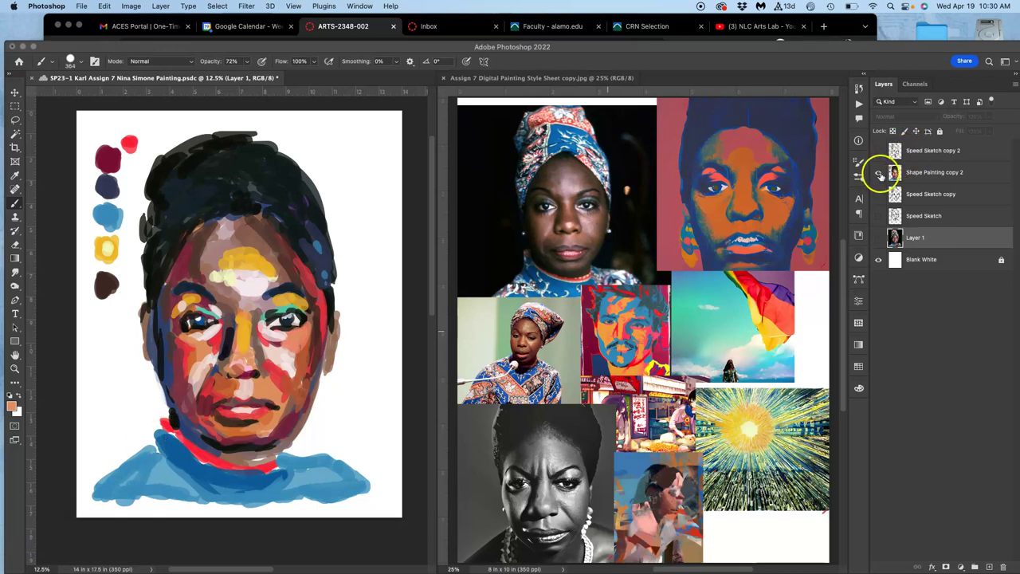
# Check the Shape Painting copy 2 layer's visibility, then duplicate the Blank White layer.
pyautogui.click(878, 173)
pyautogui.click(879, 172)
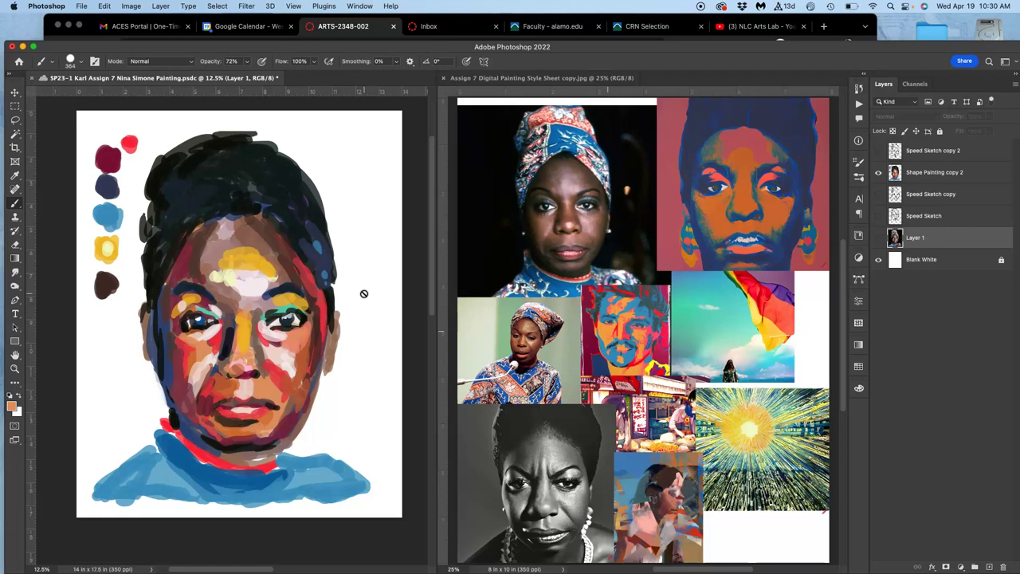
pyautogui.click(929, 262)
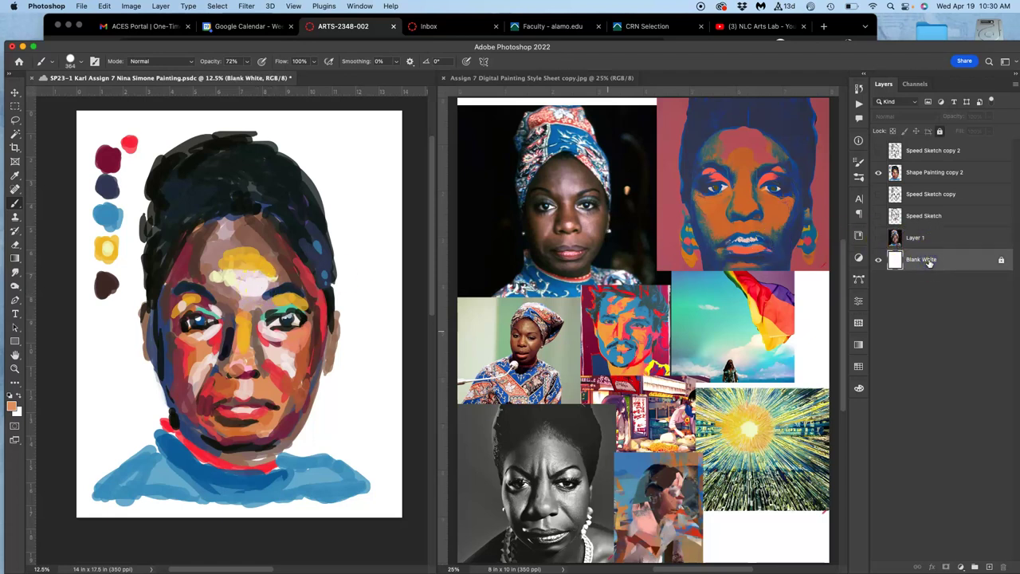
pyautogui.press('super+j')
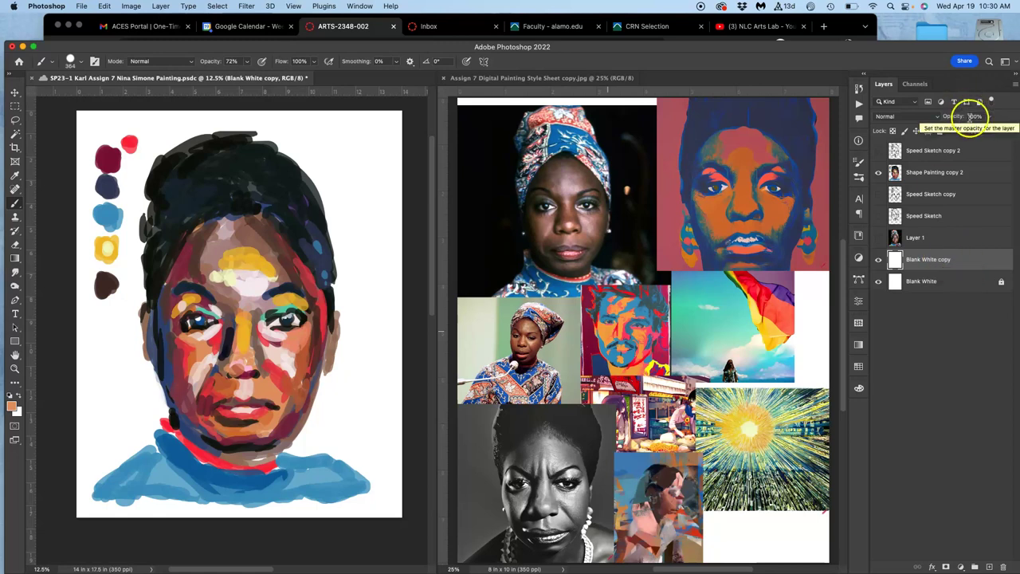
# Fill the Blank White copy with 50% Gray.
pyautogui.click(104, 7)
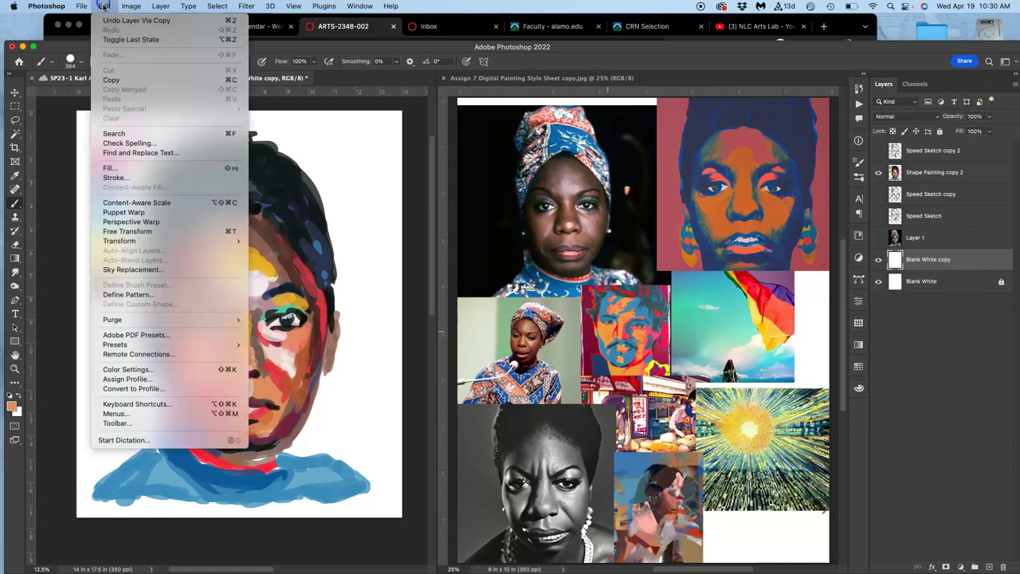
pyautogui.click(128, 175)
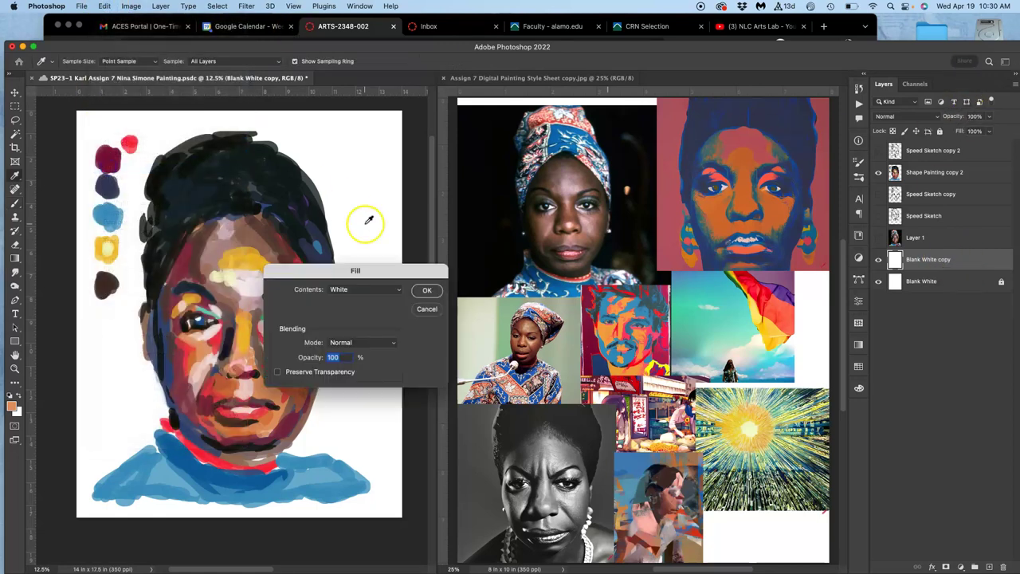
pyautogui.click(361, 290)
pyautogui.click(358, 279)
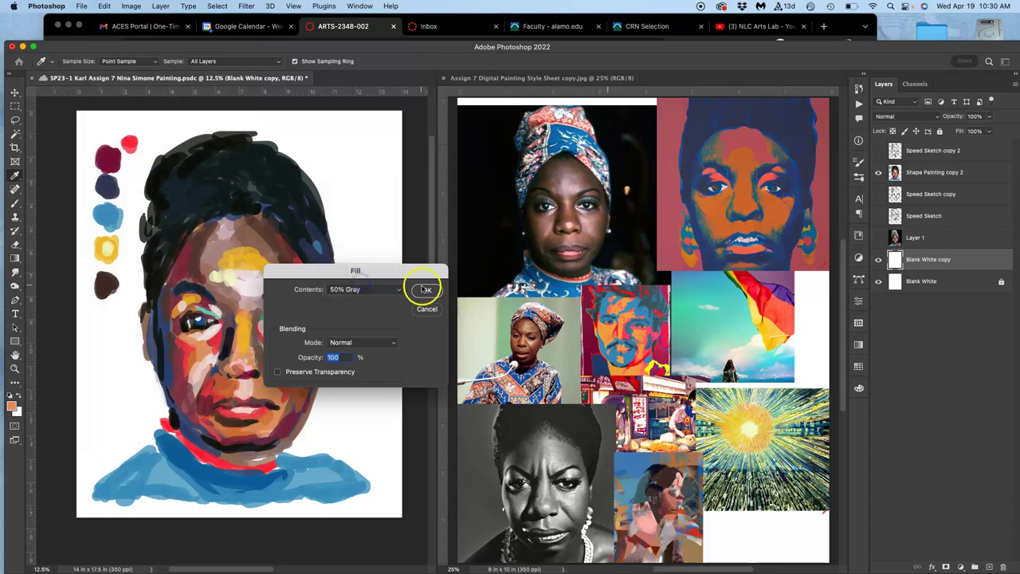
pyautogui.click(425, 292)
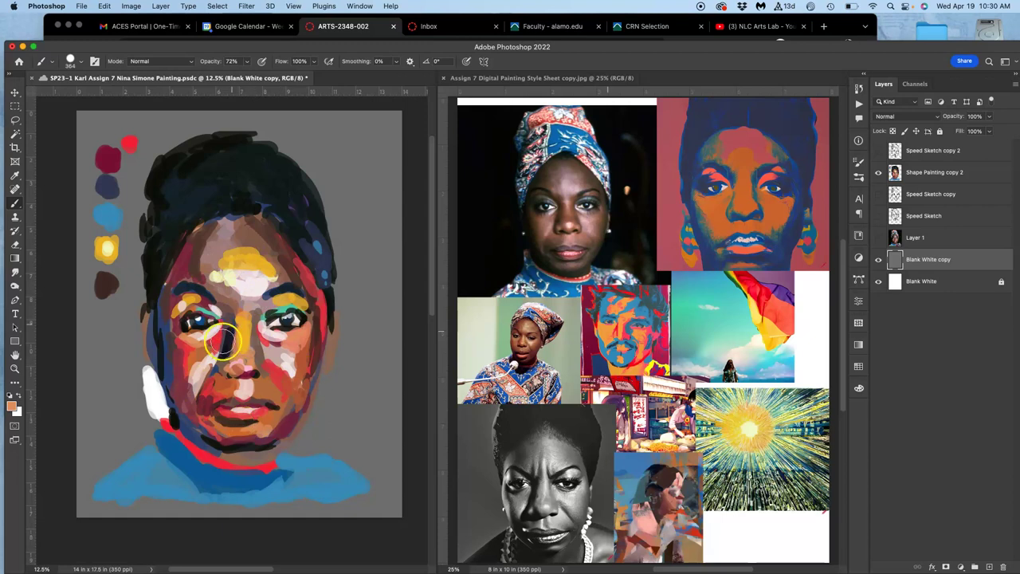
# Toggle the gray background layer to compare the painting with and without it.
pyautogui.click(879, 261)
pyautogui.click(879, 261)
pyautogui.click(879, 260)
pyautogui.click(879, 261)
pyautogui.click(878, 260)
pyautogui.click(879, 261)
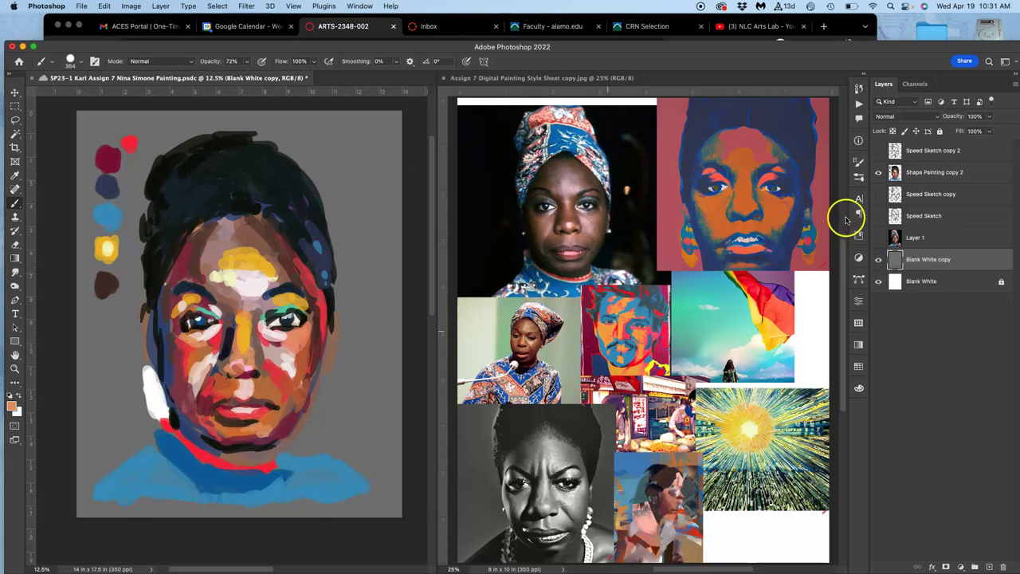
# Select the white earring on Shape Painting copy 2 with a contiguous Magic Wand and delete it.
pyautogui.click(913, 172)
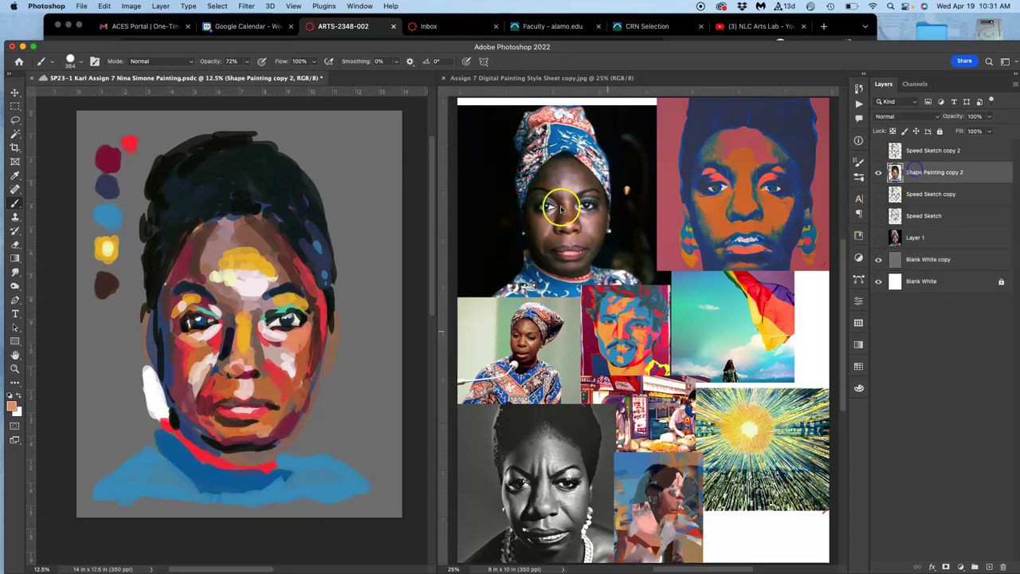
pyautogui.click(15, 132)
pyautogui.click(158, 394)
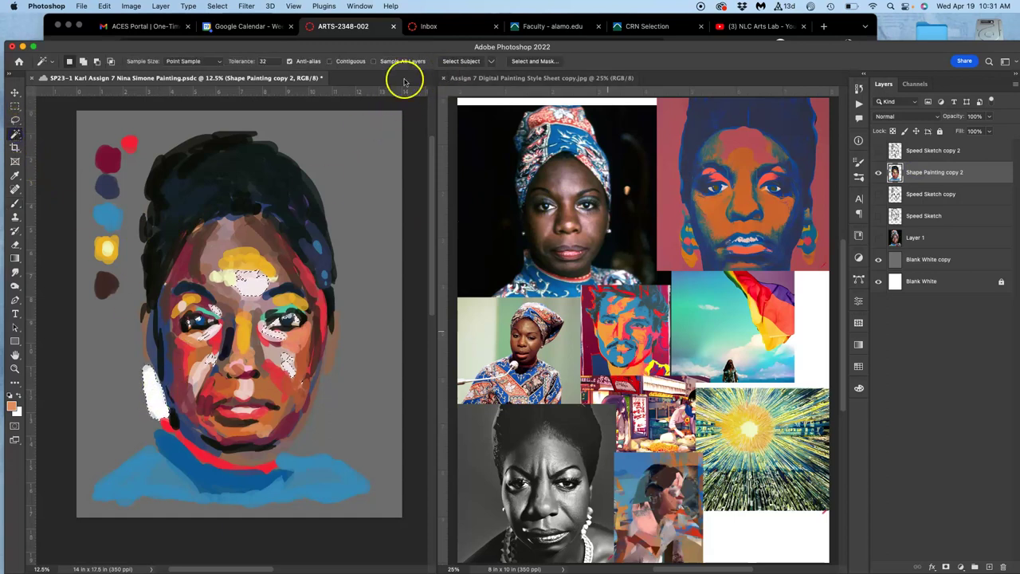
pyautogui.click(329, 62)
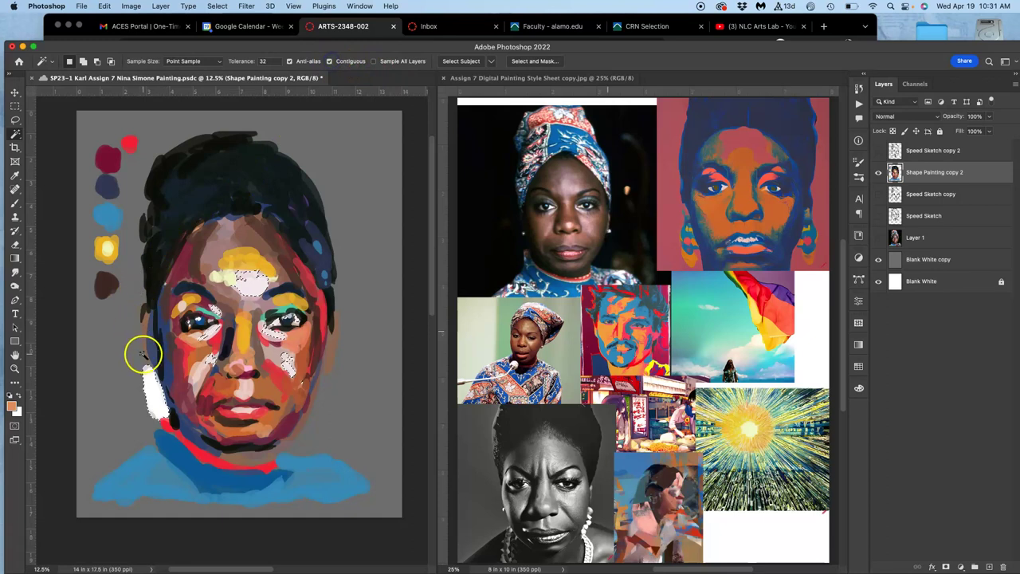
pyautogui.click(147, 388)
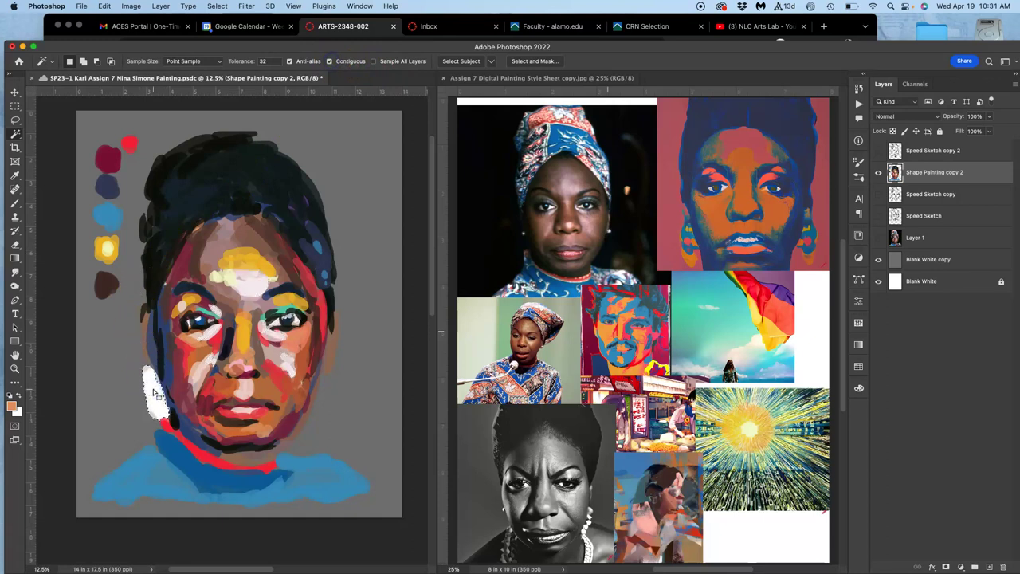
pyautogui.press('Delete')
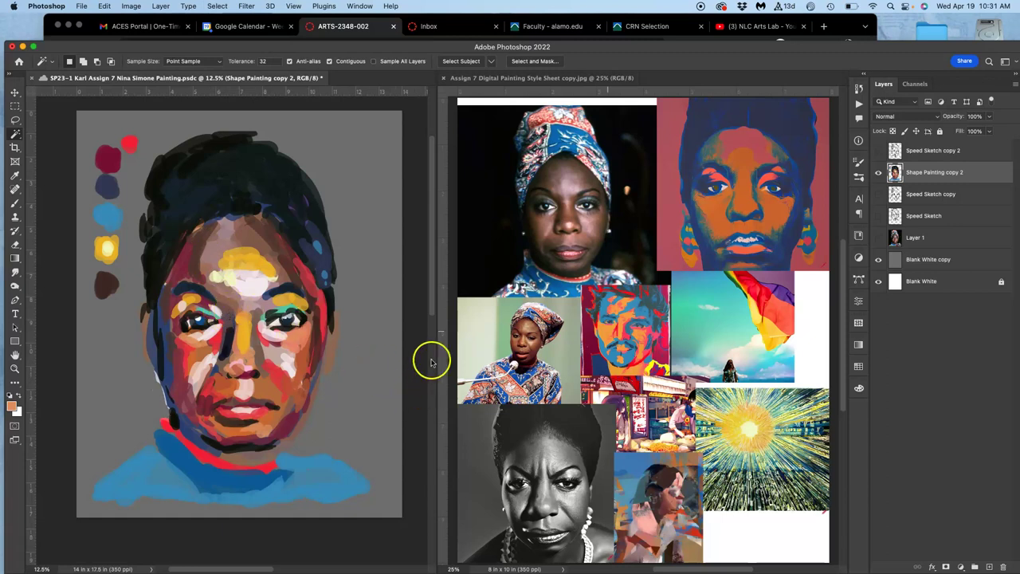
pyautogui.click(879, 260)
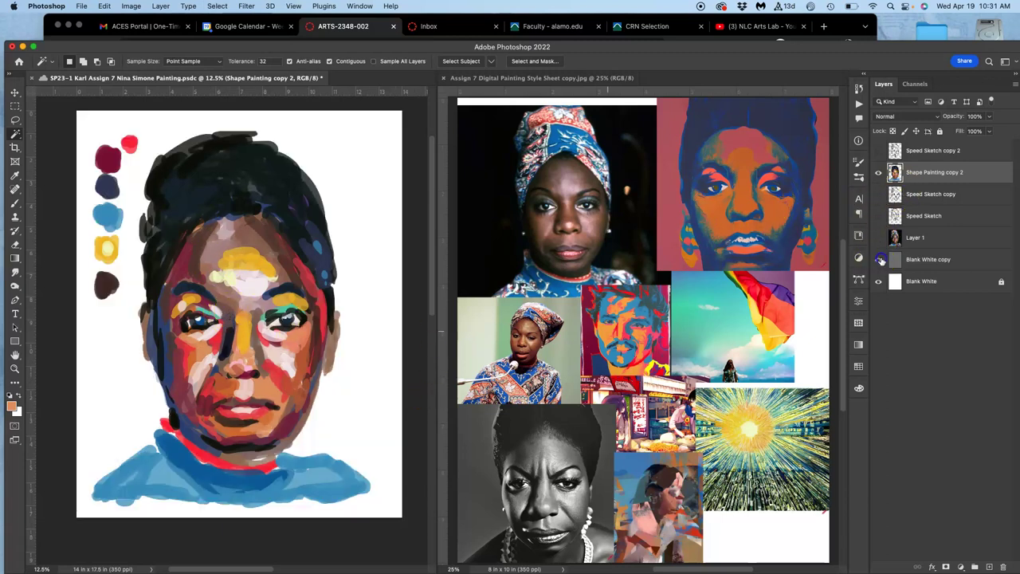
pyautogui.click(879, 260)
pyautogui.click(880, 260)
pyautogui.click(880, 260)
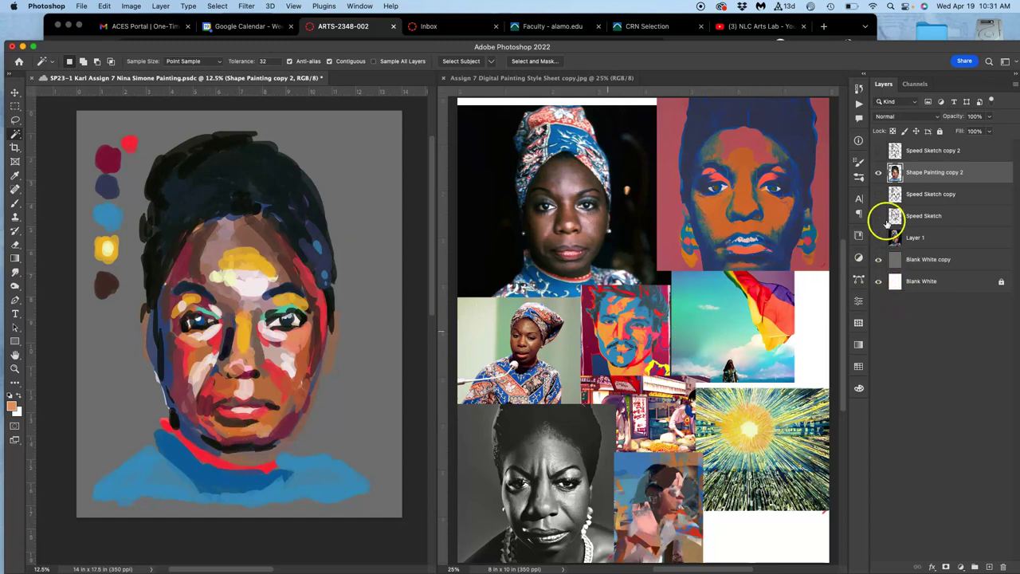
pyautogui.click(880, 260)
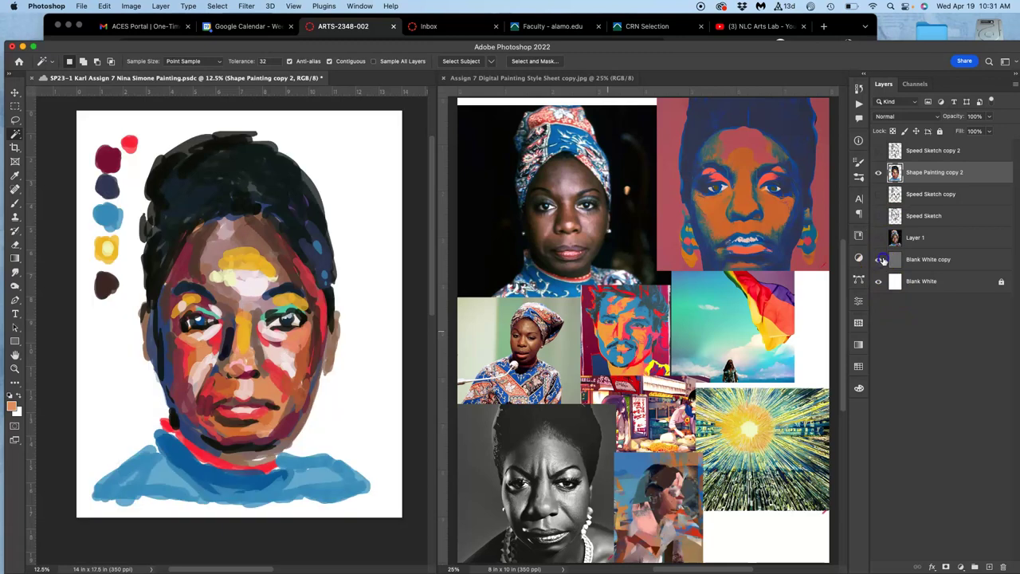
pyautogui.click(879, 260)
pyautogui.click(880, 260)
pyautogui.click(881, 260)
pyautogui.click(880, 260)
pyautogui.click(881, 260)
pyautogui.click(900, 260)
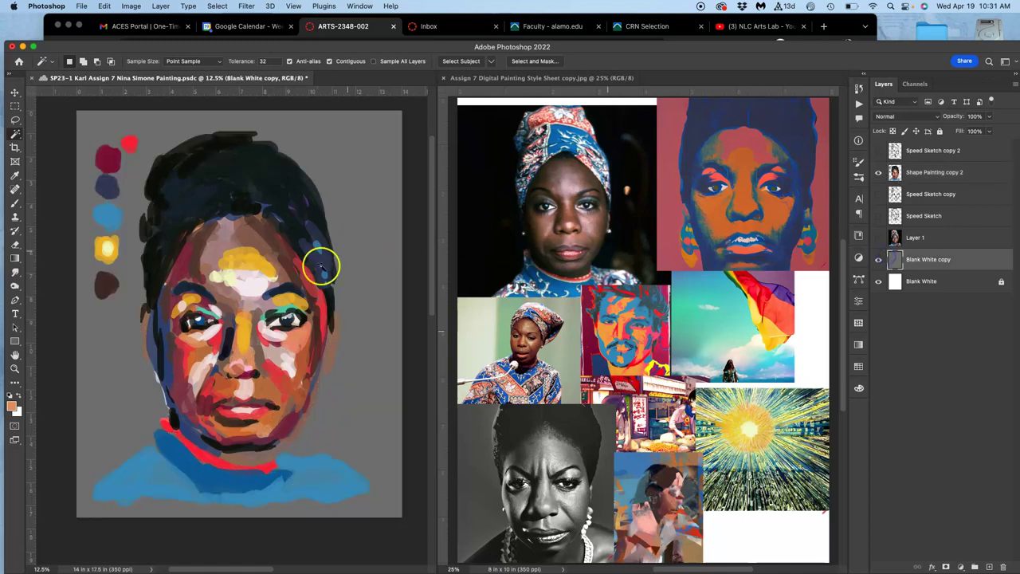
pyautogui.click(878, 262)
pyautogui.click(921, 172)
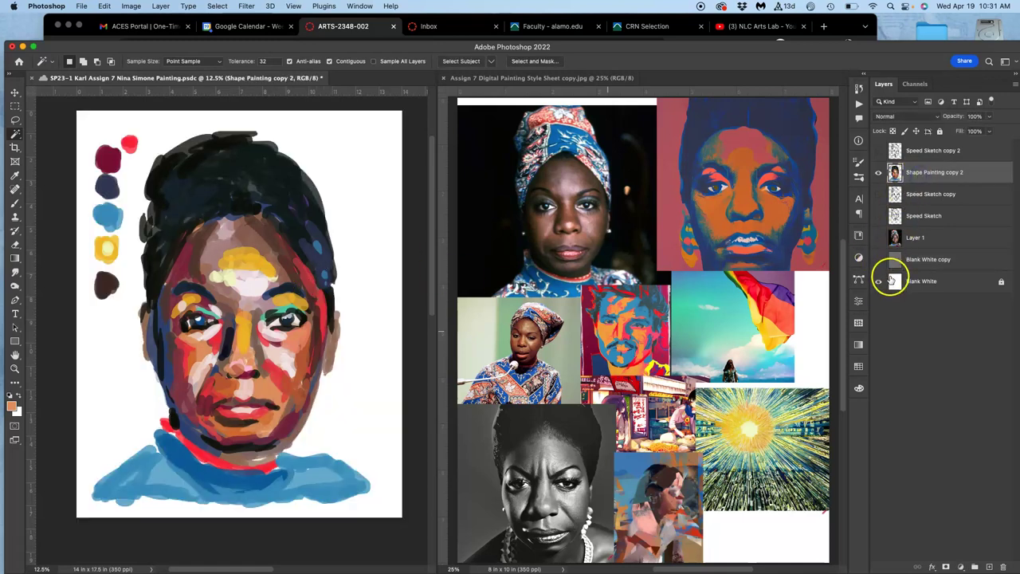
# Hide Blank White, save, and Magic Wand-select the transparent area around the painted figure.
pyautogui.click(879, 281)
pyautogui.press('super+s')
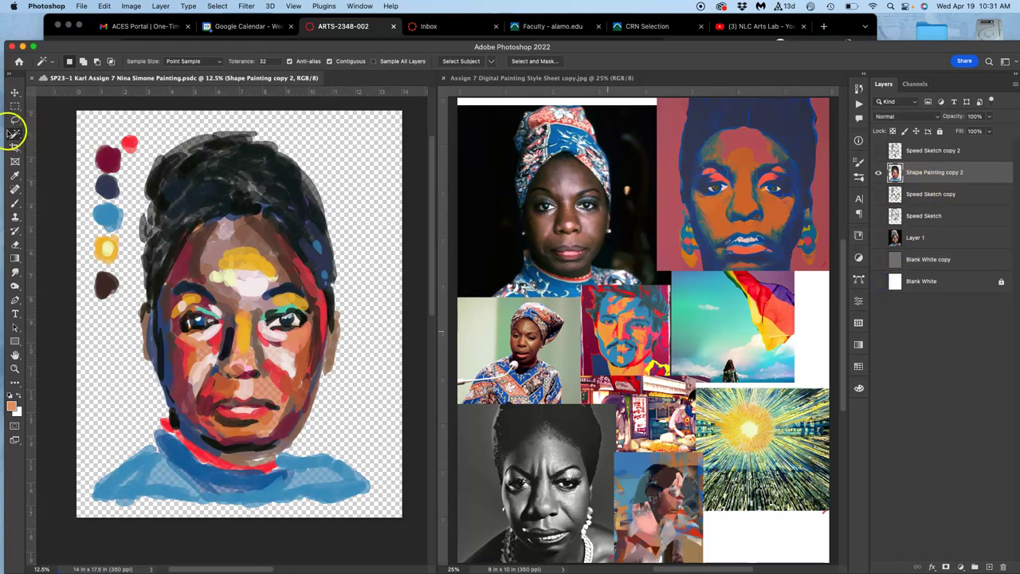
pyautogui.click(341, 142)
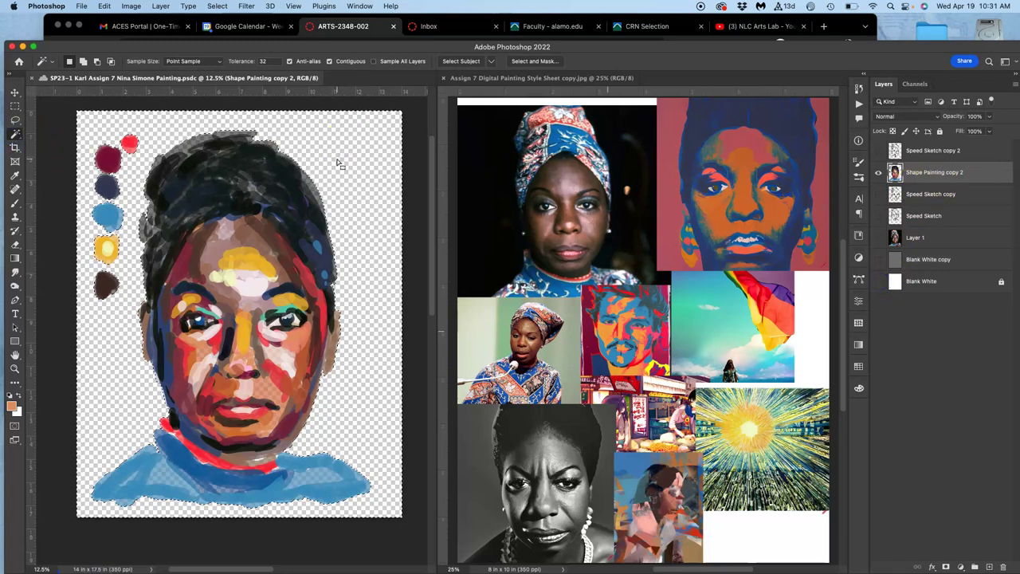
pyautogui.click(367, 137)
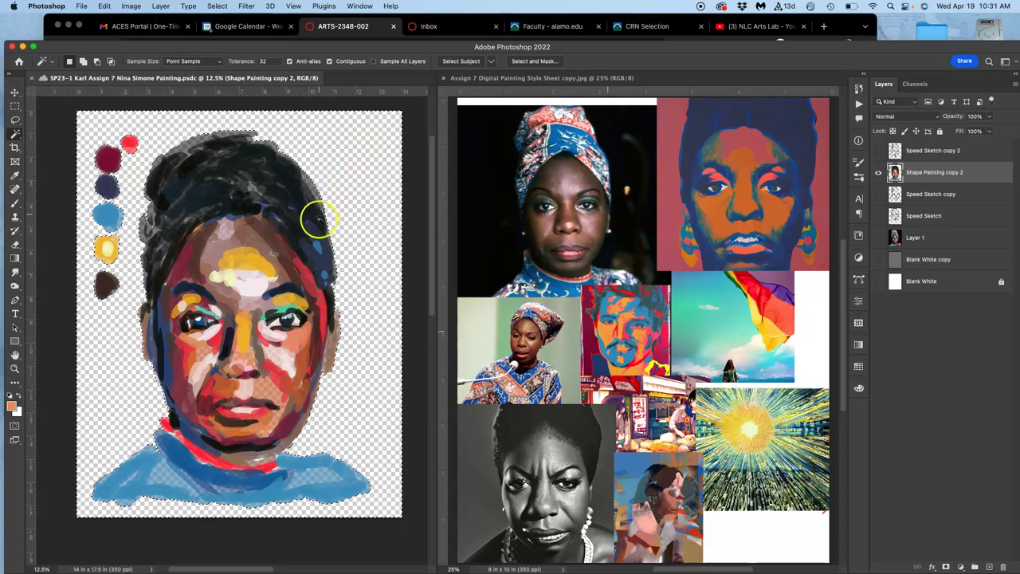
# Show Blank White with the painting hidden, unlock it, and copy the selection to a new layer.
pyautogui.click(879, 173)
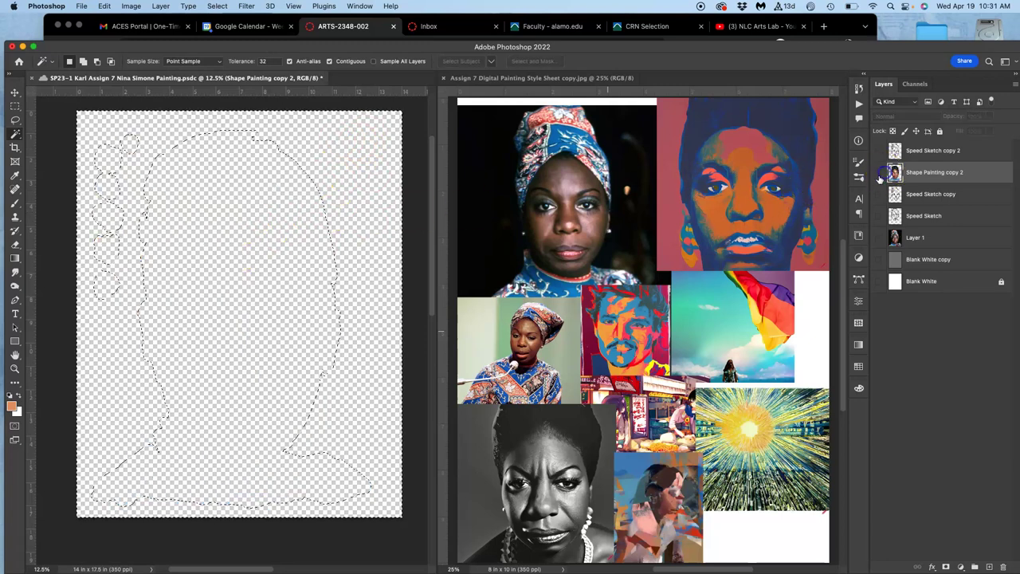
pyautogui.click(880, 282)
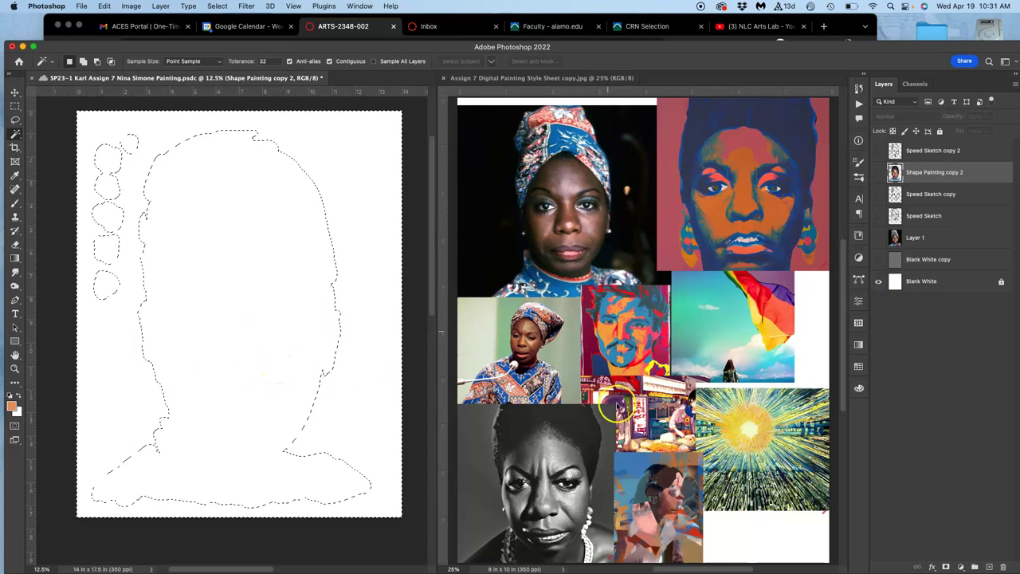
pyautogui.click(949, 285)
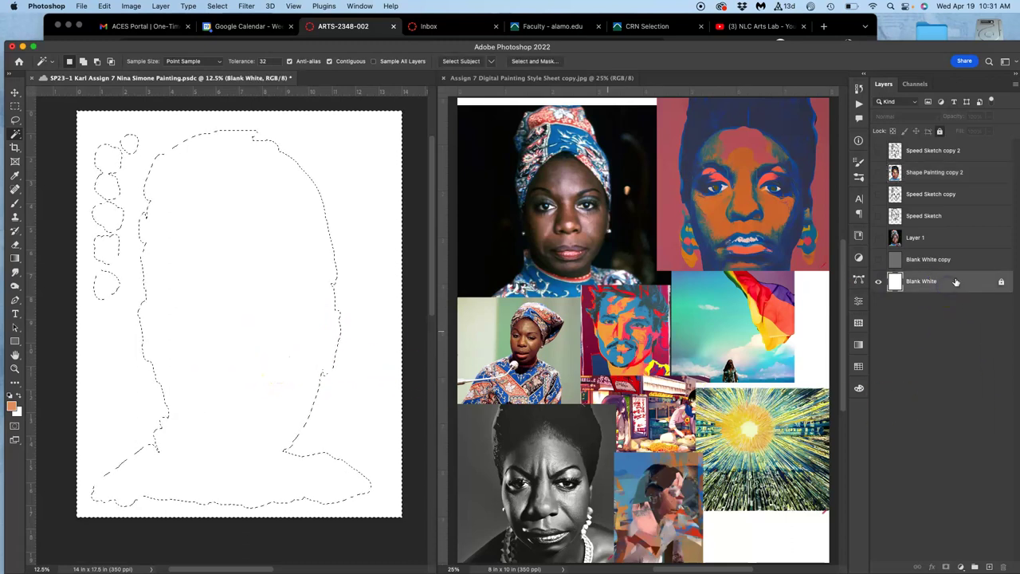
pyautogui.press('super+j')
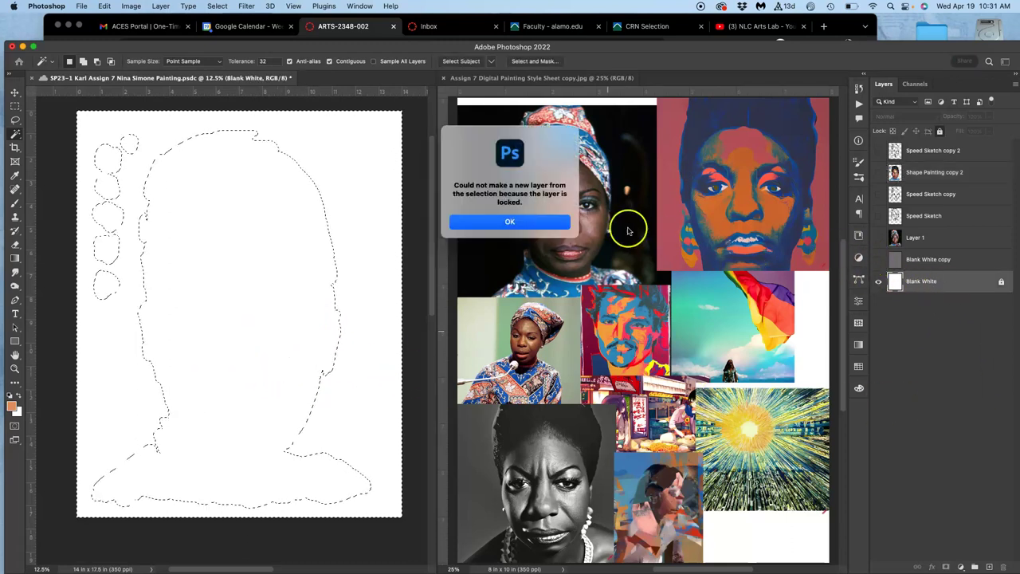
pyautogui.click(518, 222)
pyautogui.click(939, 133)
pyautogui.press('super+j')
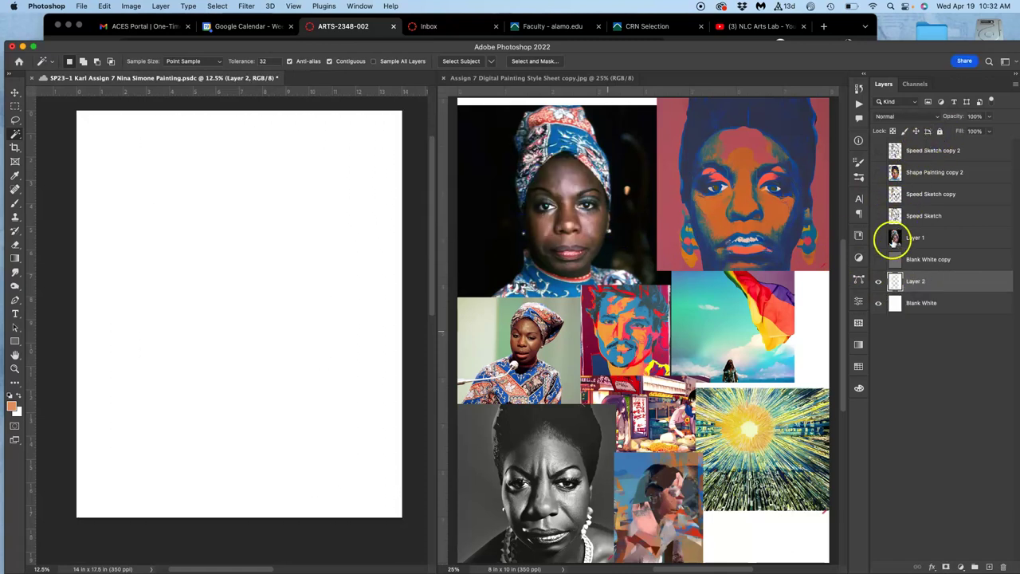
# Undo the copy and put the head-and-shoulders silhouette onto its own Layer 2.
pyautogui.press('super+z')
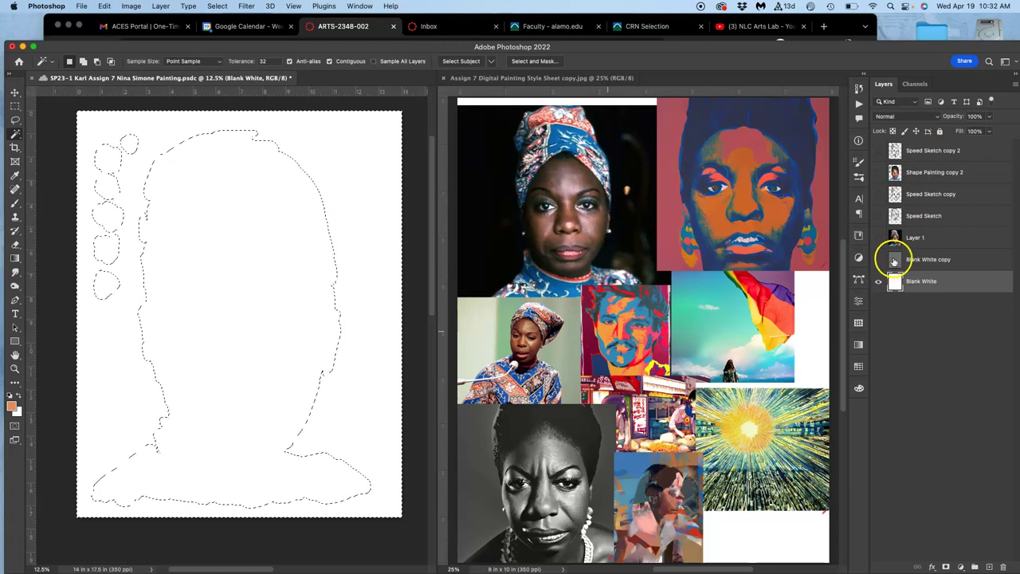
pyautogui.click(216, 6)
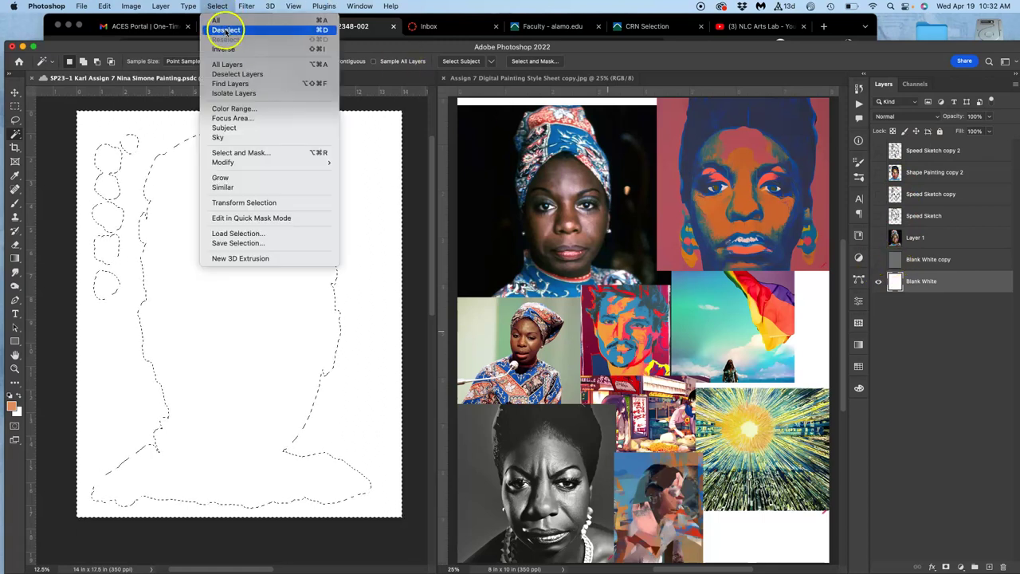
pyautogui.click(228, 264)
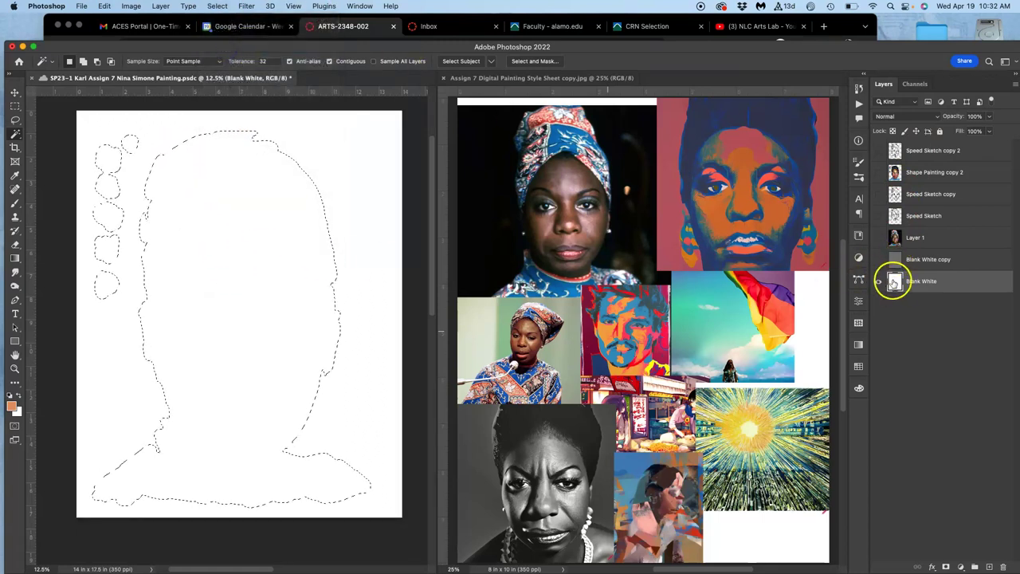
pyautogui.press('super+j')
# Hide Blank White, move Blank White copy below Layer 2, and show the painting over gray.
pyautogui.click(878, 303)
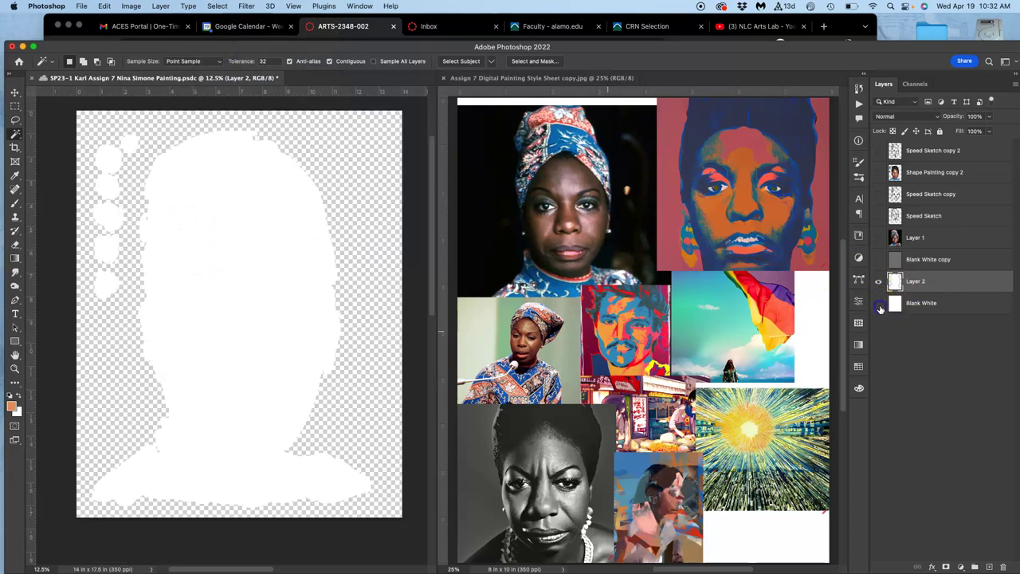
pyautogui.moveTo(896, 260); pyautogui.dragTo(898, 289)
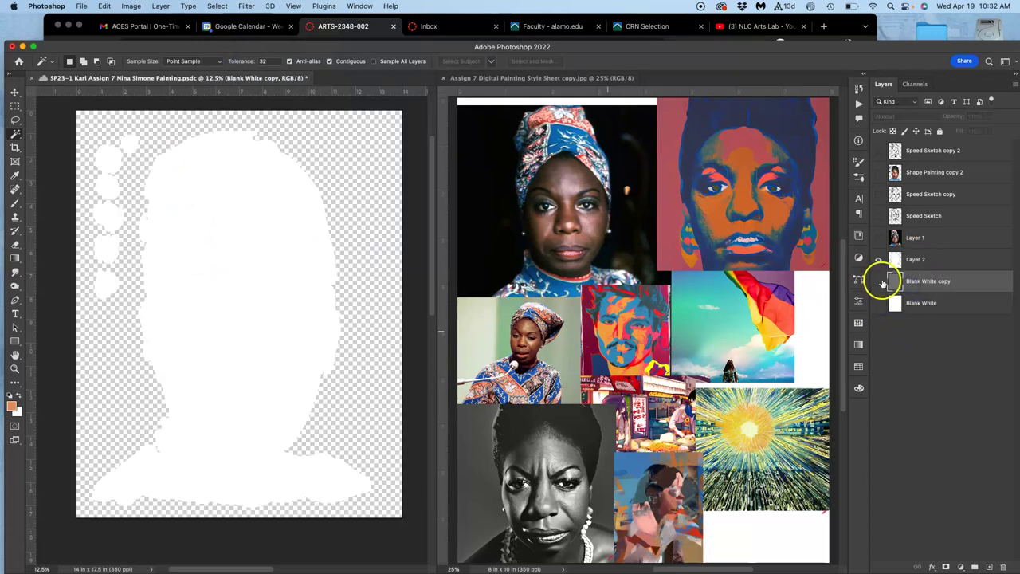
pyautogui.click(879, 281)
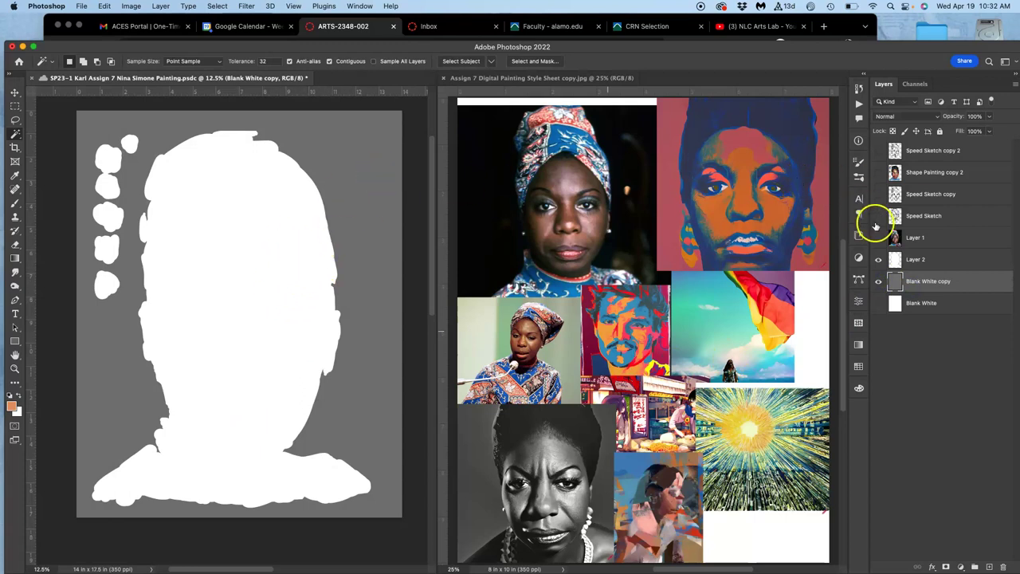
pyautogui.click(879, 173)
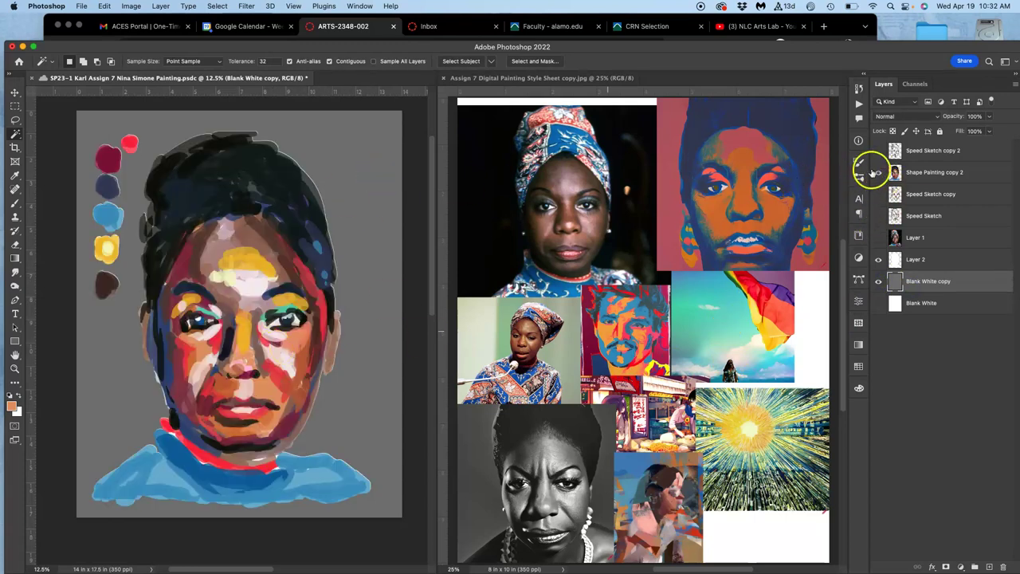
# Move Layer 2 under Shape Painting copy 2 and merge the two layers.
pyautogui.click(880, 260)
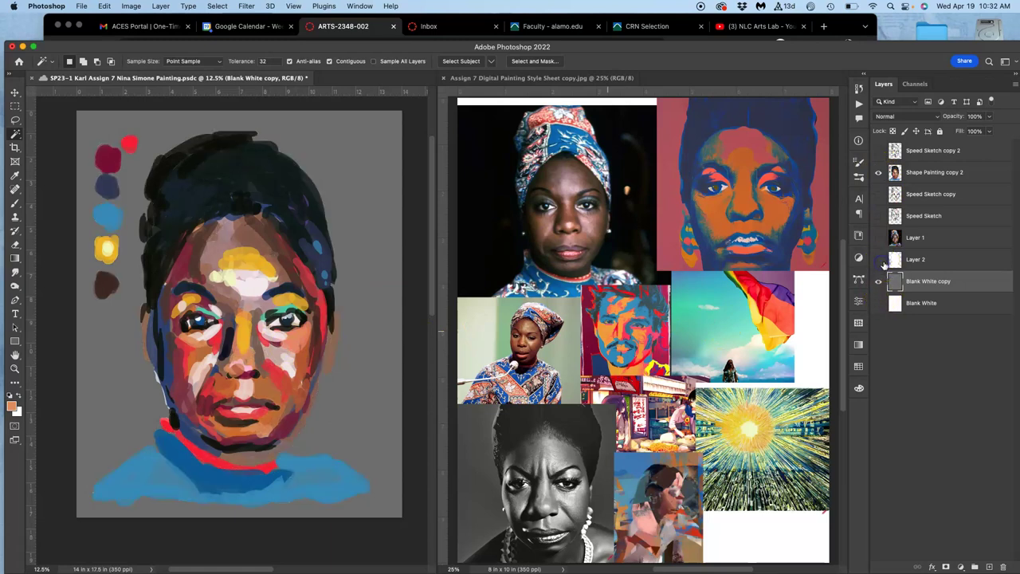
pyautogui.click(880, 261)
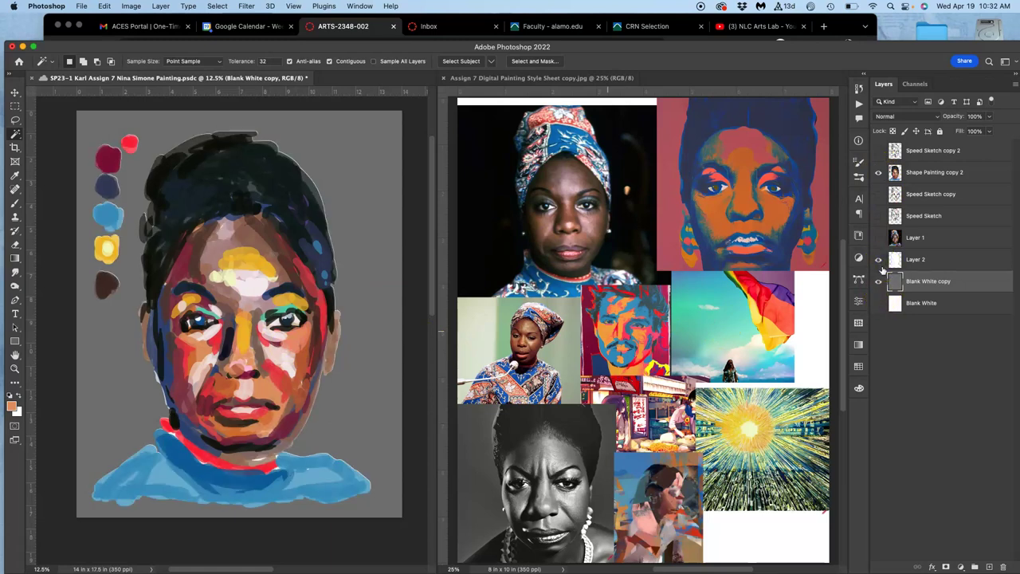
pyautogui.moveTo(893, 266)
pyautogui.mouseDown()
pyautogui.moveTo(927, 266)
pyautogui.moveTo(926, 195)
pyautogui.mouseUp()
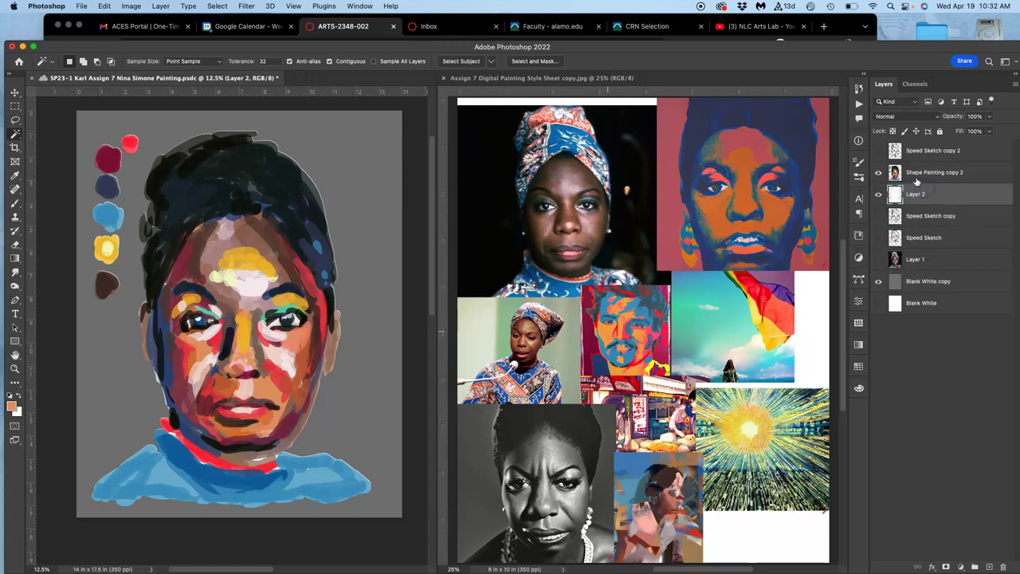
pyautogui.keyDown('shift'); pyautogui.click(915, 176); pyautogui.keyUp('shift')
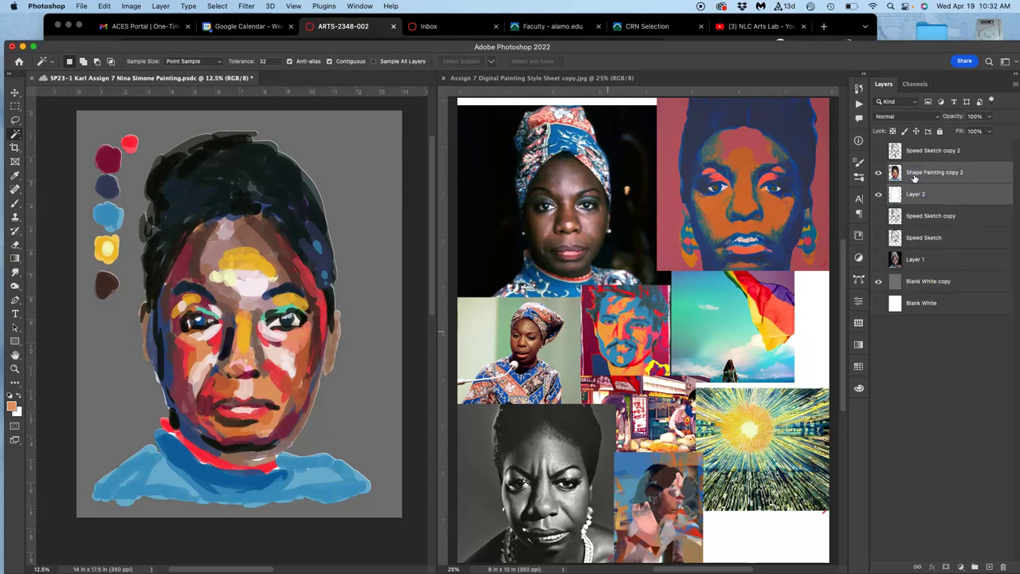
pyautogui.press('super+e')
# Compare the painting against the gray background, then duplicate the Blank White copy layer.
pyautogui.click(878, 260)
pyautogui.click(878, 259)
pyautogui.click(880, 260)
pyautogui.click(880, 260)
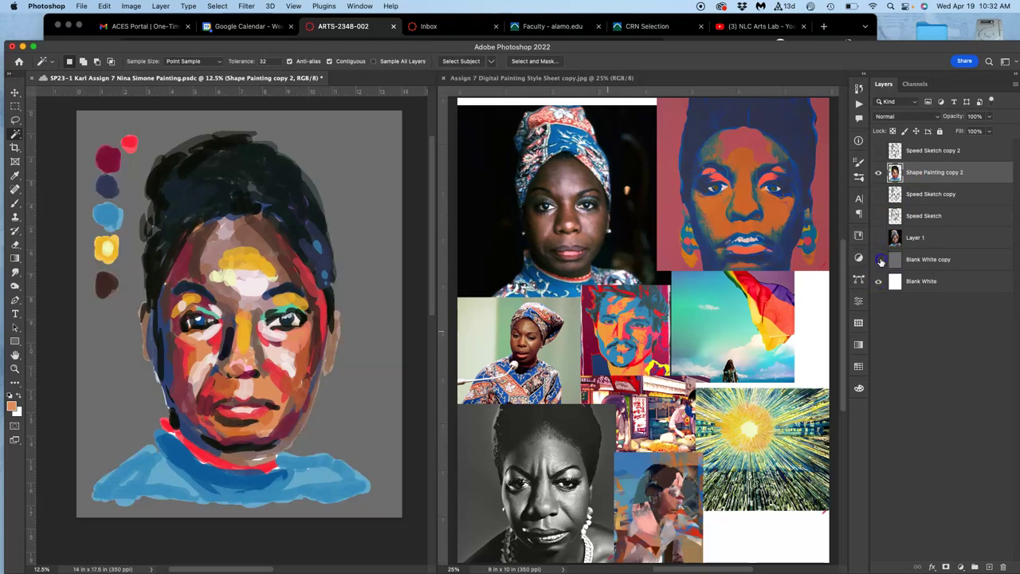
pyautogui.click(880, 261)
pyautogui.click(880, 261)
pyautogui.click(927, 263)
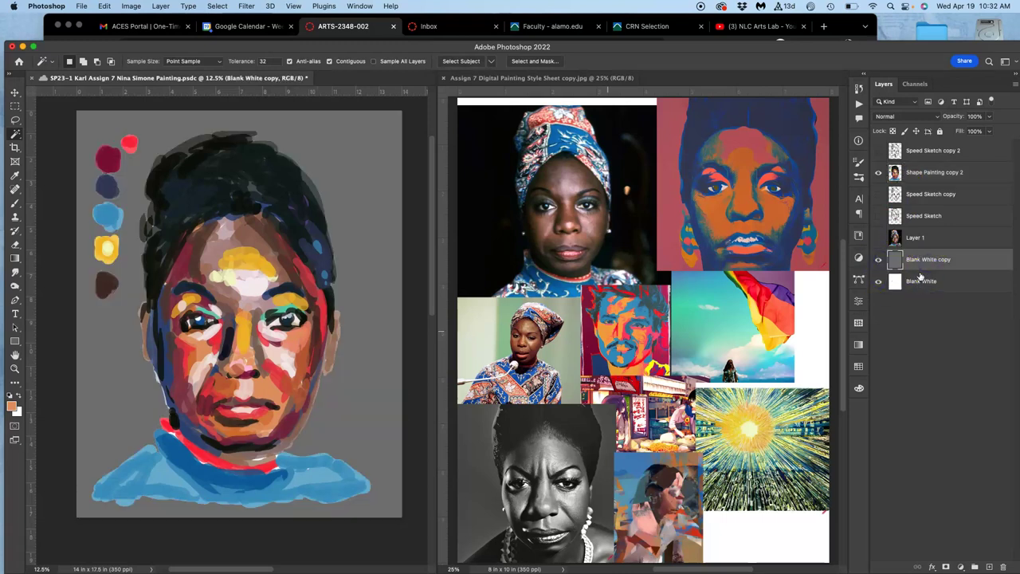
pyautogui.press('super+j')
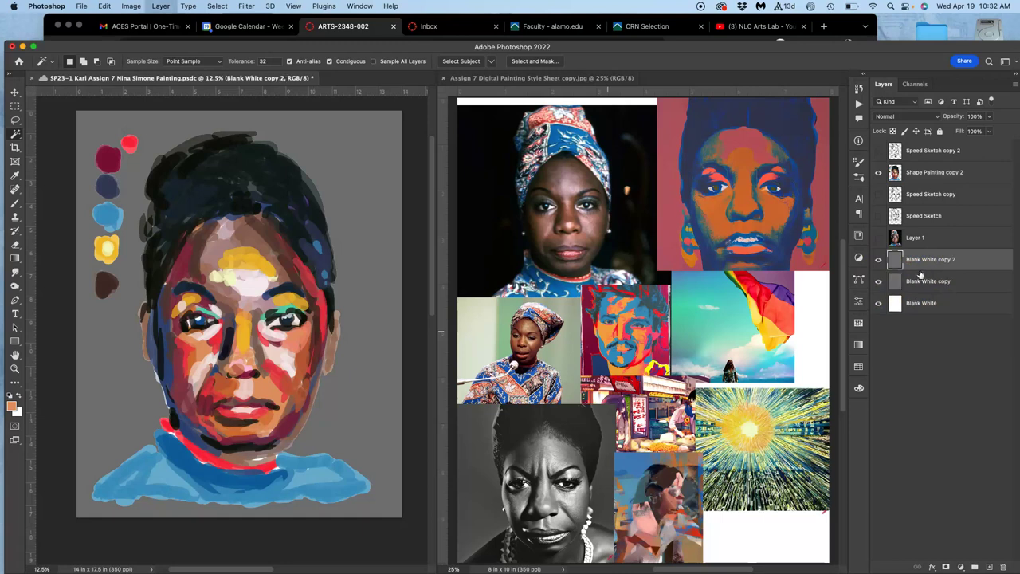
# Fill Blank White copy 2 with Black and toggle it to compare the backdrop.
pyautogui.click(104, 7)
pyautogui.click(112, 167)
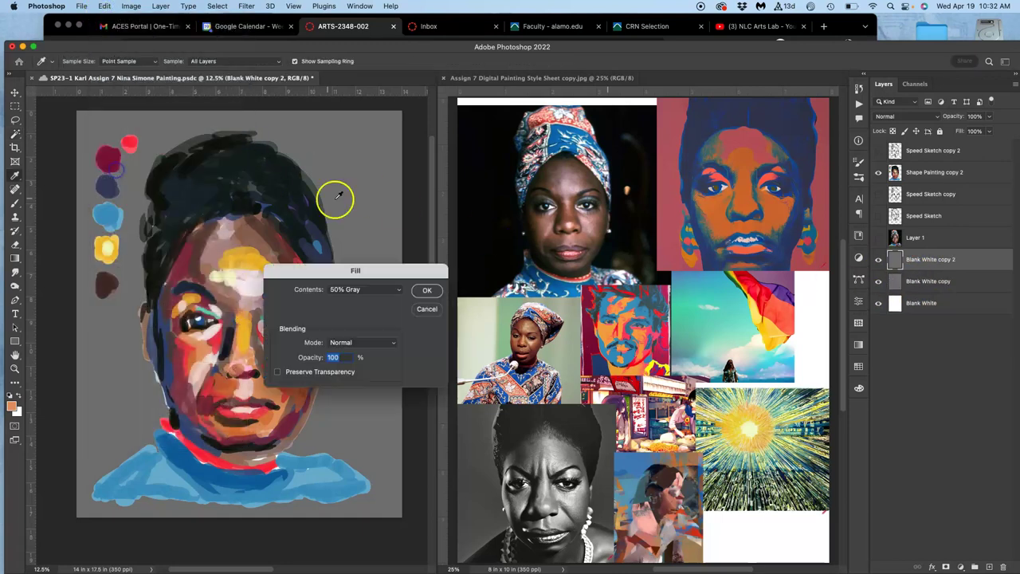
pyautogui.click(363, 290)
pyautogui.click(364, 278)
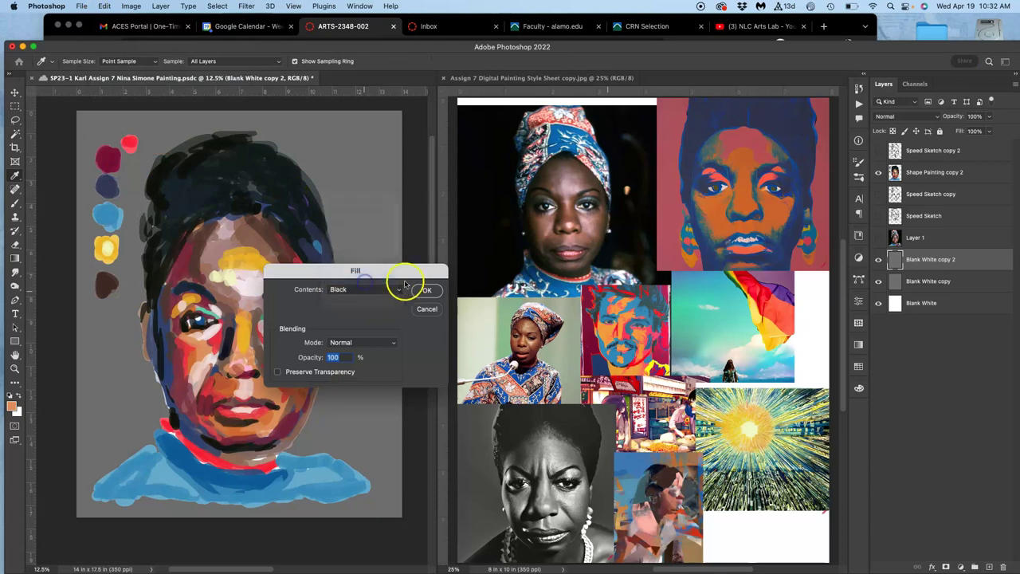
pyautogui.click(426, 290)
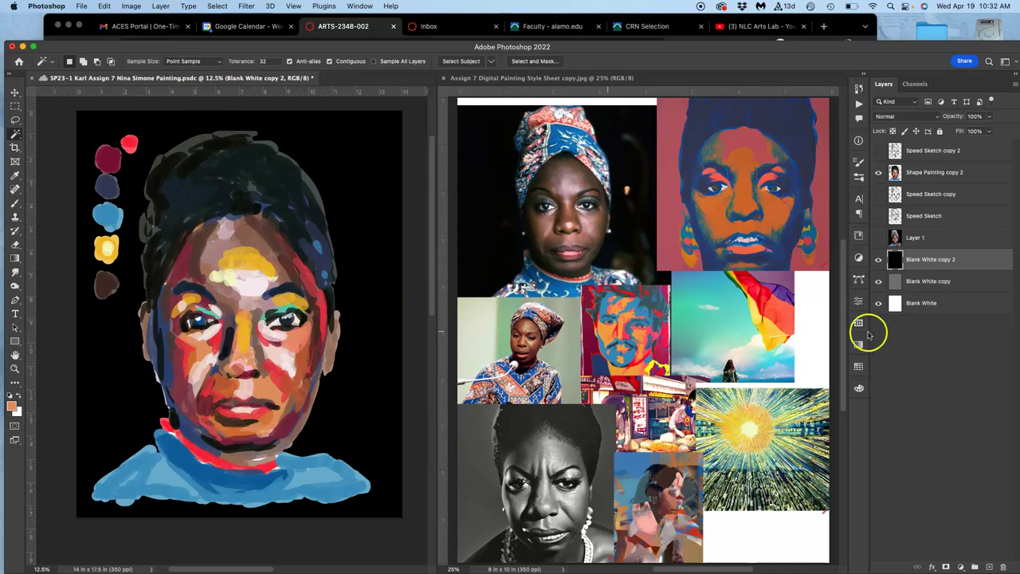
pyautogui.click(879, 259)
pyautogui.click(879, 259)
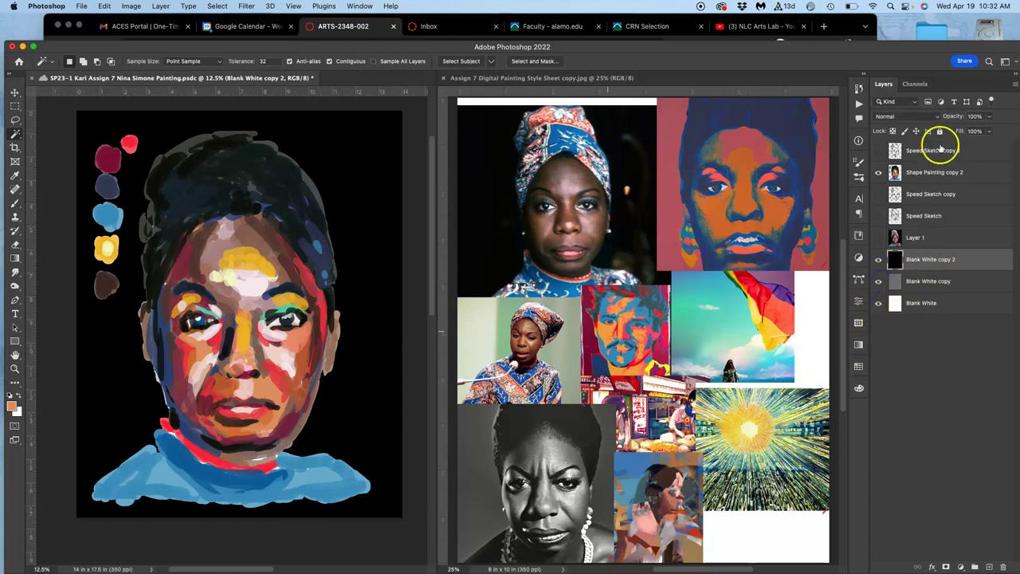
# Lock All on Blank White copy 2, Blank White copy and Blank White, then hide the black layer.
pyautogui.click(939, 131)
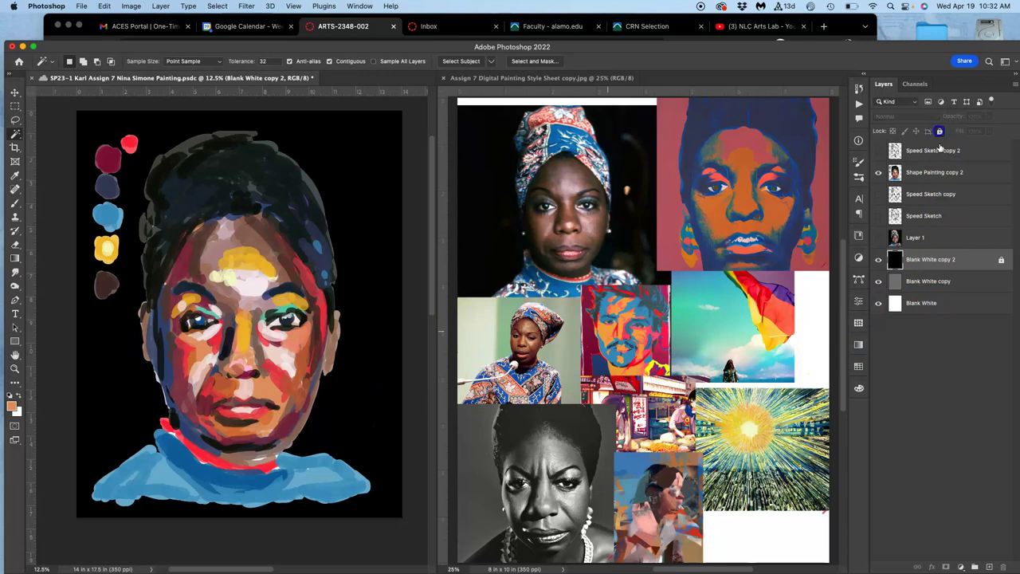
pyautogui.click(934, 283)
pyautogui.click(939, 131)
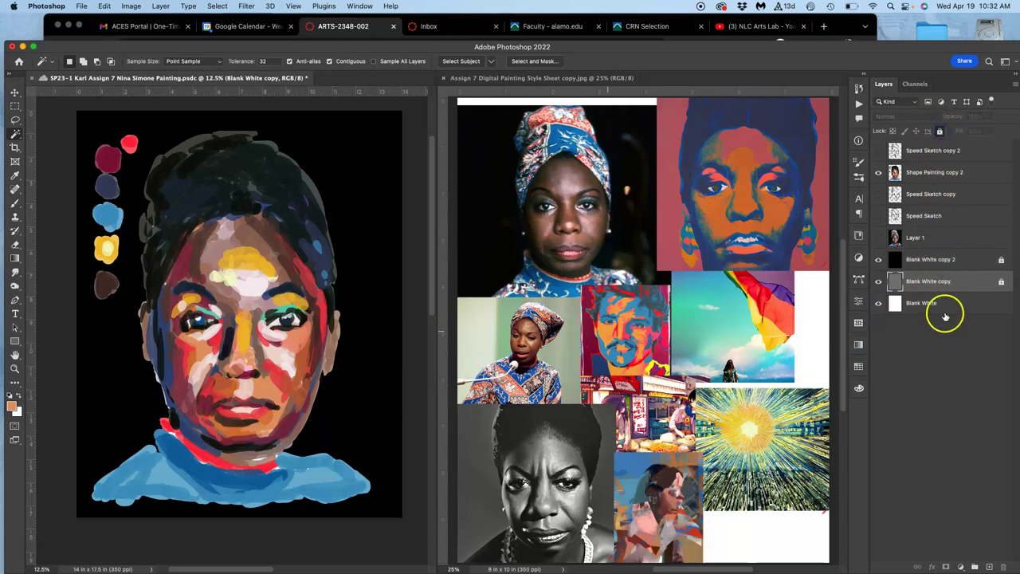
pyautogui.click(943, 309)
pyautogui.click(939, 131)
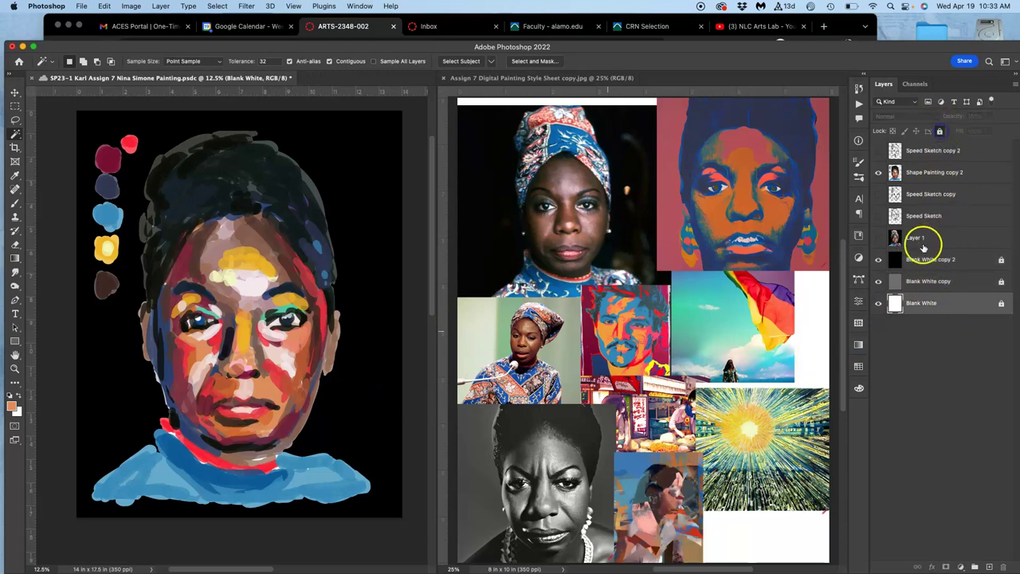
pyautogui.click(878, 261)
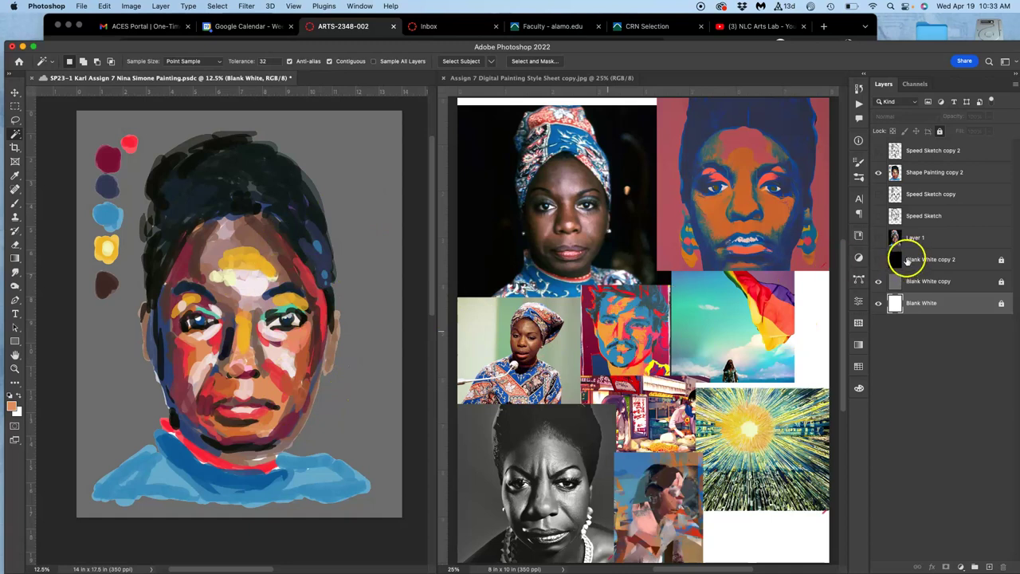
# Lock All on Speed Sketch copy, Speed Sketch and Shape Painting copy 2.
pyautogui.click(909, 193)
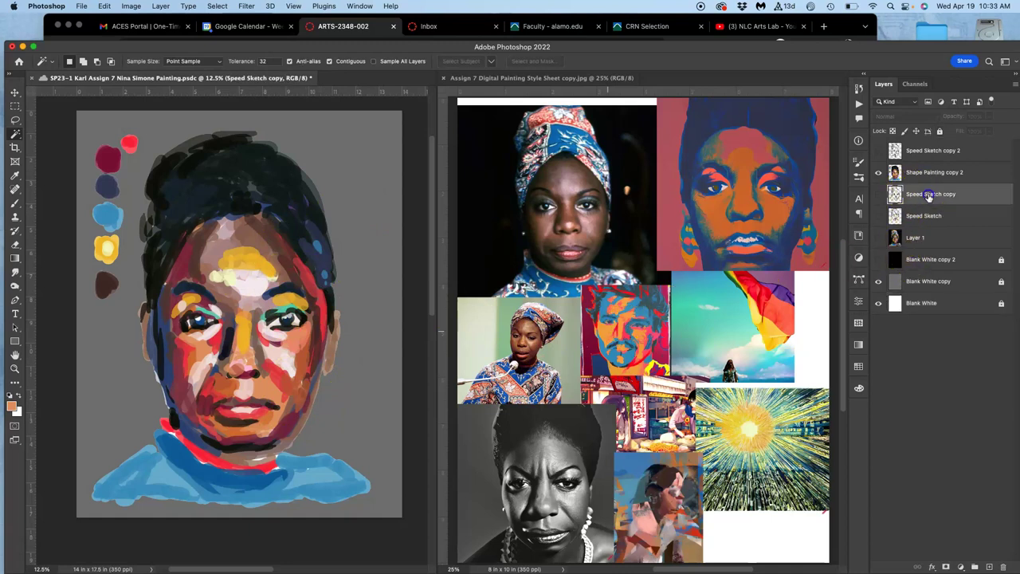
pyautogui.click(940, 131)
pyautogui.click(952, 215)
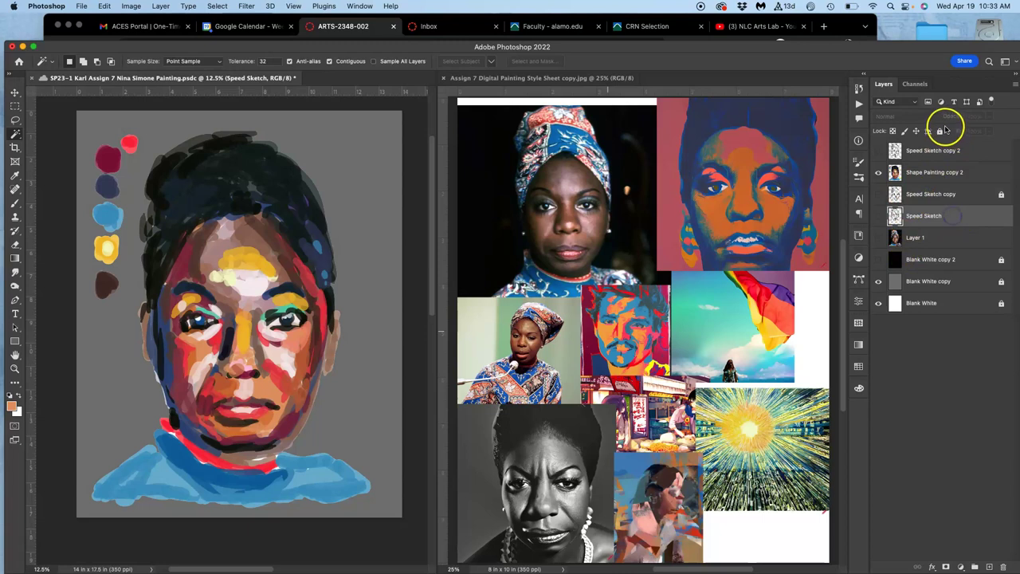
pyautogui.click(940, 131)
pyautogui.click(947, 170)
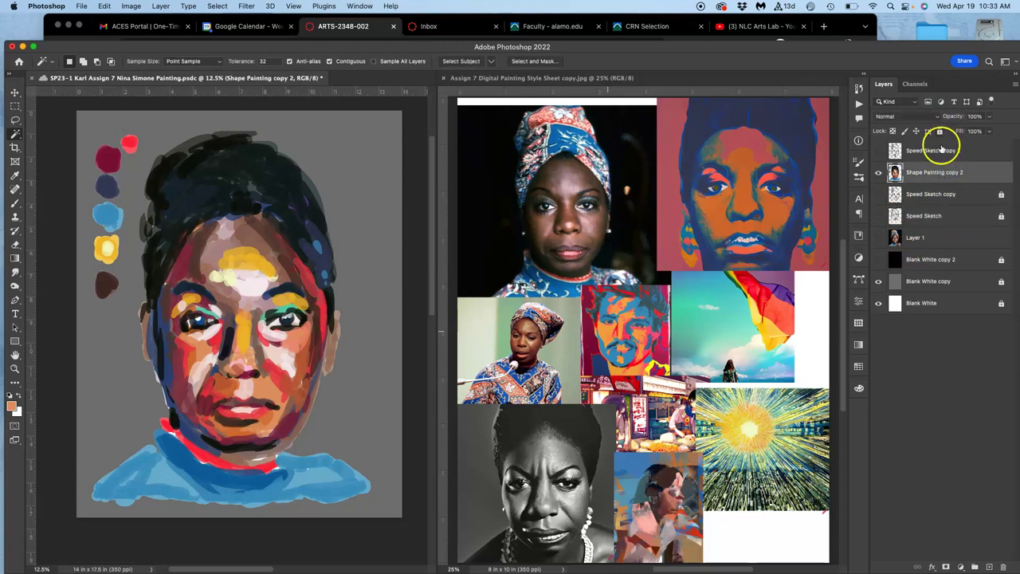
pyautogui.click(940, 131)
# Move Shape Painting copy 2 to the top of the stack and check the reference photo.
pyautogui.click(938, 158)
pyautogui.moveTo(937, 174); pyautogui.dragTo(932, 145)
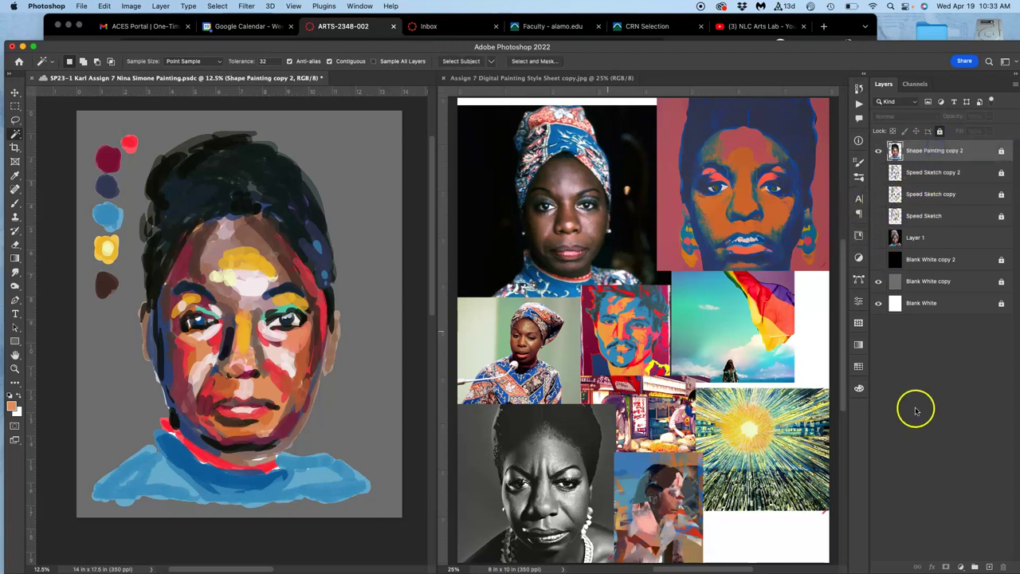
pyautogui.click(955, 240)
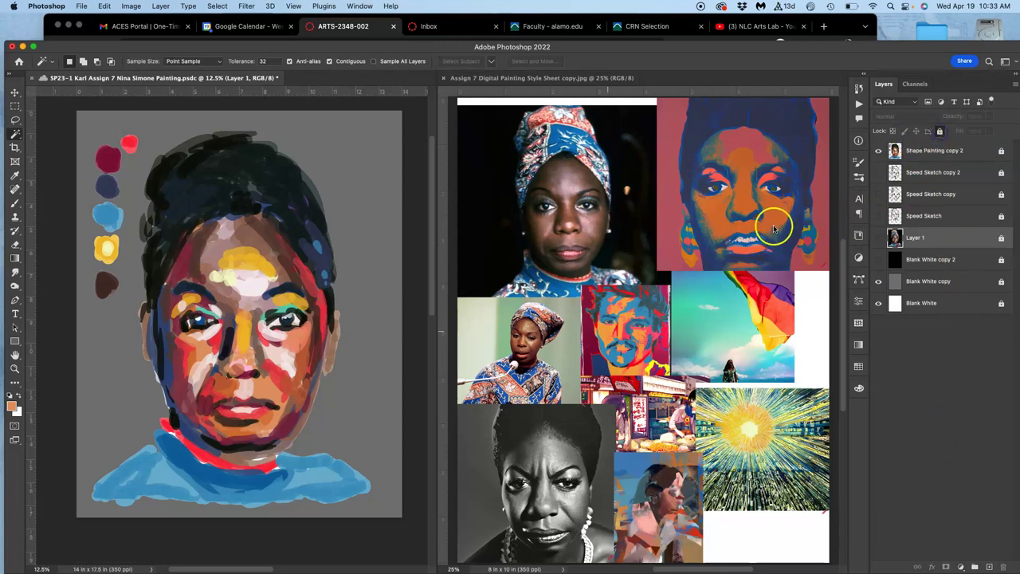
pyautogui.click(878, 238)
pyautogui.click(878, 238)
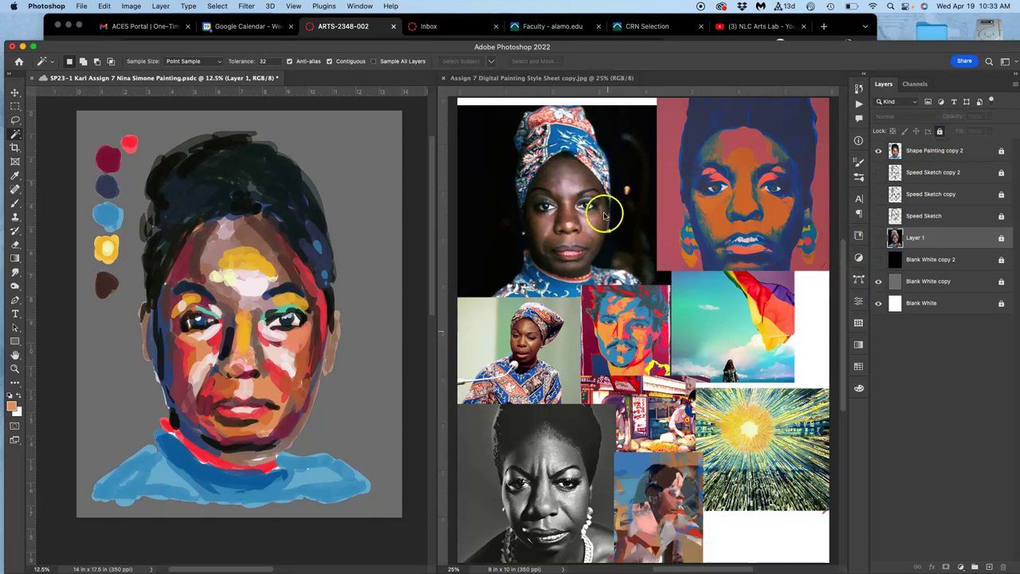
pyautogui.click(934, 151)
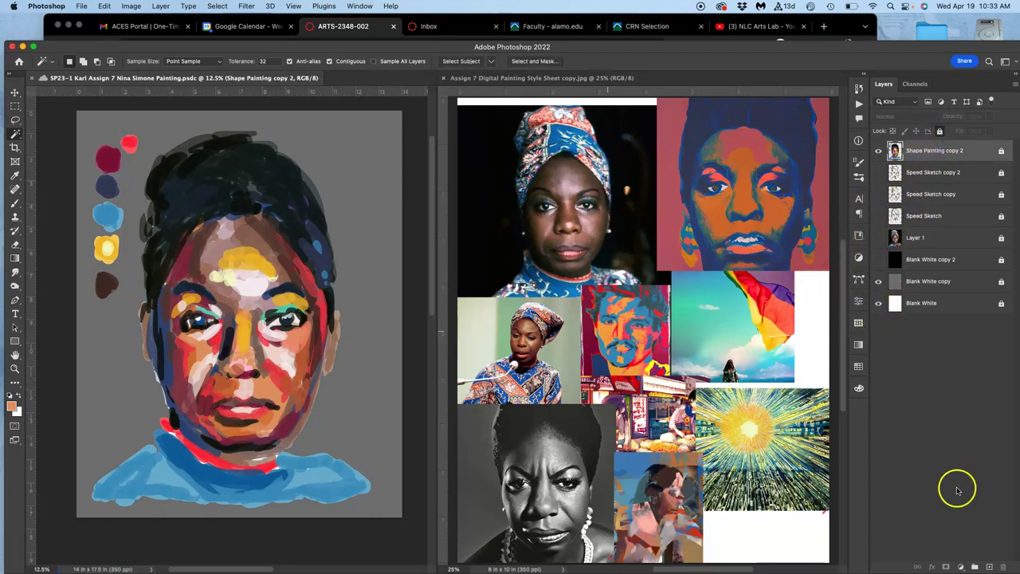
# Add a new empty layer above Shape Painting copy 2 named Refined Painting.
pyautogui.click(989, 566)
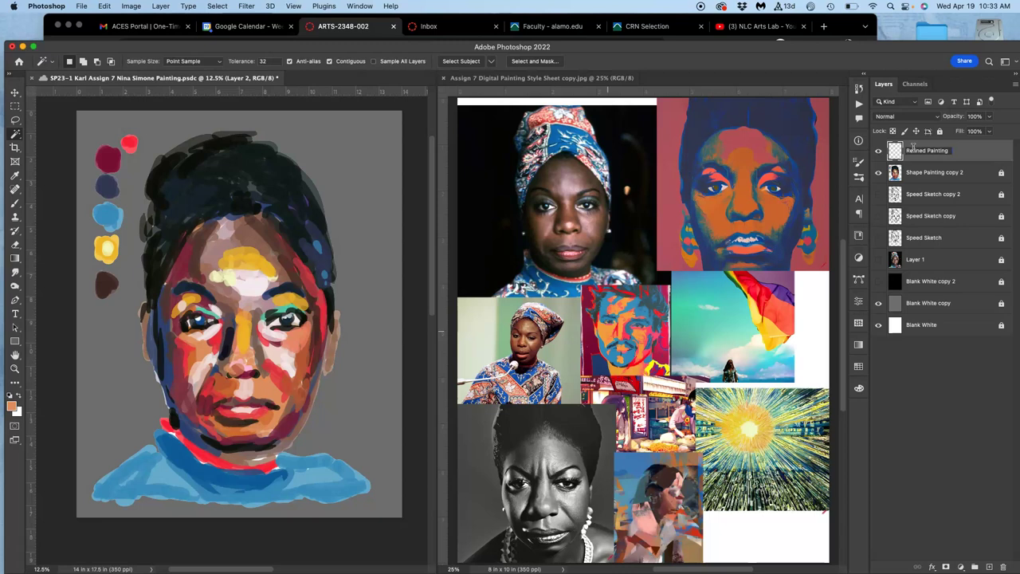
pyautogui.click(965, 150)
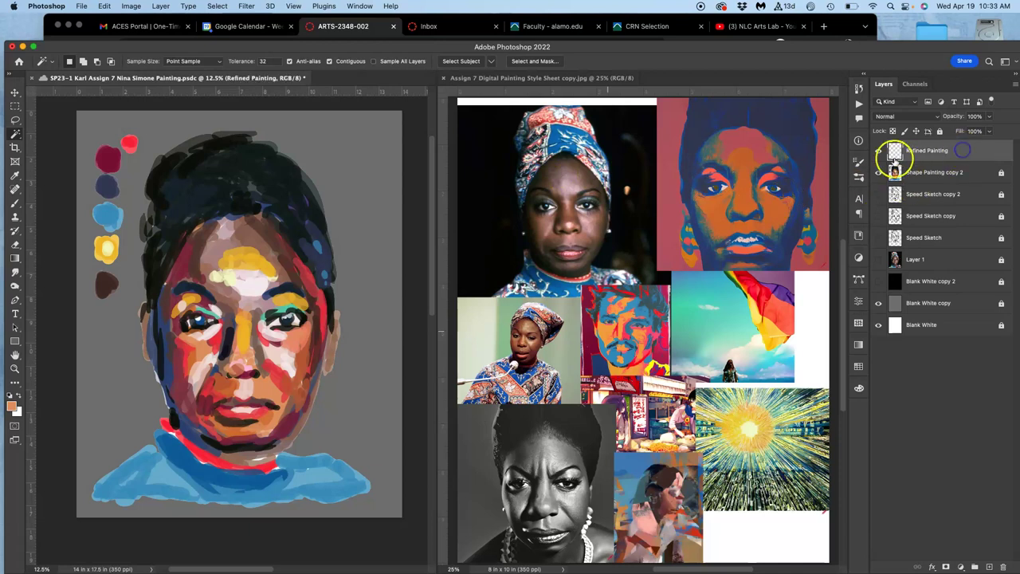
pyautogui.keyDown('alt'); pyautogui.click(879, 151); pyautogui.keyUp('alt')
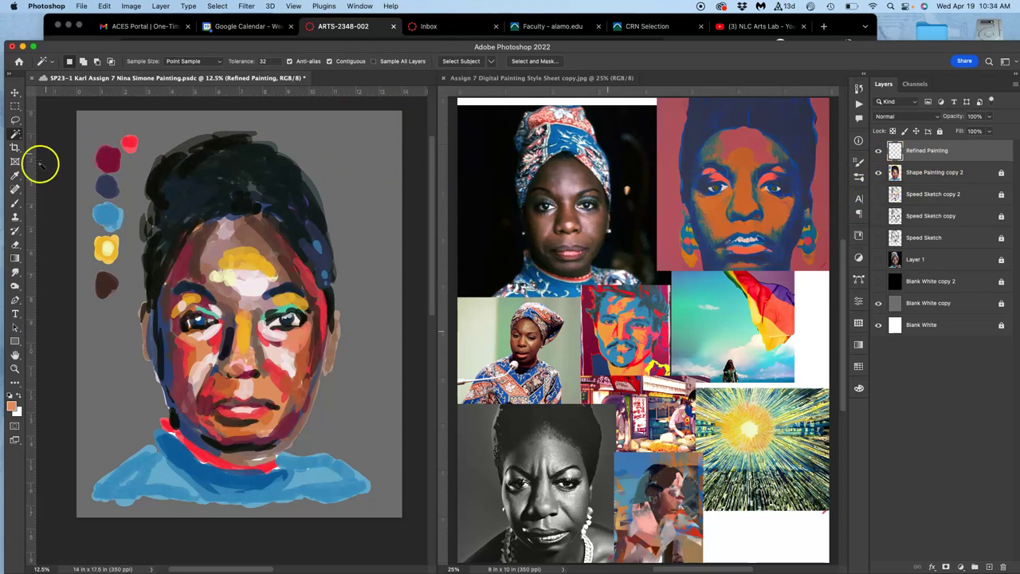
# Test the Hard Round Pressure Size brush with an orange stroke, then undo it.
pyautogui.click(15, 203)
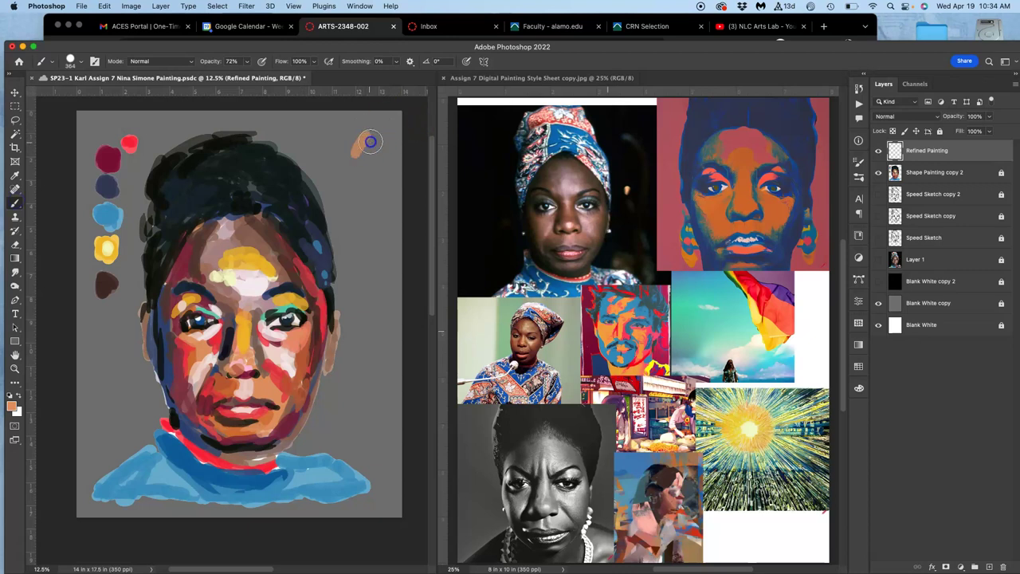
pyautogui.moveTo(370, 146)
pyautogui.mouseDown()
pyautogui.moveTo(355, 216)
pyautogui.moveTo(365, 254)
pyautogui.mouseUp()
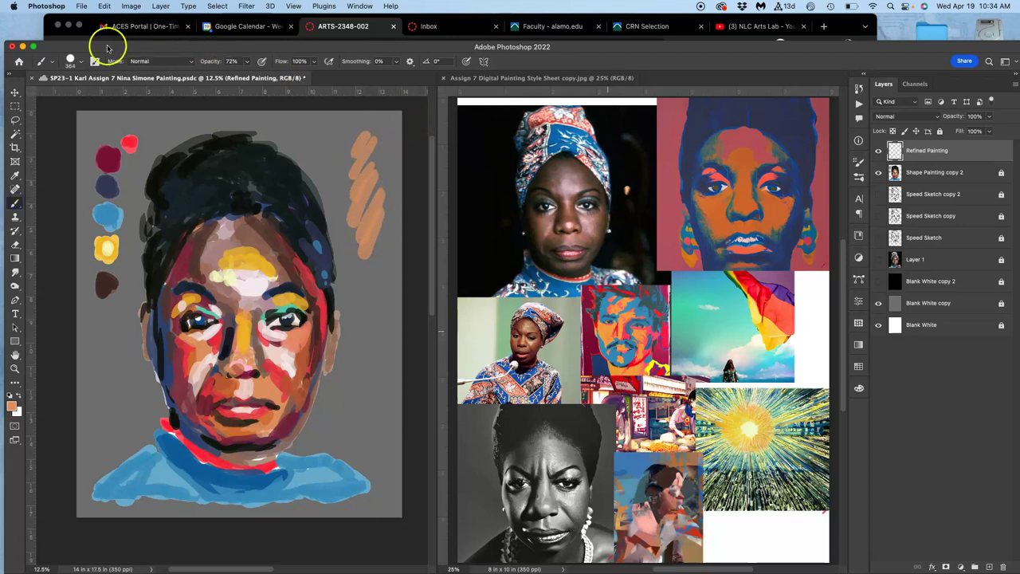
pyautogui.click(76, 61)
pyautogui.click(79, 214)
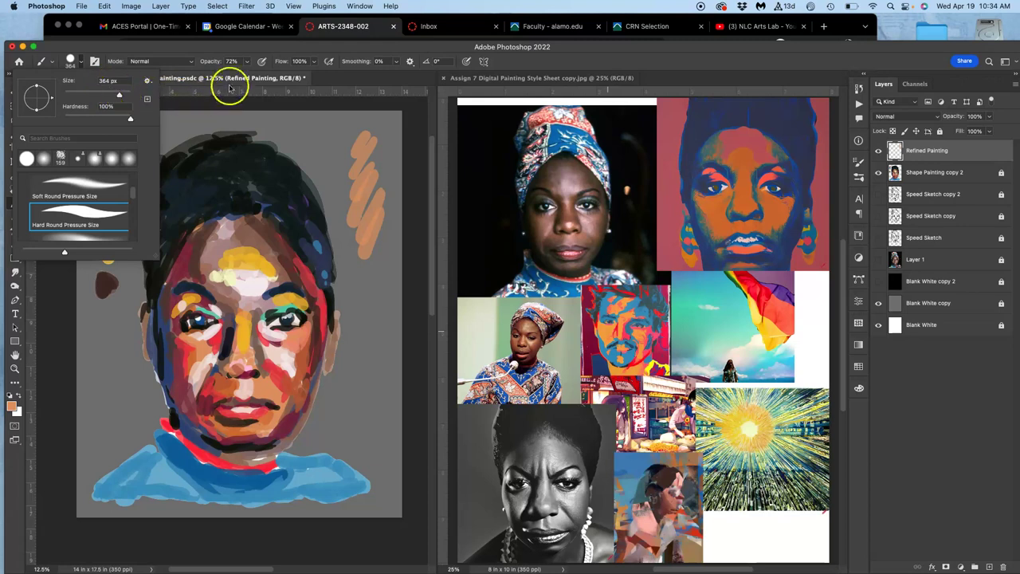
pyautogui.click(310, 103)
pyautogui.hotkey('ctrl', 'z')
pyautogui.hotkey('ctrl', 'z')
pyautogui.hotkey('ctrl', 'z')
# Choose Kyle's Ultimate Pastel Palooza from Dry Media Brushes, test orange strokes, and undo them.
pyautogui.click(82, 63)
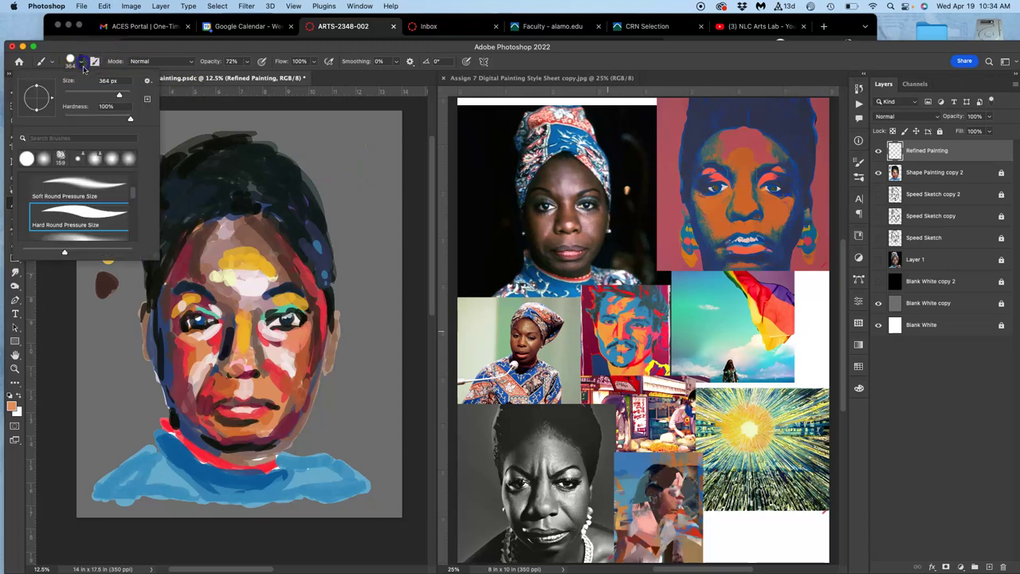
pyautogui.moveTo(132, 192)
pyautogui.mouseDown()
pyautogui.moveTo(132, 229)
pyautogui.moveTo(132, 204)
pyautogui.moveTo(129, 218)
pyautogui.mouseUp()
pyautogui.click(31, 193)
pyautogui.click(96, 221)
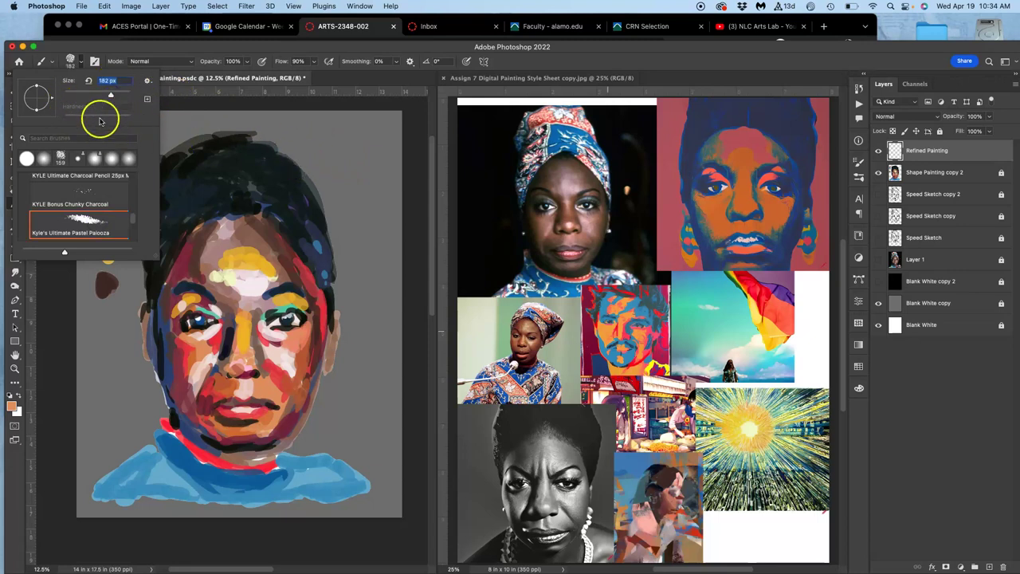
pyautogui.click(347, 137)
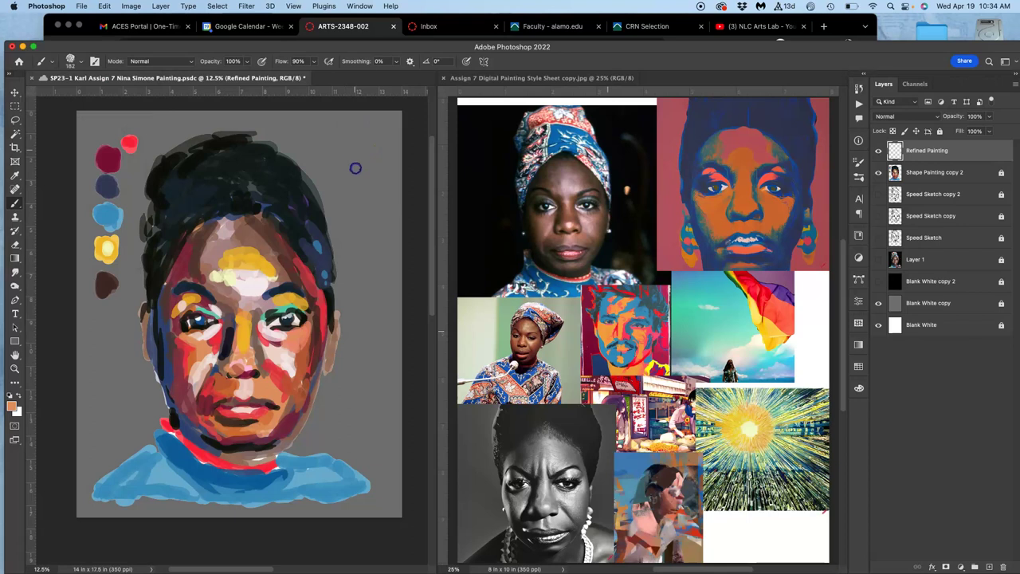
pyautogui.moveTo(365, 169); pyautogui.dragTo(366, 271)
pyautogui.moveTo(369, 151)
pyautogui.mouseDown()
pyautogui.moveTo(374, 257)
pyautogui.moveTo(363, 184)
pyautogui.moveTo(340, 153)
pyautogui.moveTo(340, 203)
pyautogui.moveTo(381, 257)
pyautogui.mouseUp()
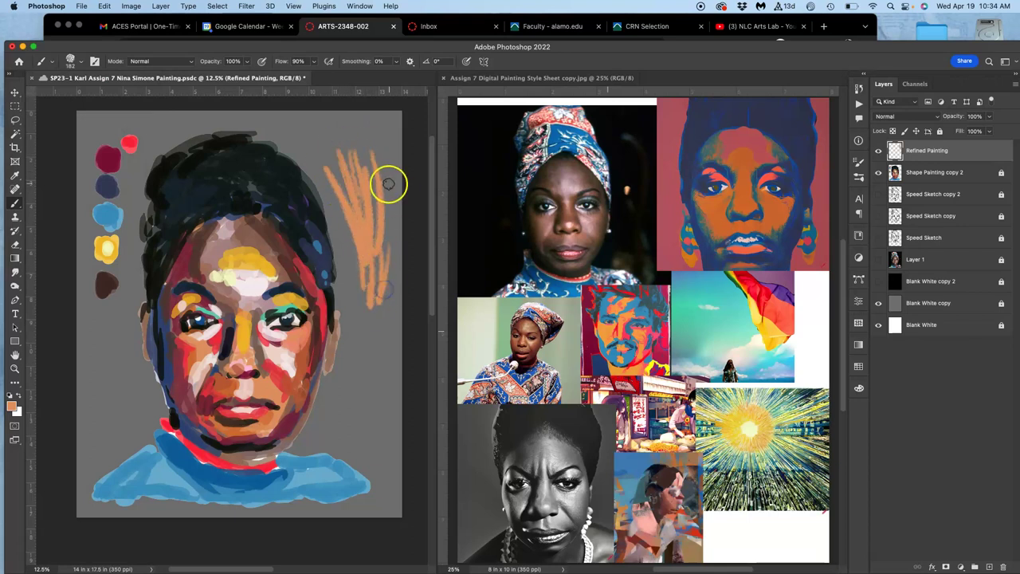
pyautogui.press('super+z')
pyautogui.press('super+z')
pyautogui.press('super+z')
pyautogui.press('super+z')
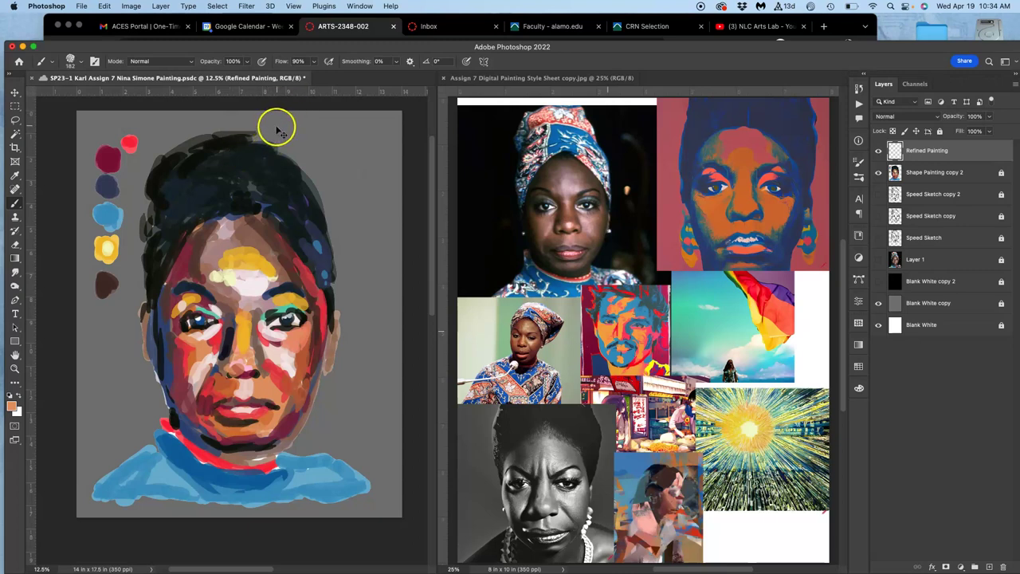
# Save the portrait and create a new 1000 × 1000 pixel document.
pyautogui.press('super+s')
pyautogui.click(83, 6)
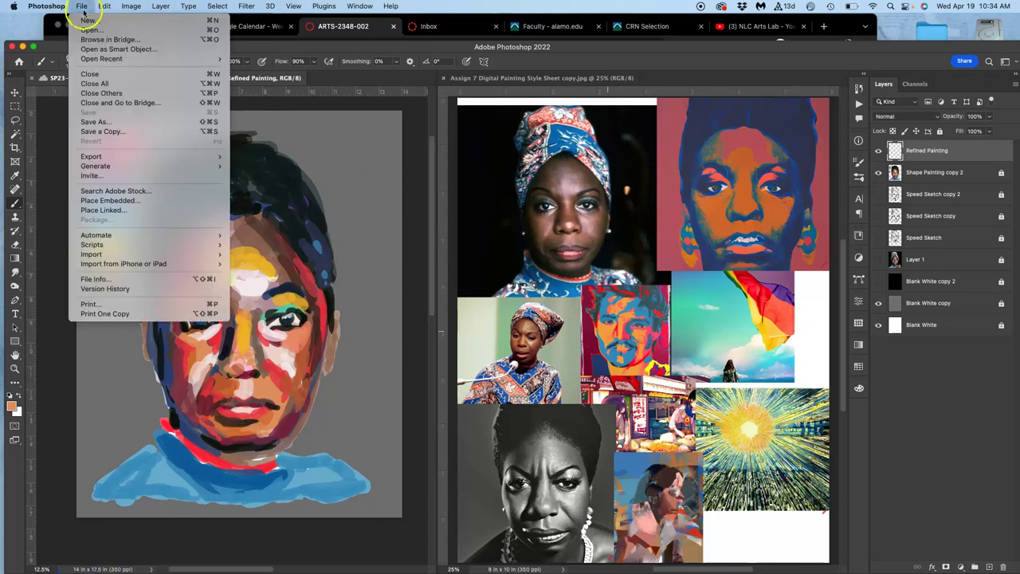
pyautogui.click(92, 32)
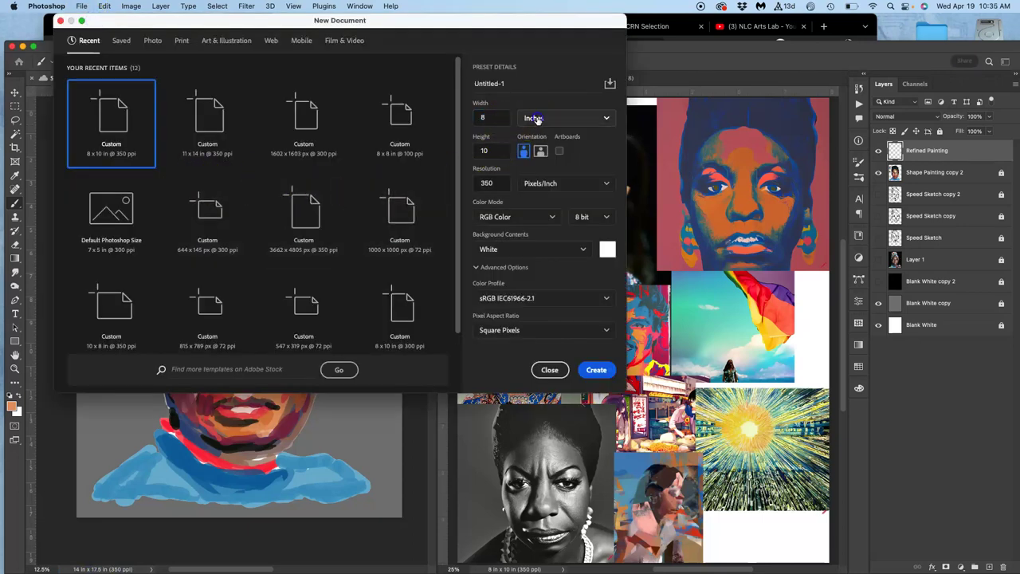
pyautogui.click(533, 119)
pyautogui.click(533, 138)
pyautogui.click(500, 117)
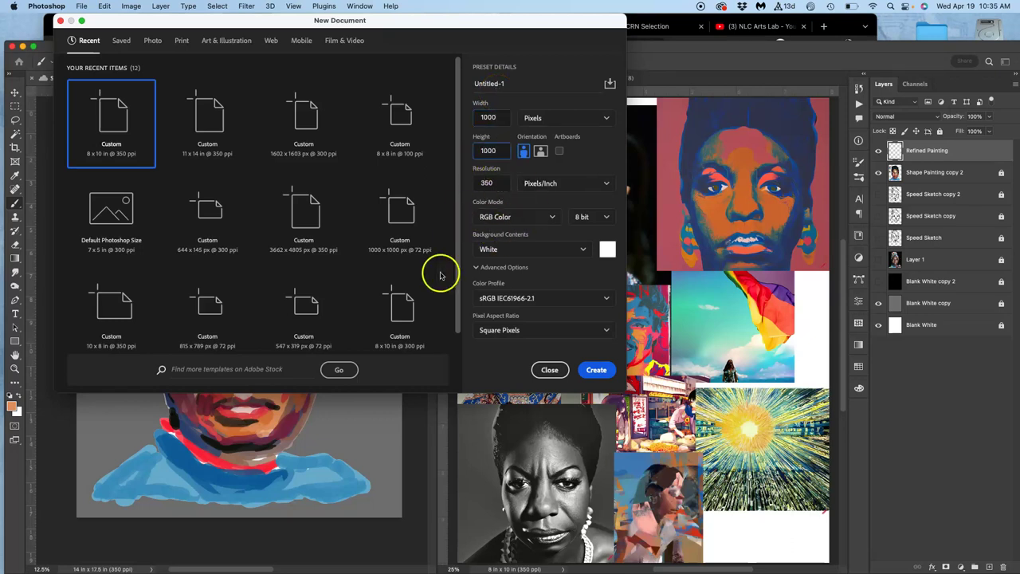
pyautogui.click(596, 370)
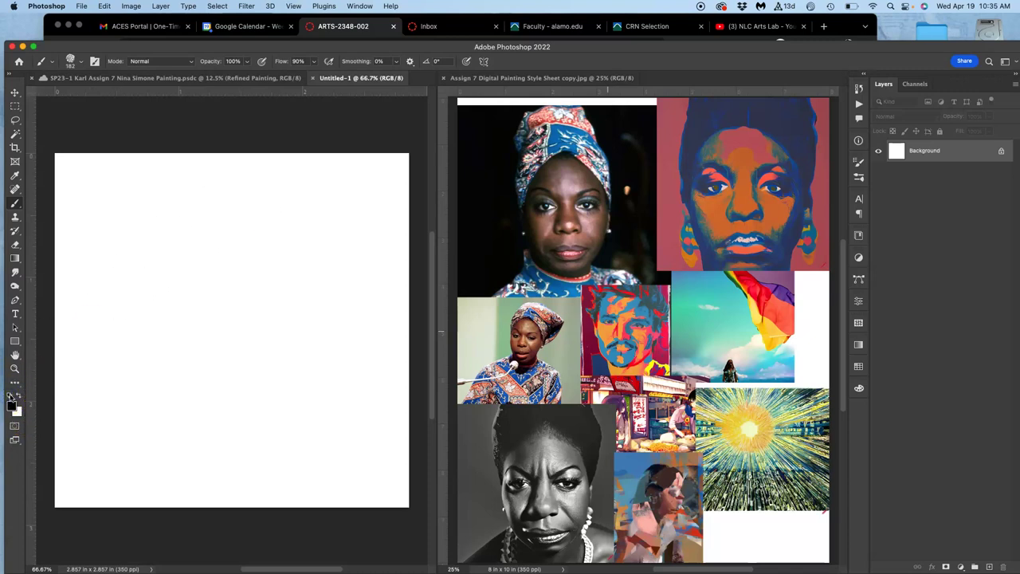
# Pick the HH Ballpoint 2023 > Ballpoint 2023 (Fine) brush and scribble black hatching lines.
pyautogui.click(80, 64)
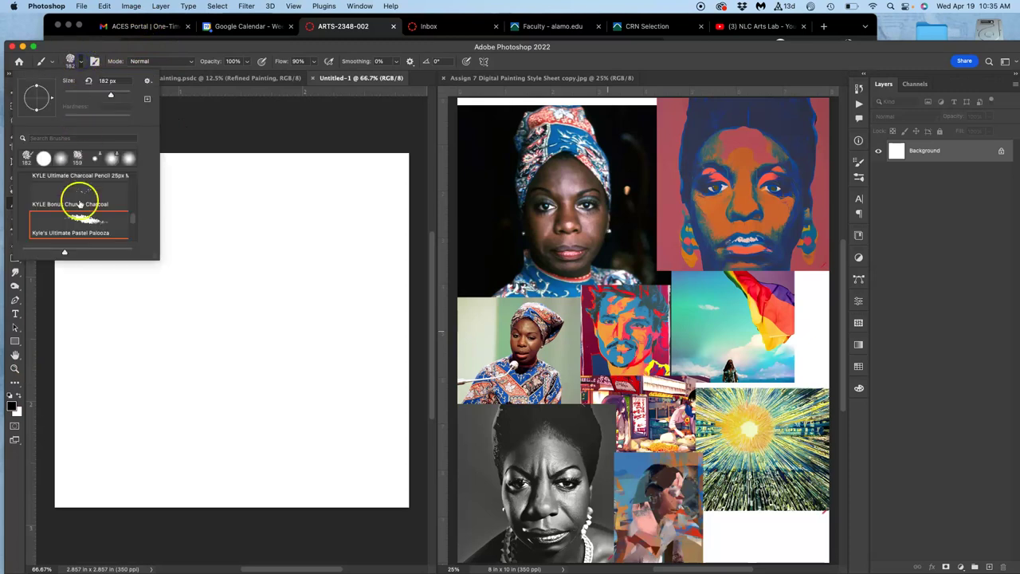
pyautogui.moveTo(133, 217); pyautogui.dragTo(131, 239)
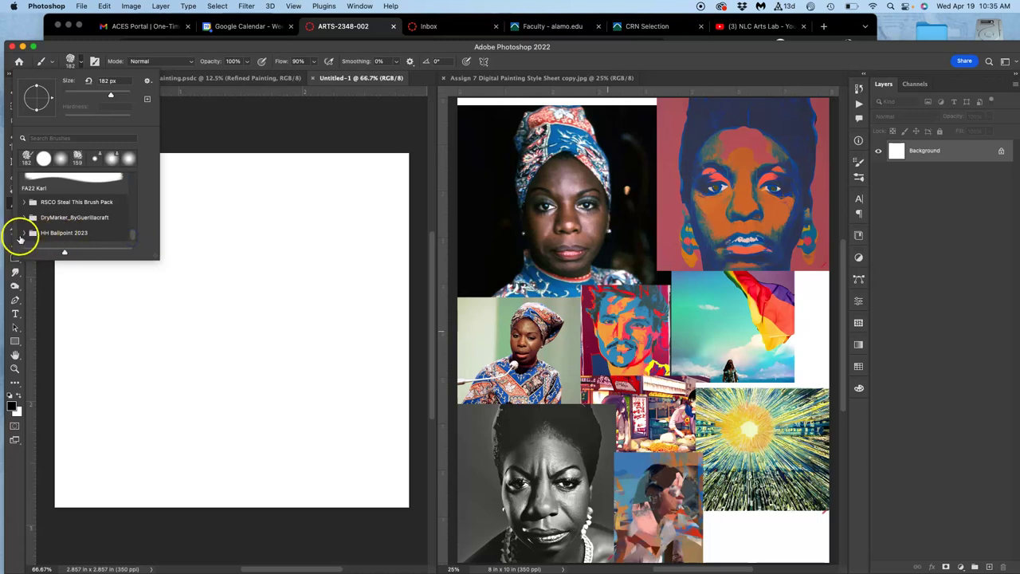
pyautogui.click(23, 232)
pyautogui.moveTo(136, 231); pyautogui.dragTo(133, 239)
pyautogui.click(35, 234)
pyautogui.click(121, 234)
pyautogui.moveTo(258, 218)
pyautogui.mouseDown()
pyautogui.moveTo(228, 316)
pyautogui.moveTo(177, 280)
pyautogui.moveTo(105, 312)
pyautogui.moveTo(164, 321)
pyautogui.moveTo(186, 388)
pyautogui.moveTo(278, 439)
pyautogui.moveTo(343, 422)
pyautogui.moveTo(337, 478)
pyautogui.moveTo(295, 317)
pyautogui.moveTo(167, 354)
pyautogui.moveTo(95, 390)
pyautogui.mouseUp()
# Switch to Hard Round Pressure Size and paint thicker diagonal strokes across the upper middle.
pyautogui.click(70, 62)
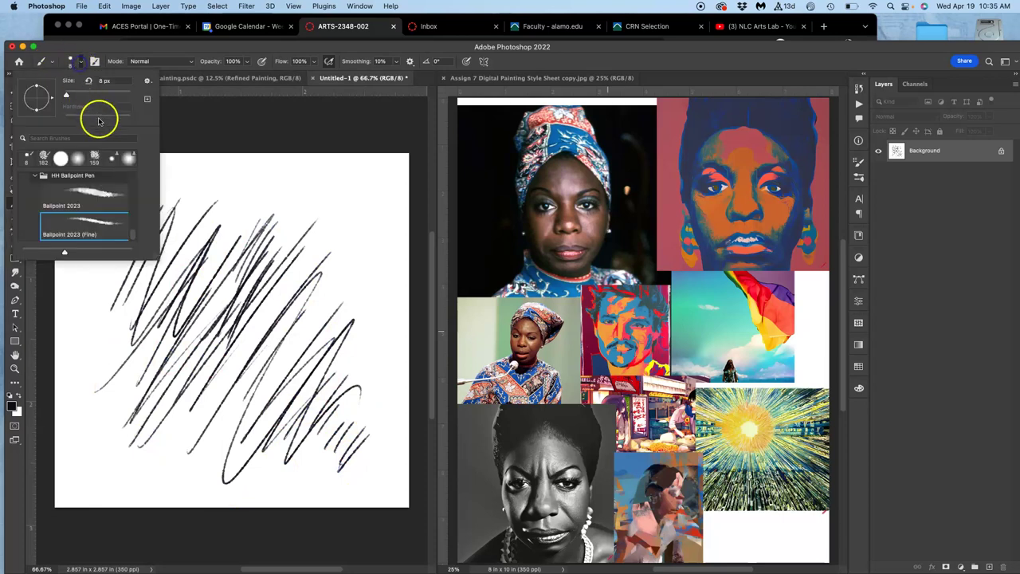
pyautogui.moveTo(132, 232); pyautogui.dragTo(133, 174)
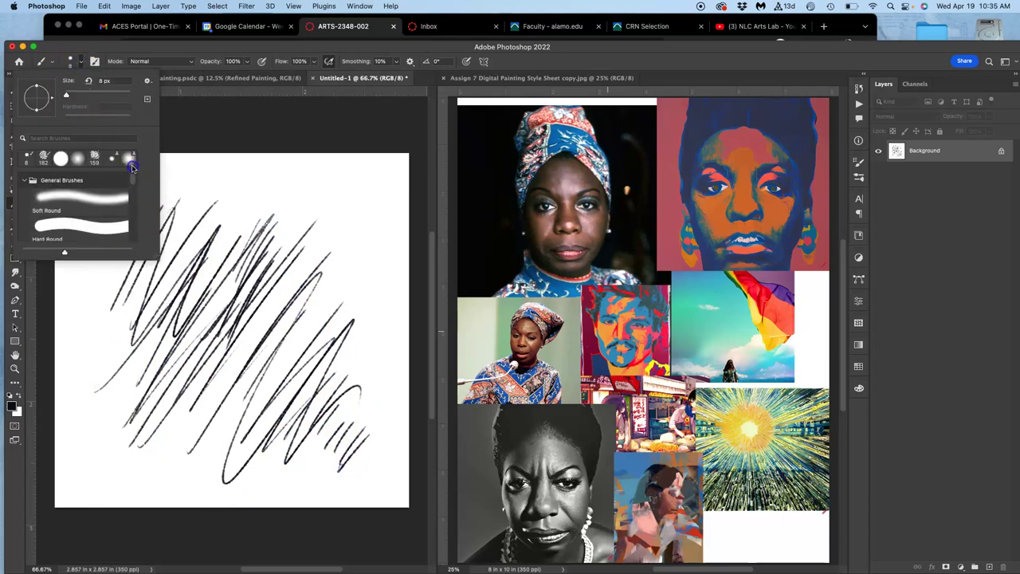
pyautogui.scroll(-2, 132, 171)
pyautogui.click(91, 220)
pyautogui.click(299, 229)
pyautogui.moveTo(268, 239)
pyautogui.mouseDown()
pyautogui.moveTo(220, 378)
pyautogui.moveTo(285, 288)
pyautogui.moveTo(342, 261)
pyautogui.moveTo(269, 416)
pyautogui.mouseUp()
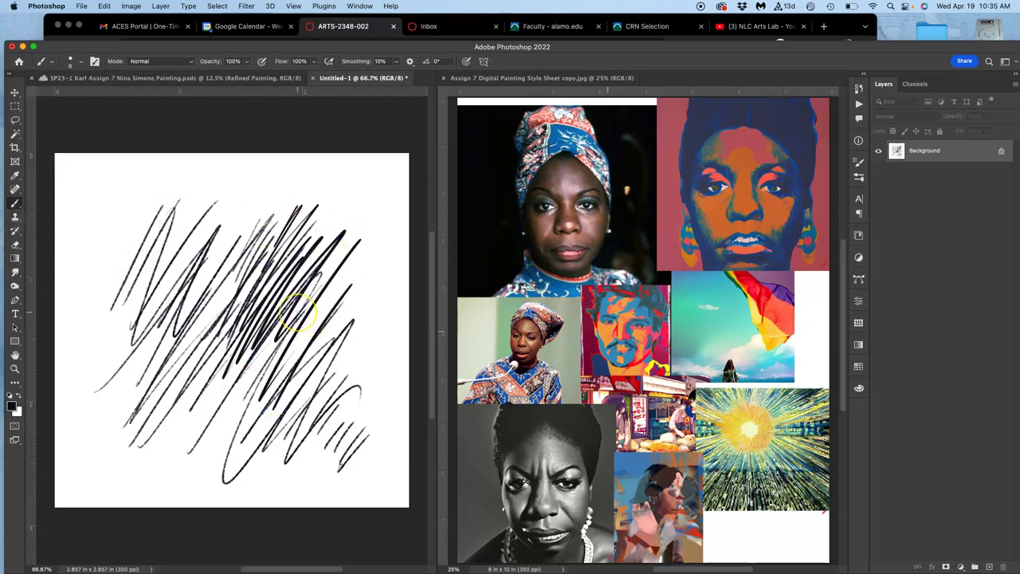
pyautogui.scroll(5, 297, 313)
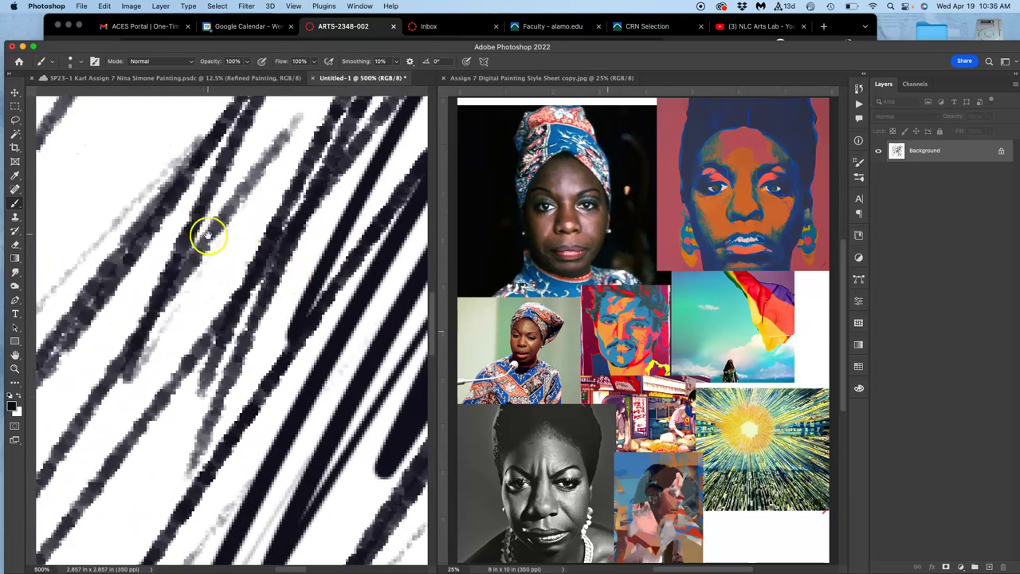
pyautogui.moveTo(209, 239); pyautogui.dragTo(83, 185)
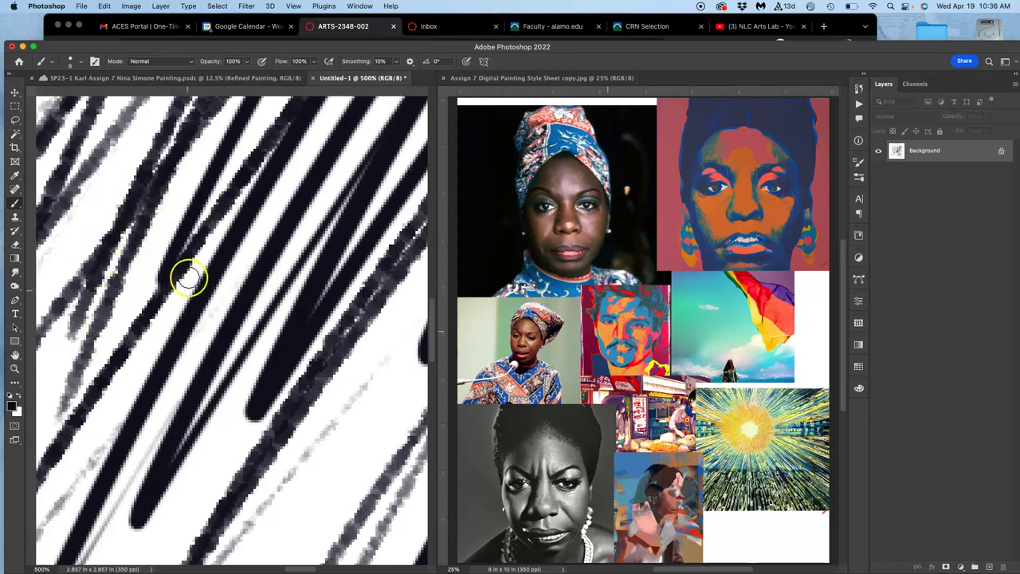
pyautogui.press('super+minus')
pyautogui.press('super+minus')
pyautogui.press('super+minus')
pyautogui.press('super+minus')
pyautogui.press('super+minus')
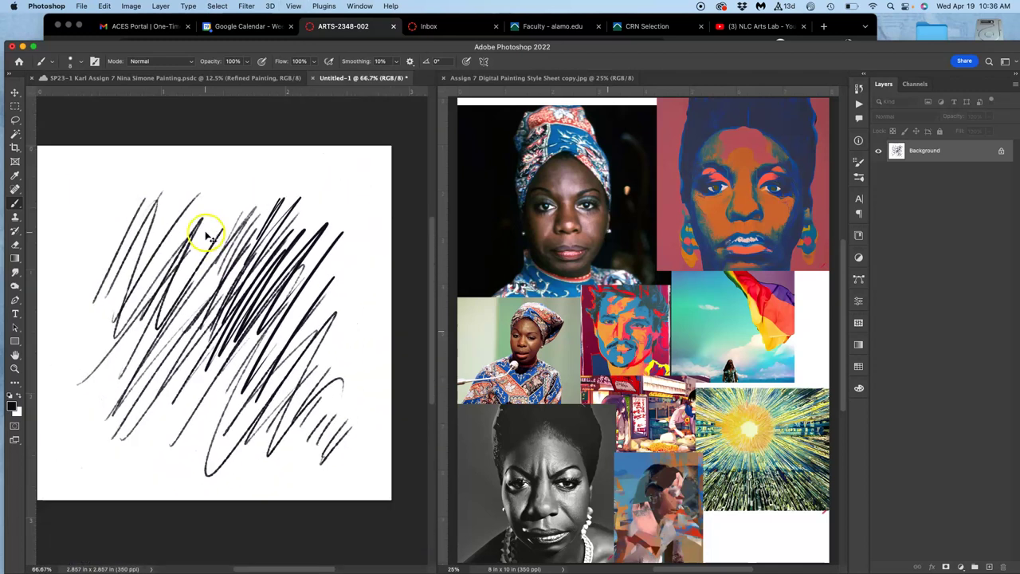
# Layer zigzag strokes over the upper-left, middle, left and lower areas until the scribble is densely dark.
pyautogui.moveTo(221, 232)
pyautogui.mouseDown()
pyautogui.moveTo(191, 258)
pyautogui.moveTo(196, 205)
pyautogui.moveTo(77, 296)
pyautogui.moveTo(62, 259)
pyautogui.moveTo(91, 166)
pyautogui.moveTo(62, 178)
pyautogui.moveTo(50, 232)
pyautogui.moveTo(107, 303)
pyautogui.moveTo(205, 223)
pyautogui.moveTo(76, 439)
pyautogui.moveTo(227, 302)
pyautogui.moveTo(144, 446)
pyautogui.moveTo(198, 432)
pyautogui.moveTo(293, 371)
pyautogui.moveTo(292, 428)
pyautogui.moveTo(358, 447)
pyautogui.moveTo(262, 474)
pyautogui.moveTo(235, 421)
pyautogui.moveTo(152, 383)
pyautogui.moveTo(72, 393)
pyautogui.moveTo(98, 294)
pyautogui.mouseUp()
pyautogui.moveTo(117, 237)
pyautogui.mouseDown()
pyautogui.moveTo(55, 266)
pyautogui.moveTo(53, 254)
pyautogui.moveTo(124, 228)
pyautogui.moveTo(148, 275)
pyautogui.moveTo(216, 230)
pyautogui.moveTo(177, 302)
pyautogui.moveTo(279, 236)
pyautogui.moveTo(309, 235)
pyautogui.moveTo(172, 426)
pyautogui.moveTo(278, 337)
pyautogui.moveTo(356, 305)
pyautogui.moveTo(296, 403)
pyautogui.mouseUp()
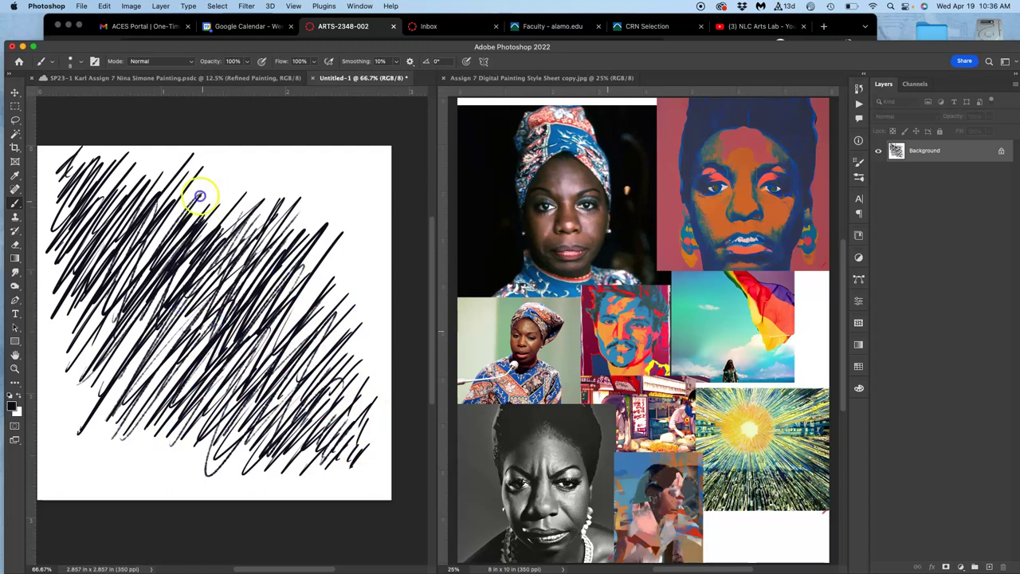
pyautogui.moveTo(150, 158)
pyautogui.mouseDown()
pyautogui.moveTo(112, 183)
pyautogui.moveTo(160, 189)
pyautogui.moveTo(120, 274)
pyautogui.moveTo(235, 192)
pyautogui.moveTo(200, 239)
pyautogui.mouseUp()
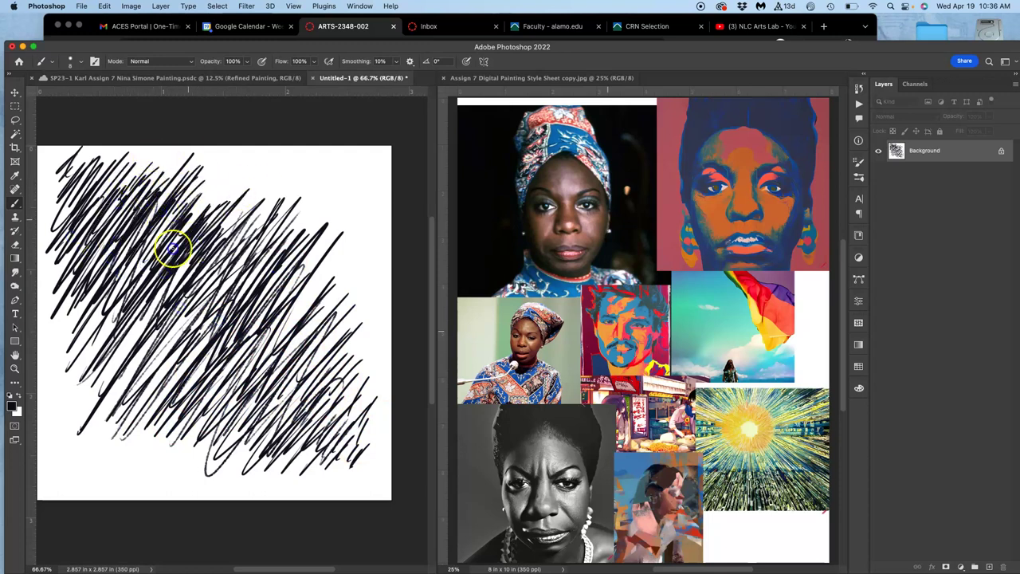
pyautogui.moveTo(185, 310)
pyautogui.mouseDown()
pyautogui.moveTo(188, 339)
pyautogui.moveTo(199, 347)
pyautogui.moveTo(282, 293)
pyautogui.moveTo(245, 375)
pyautogui.moveTo(314, 328)
pyautogui.moveTo(310, 314)
pyautogui.moveTo(173, 386)
pyautogui.moveTo(196, 278)
pyautogui.moveTo(125, 376)
pyautogui.moveTo(110, 314)
pyautogui.moveTo(129, 233)
pyautogui.moveTo(101, 361)
pyautogui.moveTo(206, 262)
pyautogui.moveTo(113, 415)
pyautogui.moveTo(168, 376)
pyautogui.moveTo(161, 408)
pyautogui.moveTo(228, 391)
pyautogui.moveTo(198, 436)
pyautogui.moveTo(209, 441)
pyautogui.moveTo(345, 345)
pyautogui.moveTo(276, 454)
pyautogui.moveTo(317, 456)
pyautogui.moveTo(279, 450)
pyautogui.moveTo(301, 382)
pyautogui.moveTo(290, 354)
pyautogui.moveTo(204, 414)
pyautogui.moveTo(137, 393)
pyautogui.mouseUp()
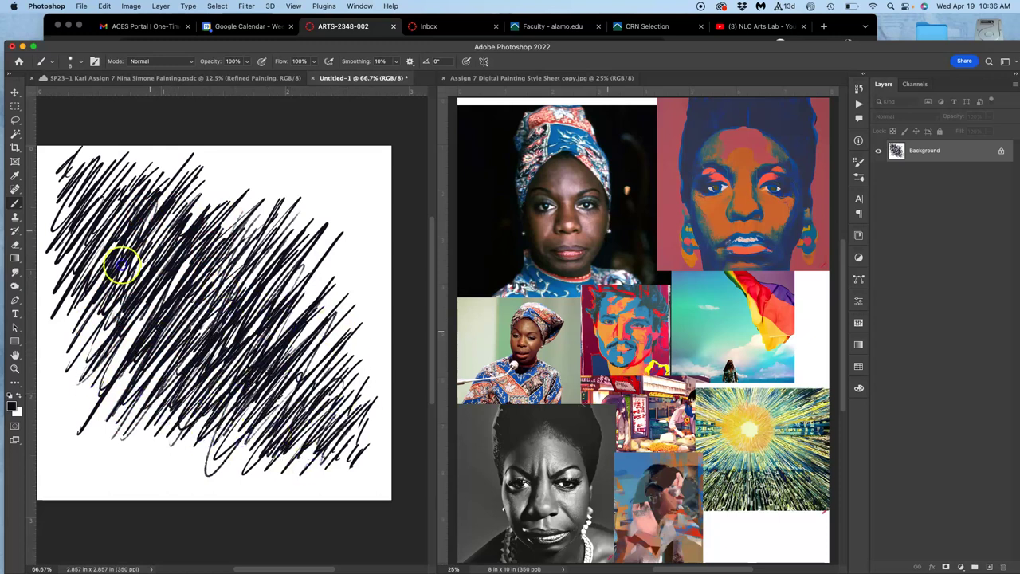
pyautogui.moveTo(121, 266)
pyautogui.mouseDown()
pyautogui.moveTo(135, 316)
pyautogui.moveTo(146, 314)
pyautogui.moveTo(132, 351)
pyautogui.moveTo(140, 258)
pyautogui.moveTo(76, 313)
pyautogui.moveTo(97, 247)
pyautogui.moveTo(159, 216)
pyautogui.moveTo(126, 301)
pyautogui.moveTo(174, 269)
pyautogui.mouseUp()
pyautogui.moveTo(148, 341); pyautogui.dragTo(181, 284)
pyautogui.moveTo(266, 250)
pyautogui.mouseDown()
pyautogui.moveTo(317, 240)
pyautogui.moveTo(317, 259)
pyautogui.moveTo(248, 371)
pyautogui.moveTo(250, 397)
pyautogui.moveTo(268, 410)
pyautogui.moveTo(315, 379)
pyautogui.moveTo(297, 421)
pyautogui.moveTo(304, 441)
pyautogui.moveTo(329, 436)
pyautogui.mouseUp()
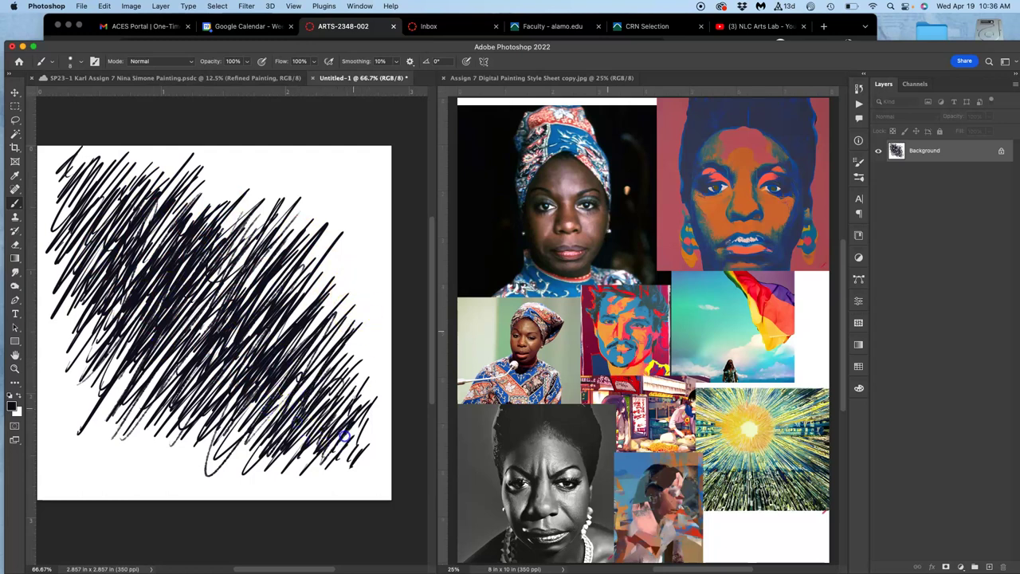
pyautogui.moveTo(231, 426)
pyautogui.mouseDown()
pyautogui.moveTo(153, 346)
pyautogui.moveTo(249, 258)
pyautogui.mouseUp()
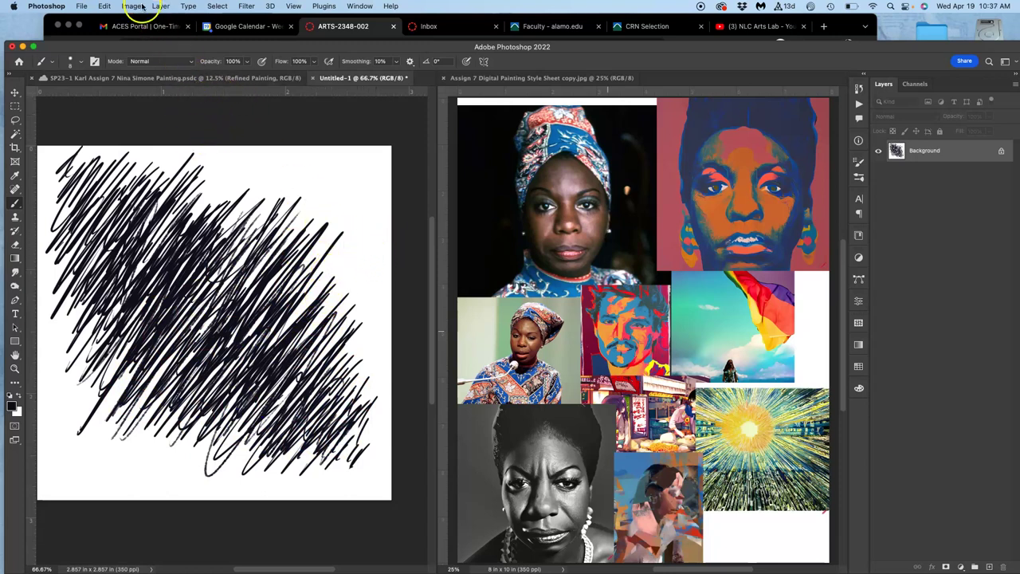
# Define the scribble sheet as a new brush preset named SP23-1 via Edit > Define Brush Preset.
pyautogui.click(104, 6)
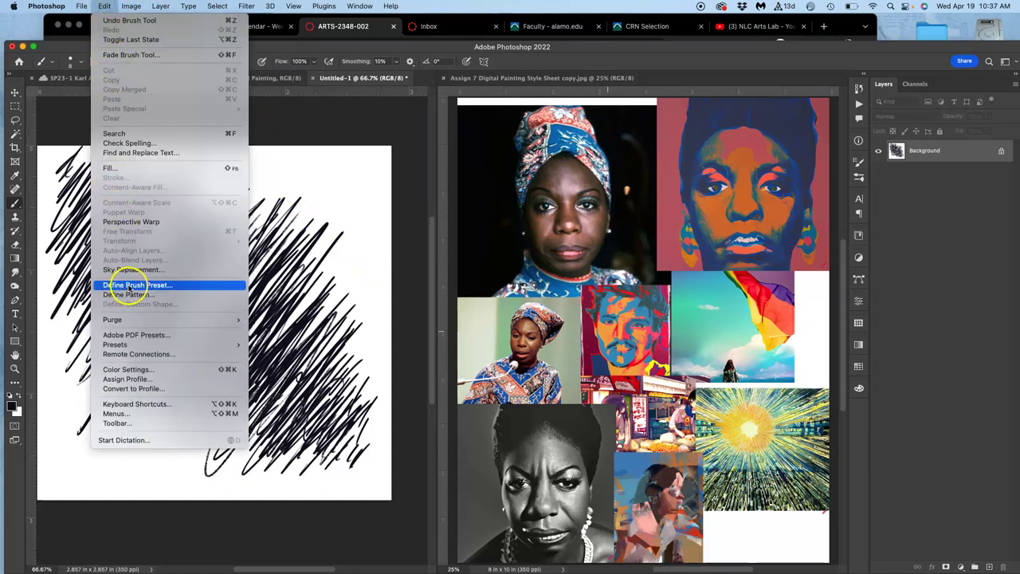
pyautogui.click(131, 285)
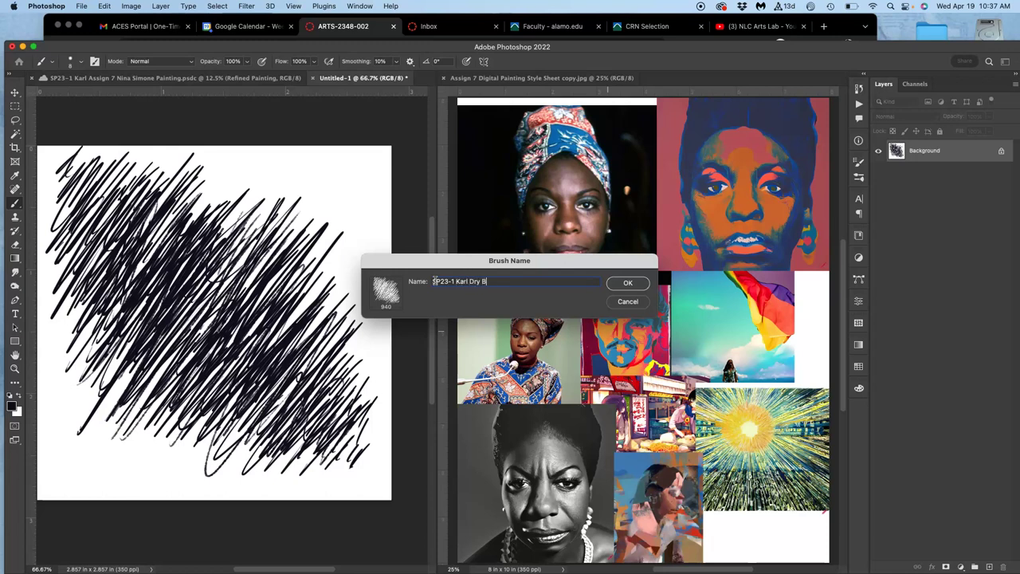
pyautogui.click(626, 282)
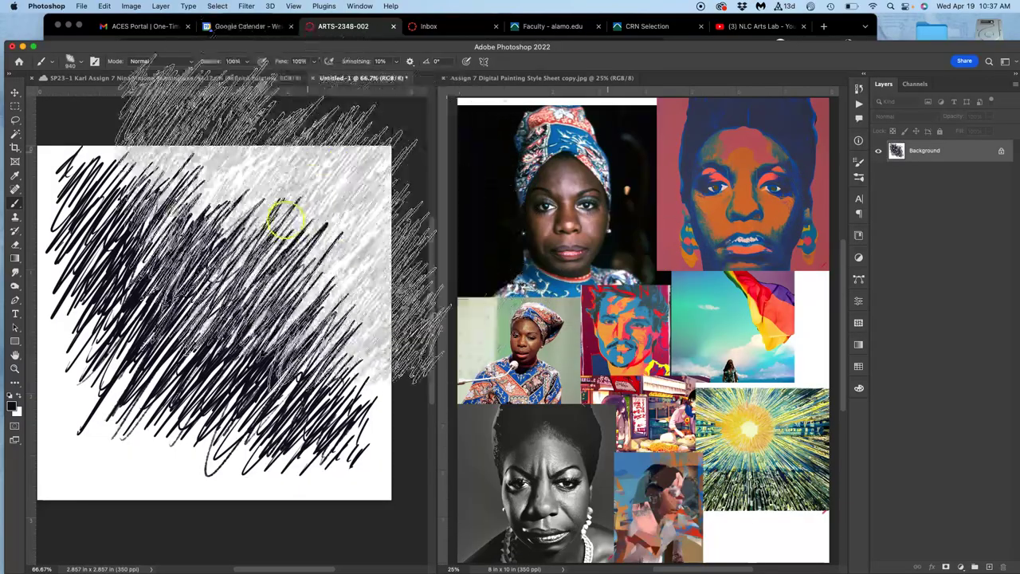
# Select the SP23-1 brush and paint zigzag, dab and broad test strokes, zooming in to inspect them.
pyautogui.click(80, 62)
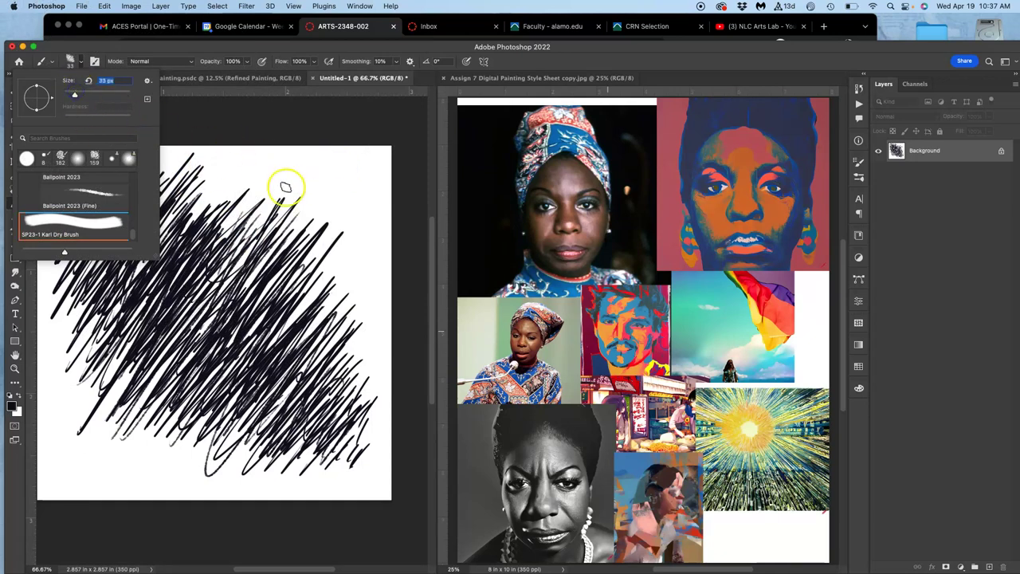
pyautogui.click(346, 166)
pyautogui.moveTo(348, 166)
pyautogui.mouseDown()
pyautogui.moveTo(313, 236)
pyautogui.moveTo(352, 163)
pyautogui.moveTo(305, 192)
pyautogui.moveTo(275, 162)
pyautogui.moveTo(243, 173)
pyautogui.mouseUp()
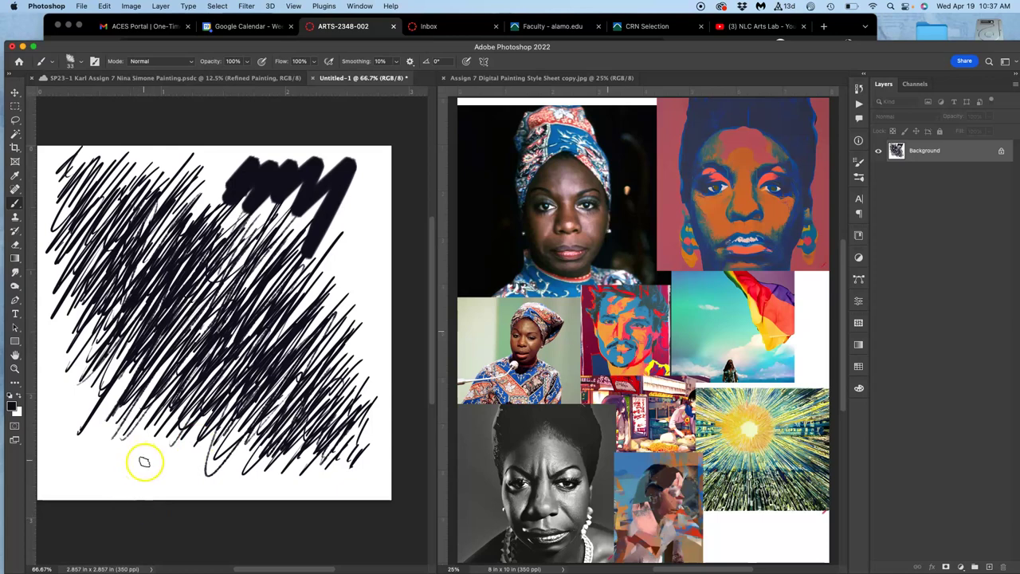
pyautogui.press('super+equal')
pyautogui.press('super+equal')
pyautogui.press('super+equal')
pyautogui.press('super+equal')
pyautogui.moveTo(174, 453); pyautogui.dragTo(171, 430)
pyautogui.scroll(-10, 223, 357)
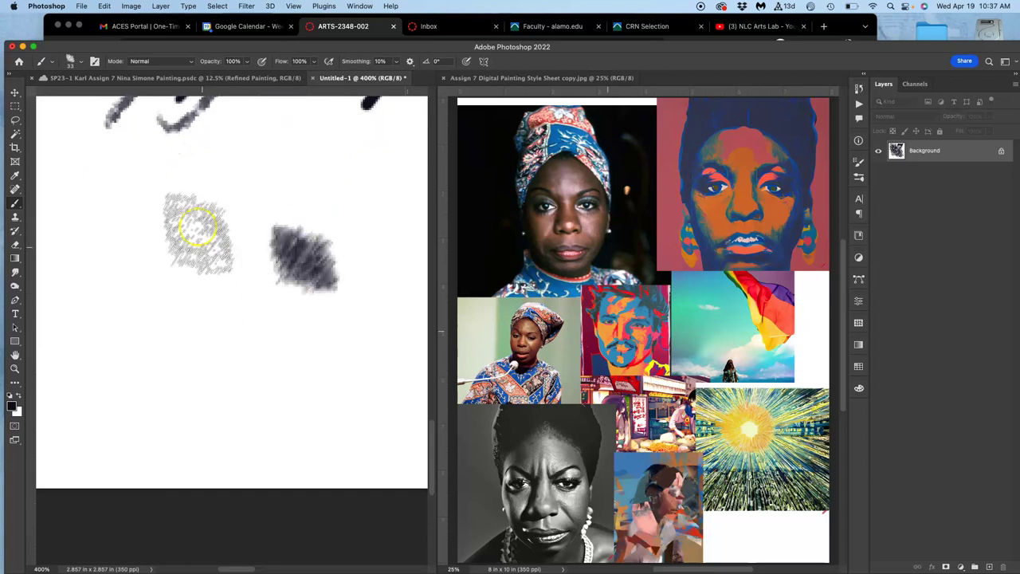
pyautogui.moveTo(214, 184)
pyautogui.mouseDown()
pyautogui.moveTo(103, 319)
pyautogui.moveTo(91, 546)
pyautogui.mouseUp()
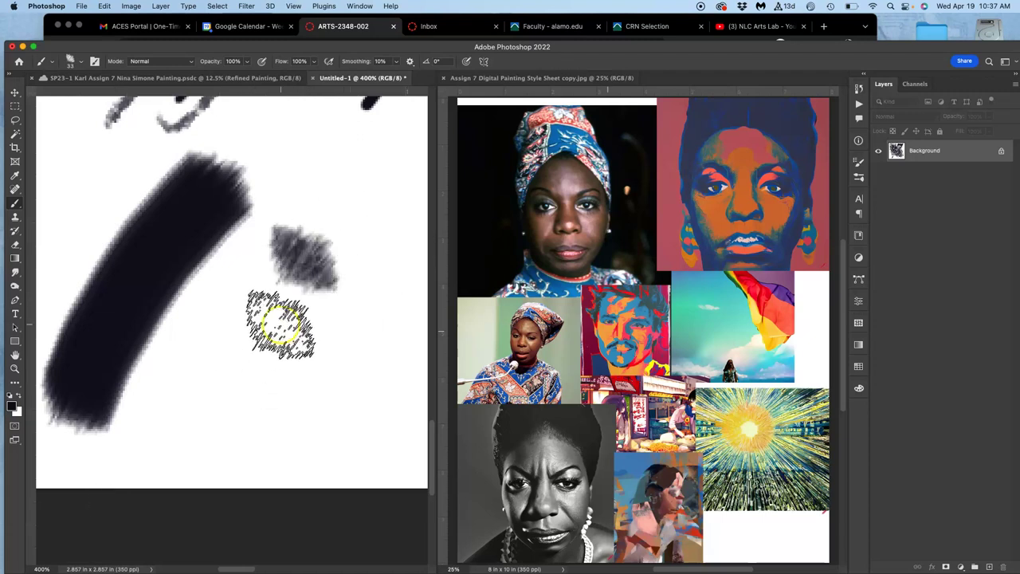
pyautogui.press('super+minus')
pyautogui.press('super+minus')
pyautogui.press('super+minus')
pyautogui.press('super+minus')
pyautogui.press('super+minus')
pyautogui.press('super+minus')
pyautogui.press('super+minus')
pyautogui.press('super+minus')
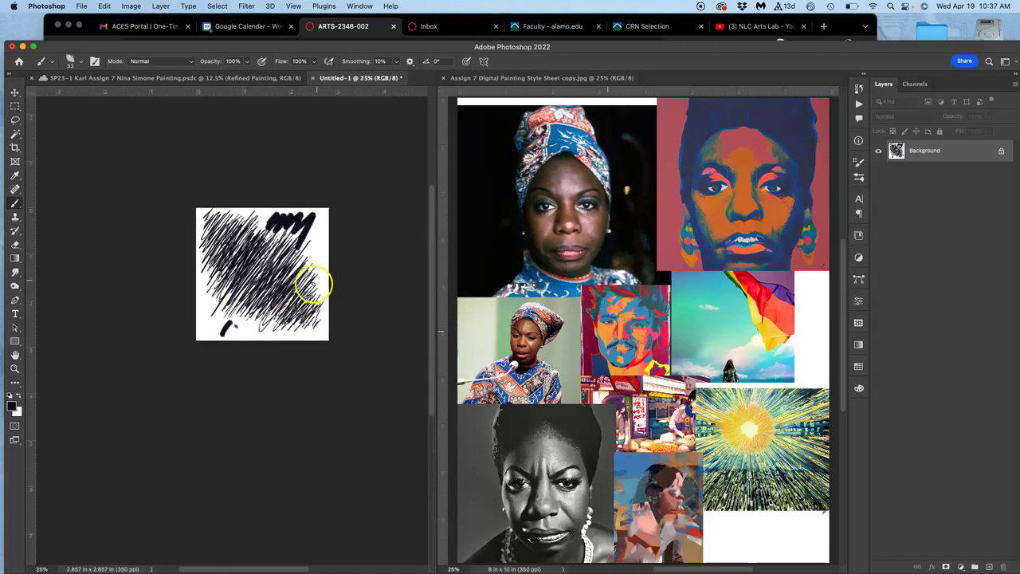
pyautogui.moveTo(311, 276)
pyautogui.mouseDown()
pyautogui.moveTo(319, 262)
pyautogui.moveTo(293, 266)
pyautogui.mouseUp()
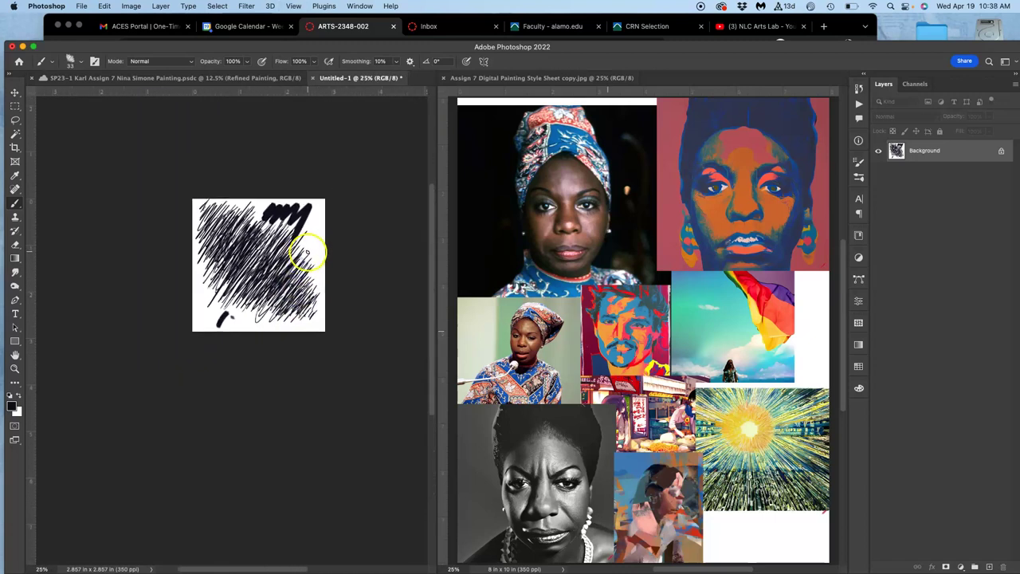
# Fill the whole canvas with black, then refill it with White contents.
pyautogui.hotkey('shift', 'BackSpace')
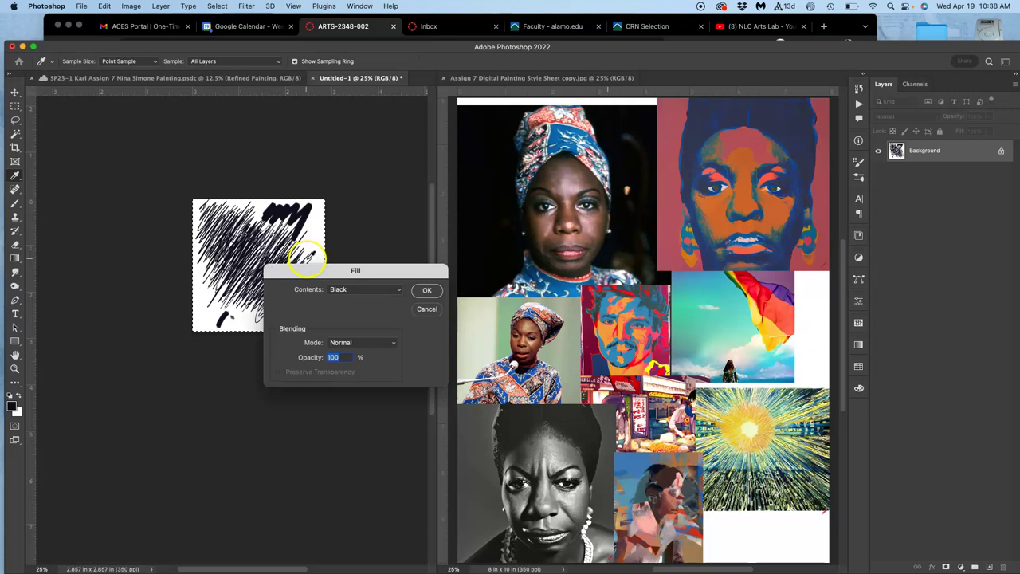
pyautogui.click(428, 296)
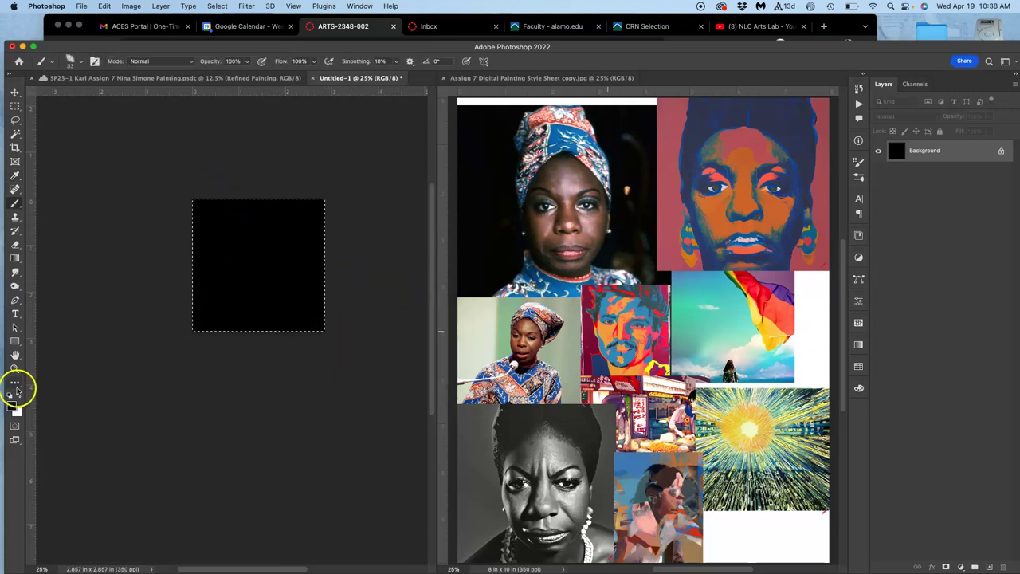
pyautogui.click(104, 6)
pyautogui.click(104, 168)
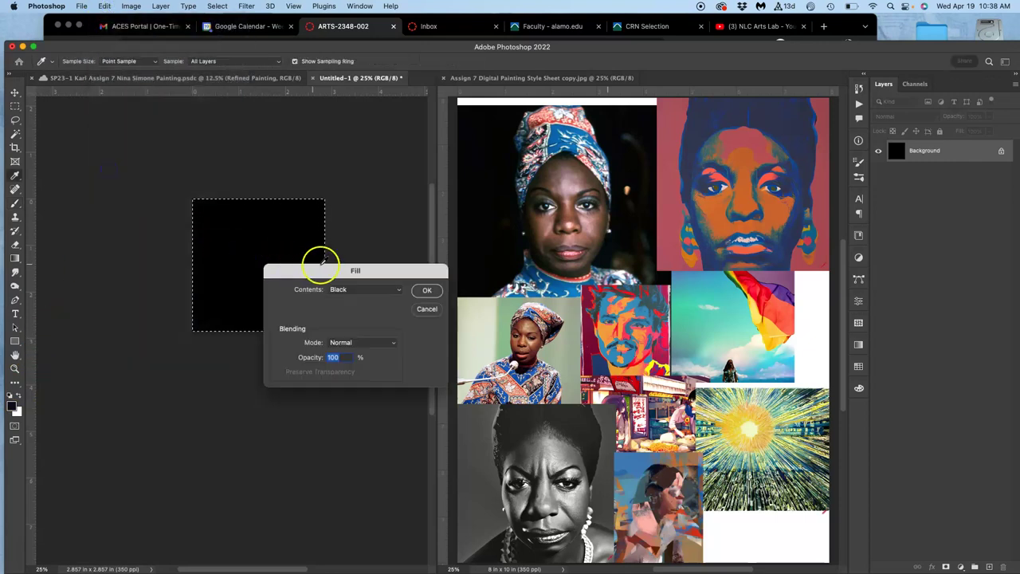
pyautogui.click(374, 289)
pyautogui.click(368, 311)
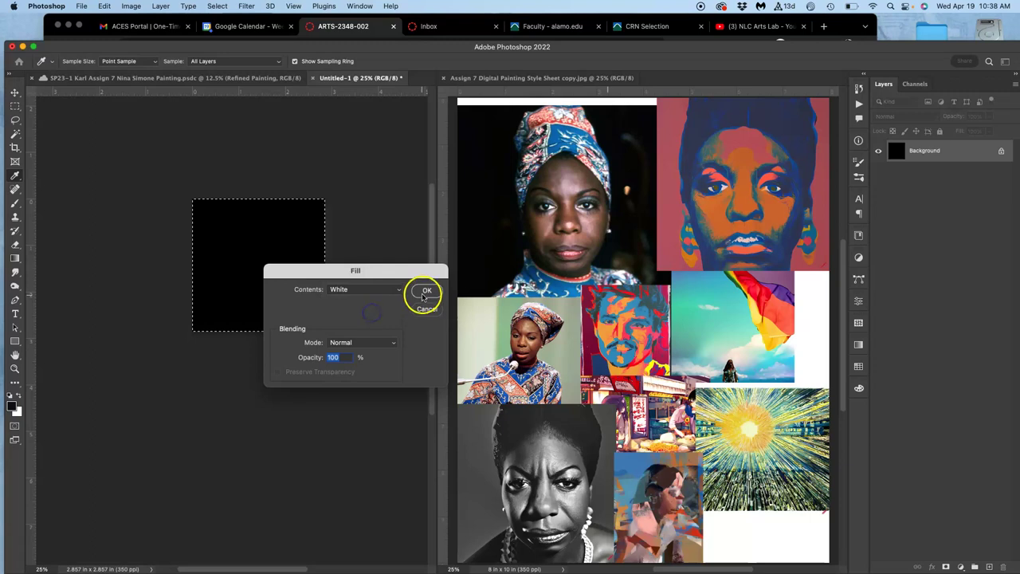
pyautogui.click(427, 290)
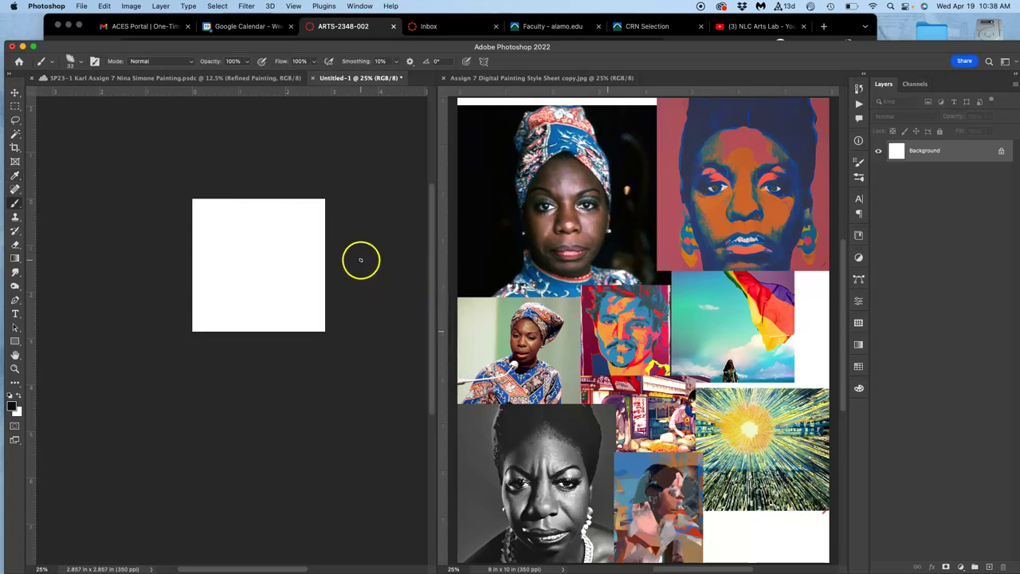
pyautogui.scroll(3, 363, 259)
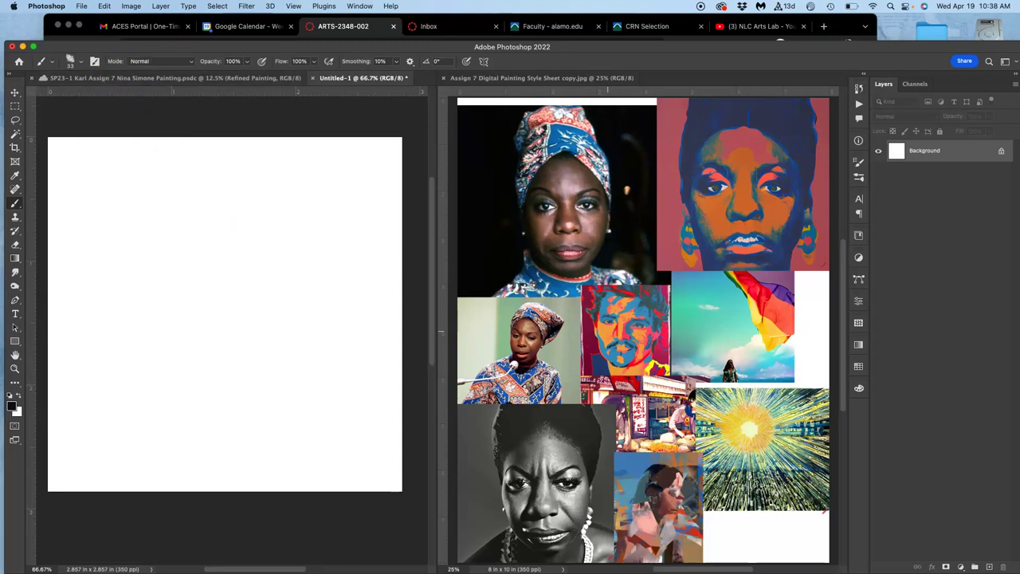
# In Brush Settings, set Shape Dynamics size control to Pen Pressure, testing and undoing a stroke.
pyautogui.click(360, 6)
pyautogui.click(364, 74)
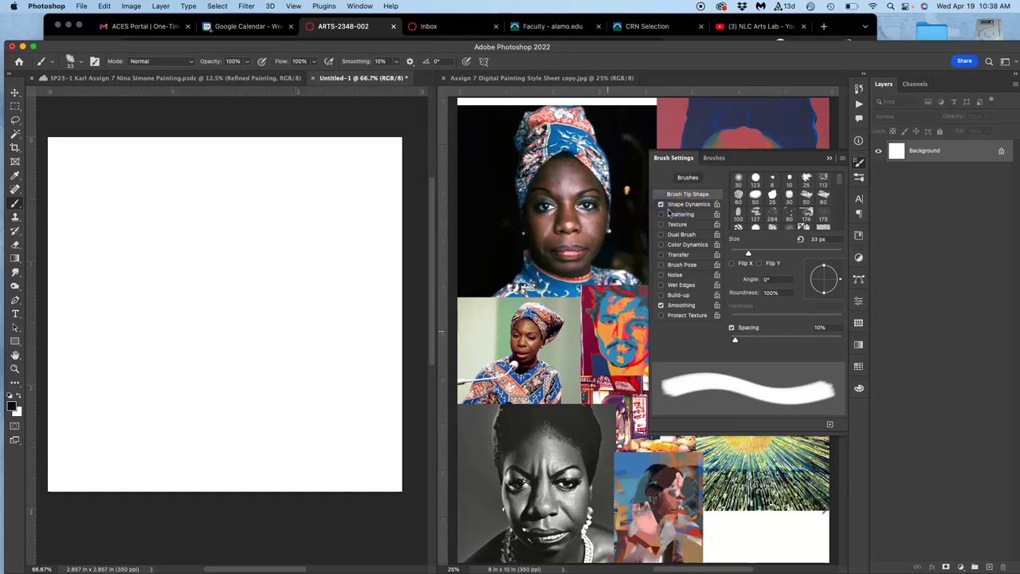
pyautogui.click(675, 206)
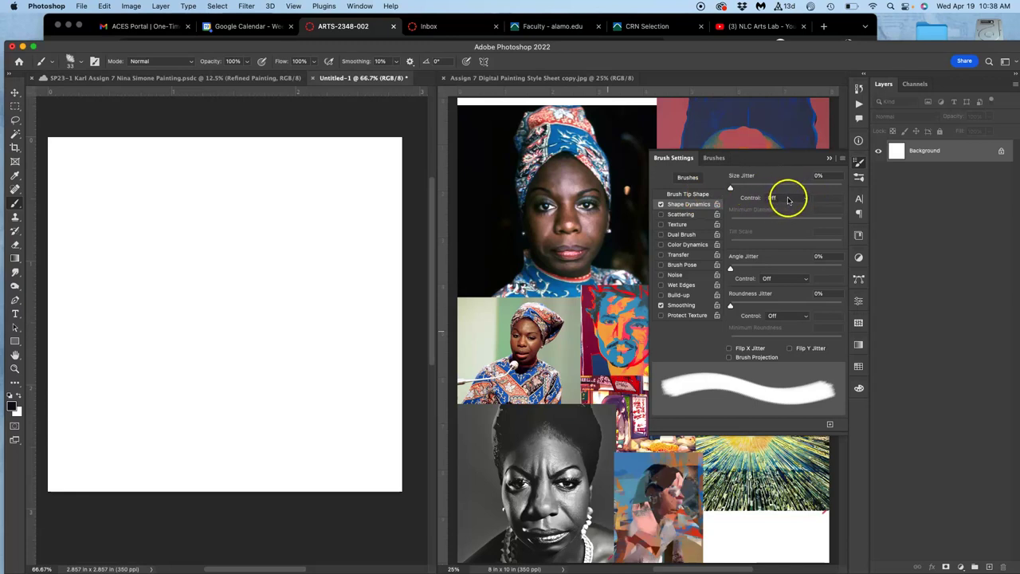
pyautogui.click(787, 201)
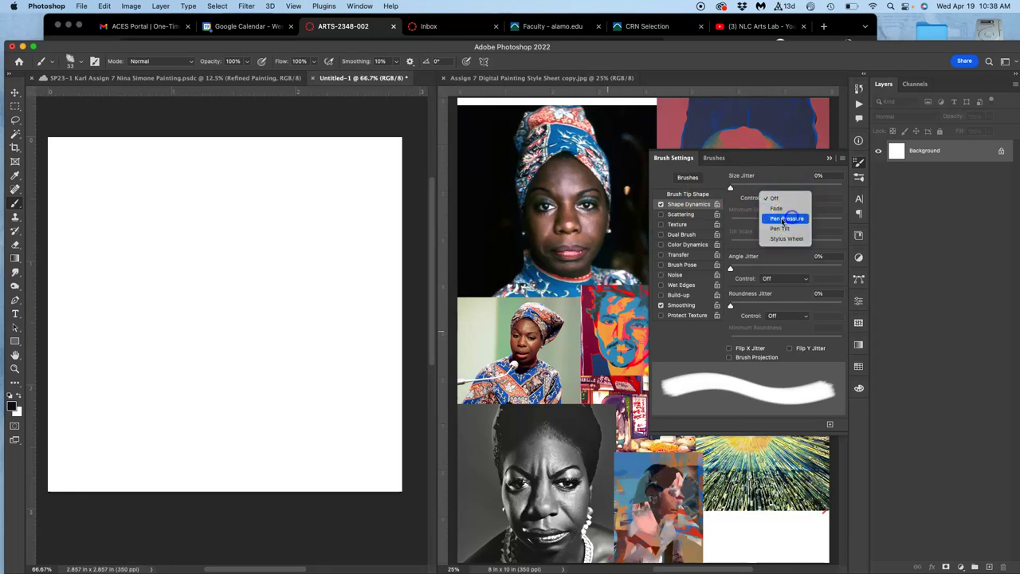
pyautogui.click(770, 223)
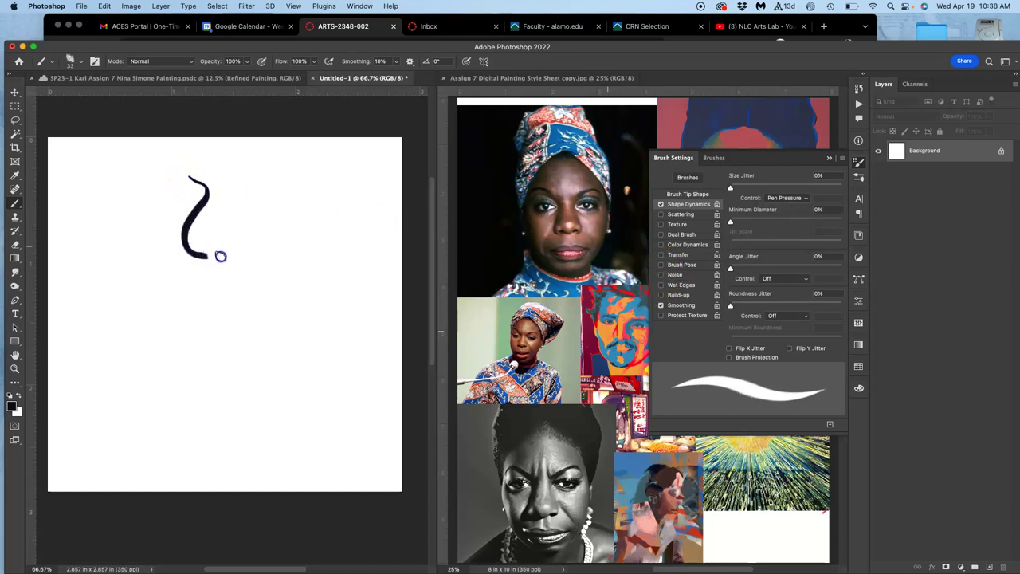
pyautogui.moveTo(251, 318); pyautogui.dragTo(286, 299)
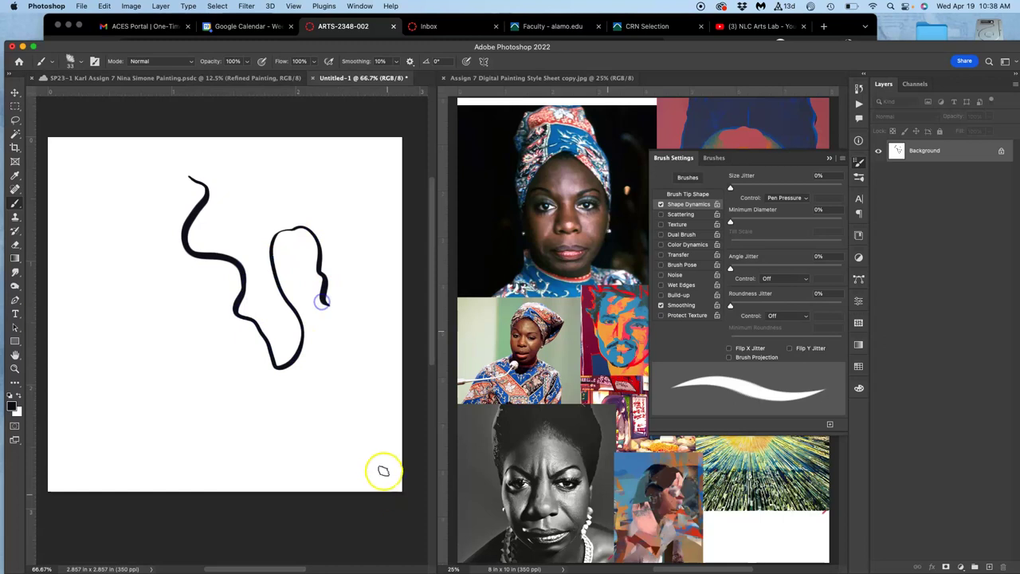
pyautogui.press('super+z')
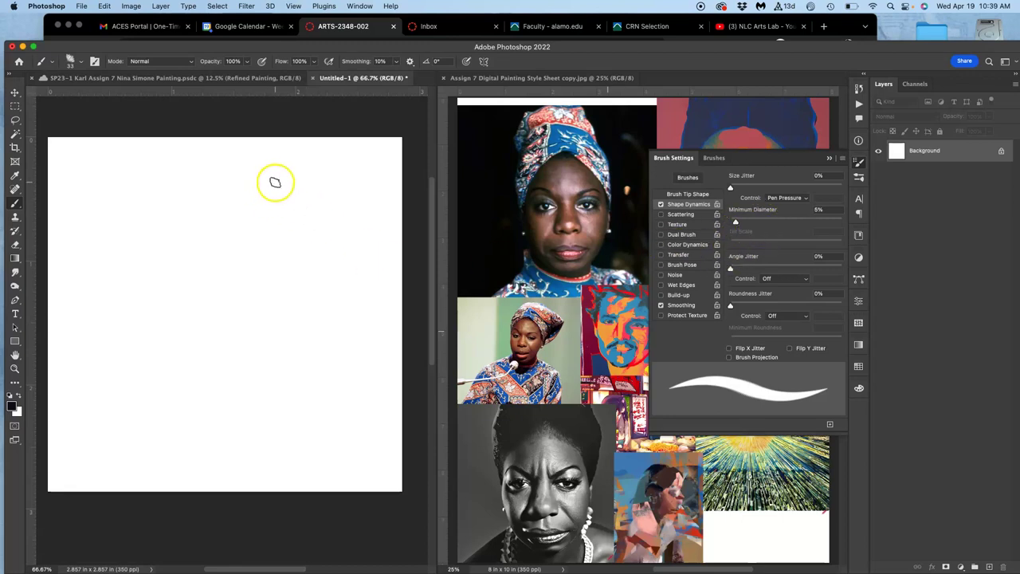
# Tune the brush's angle jitter and add roundness jitter, painting and undoing diagonal test strokes.
pyautogui.moveTo(286, 181)
pyautogui.mouseDown()
pyautogui.moveTo(279, 211)
pyautogui.moveTo(290, 239)
pyautogui.mouseUp()
pyautogui.moveTo(315, 191); pyautogui.dragTo(303, 239)
pyautogui.press('super+z')
pyautogui.press('super+z')
pyautogui.press('super+z')
pyautogui.press('super+z')
pyautogui.press('super+z')
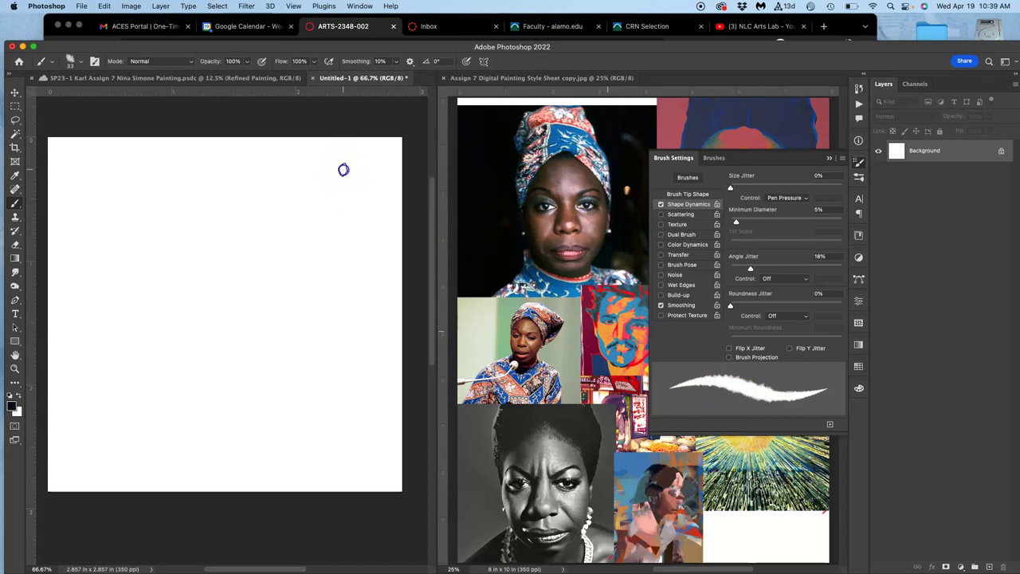
pyautogui.moveTo(271, 239); pyautogui.dragTo(160, 408)
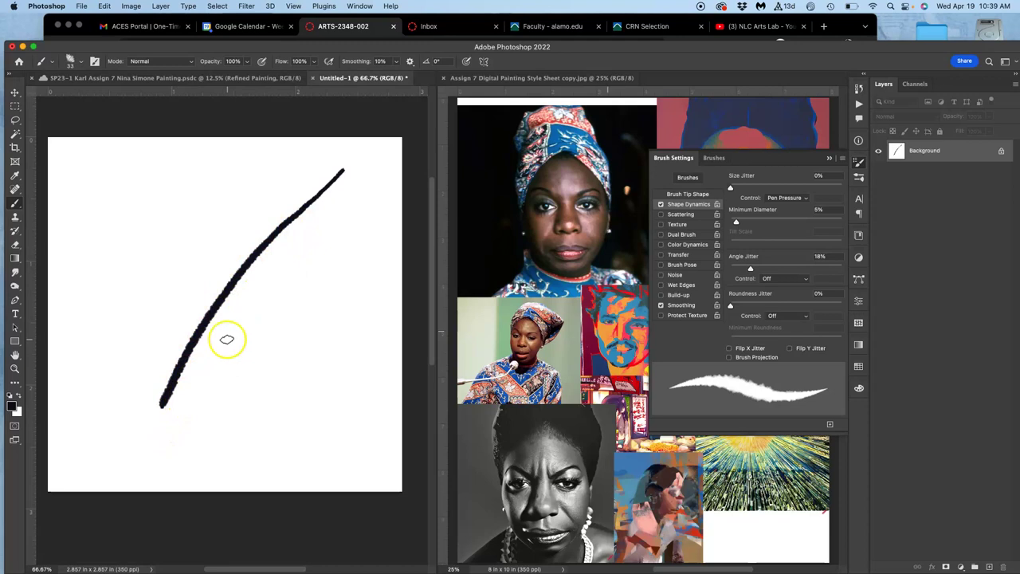
pyautogui.scroll(6, 342, 257)
pyautogui.scroll(5, 246, 255)
pyautogui.hscroll(-3, 246, 255)
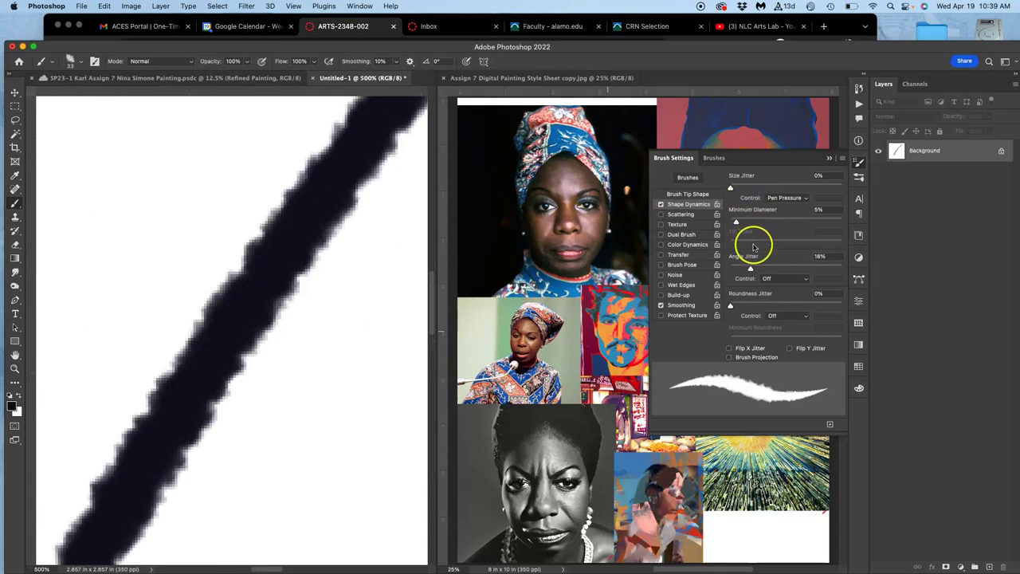
pyautogui.moveTo(751, 269); pyautogui.dragTo(731, 269)
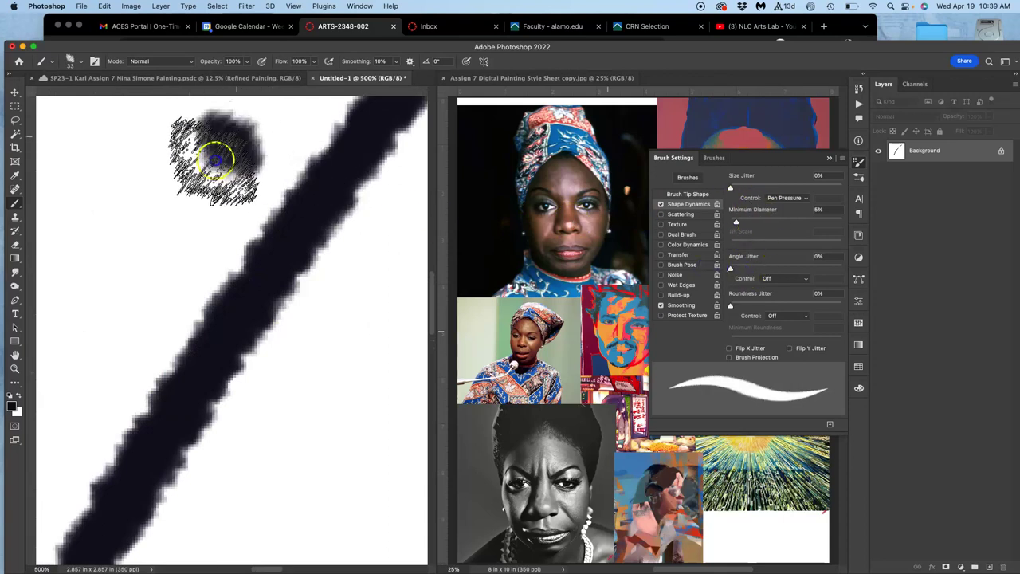
pyautogui.moveTo(233, 134); pyautogui.dragTo(24, 289)
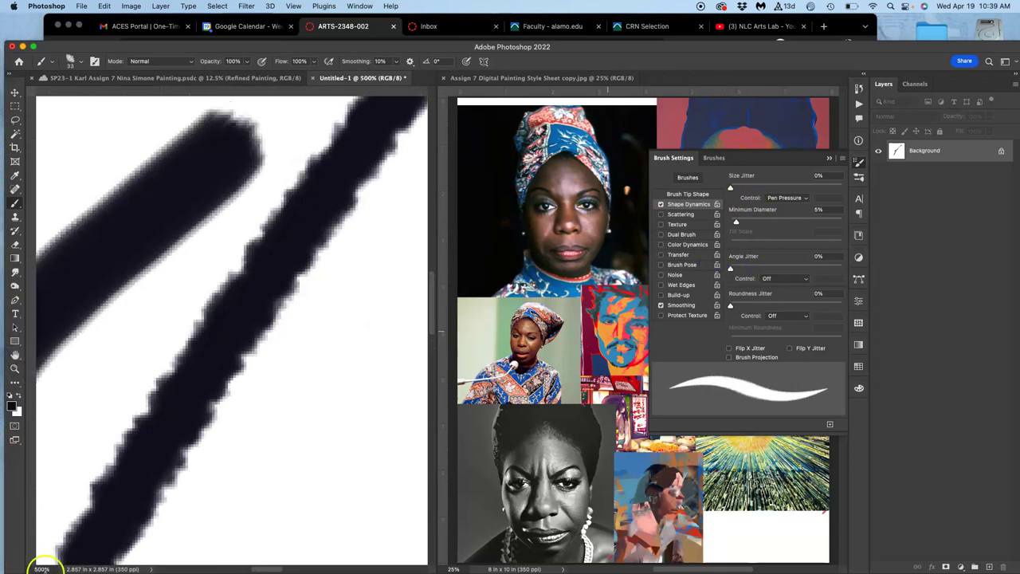
pyautogui.press('super+z')
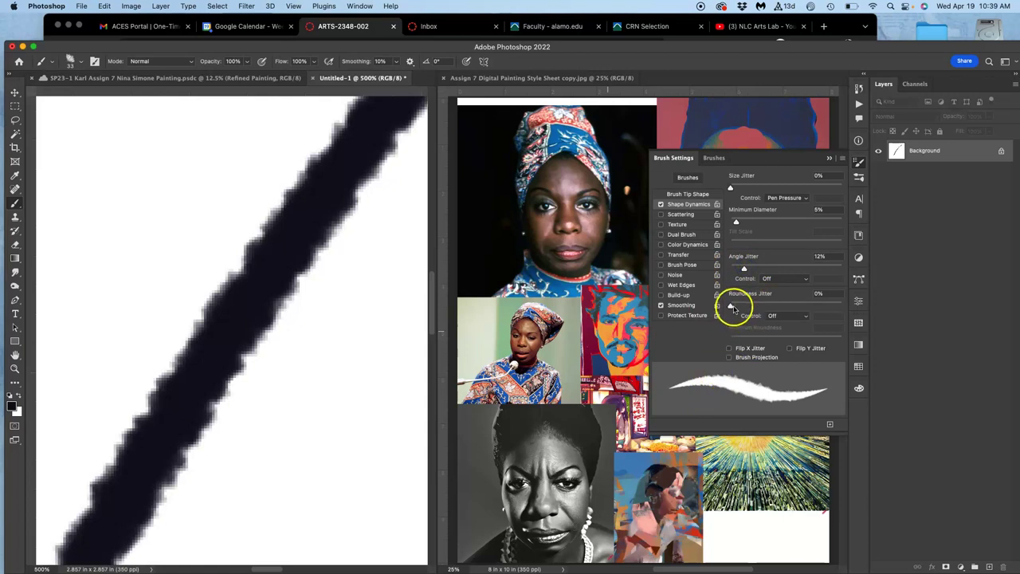
pyautogui.moveTo(730, 305); pyautogui.dragTo(735, 305)
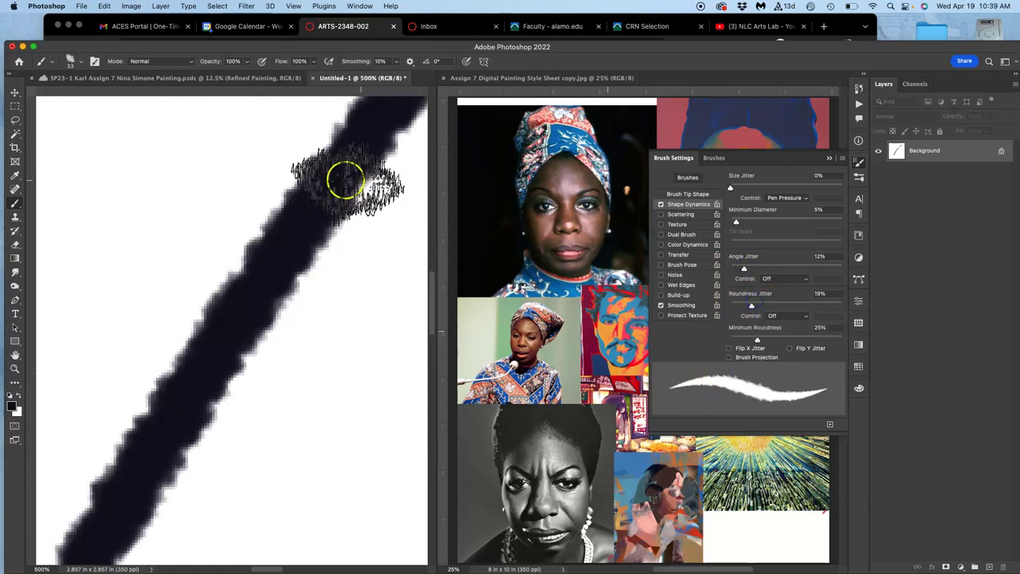
pyautogui.moveTo(251, 130)
pyautogui.mouseDown()
pyautogui.moveTo(116, 284)
pyautogui.moveTo(64, 363)
pyautogui.mouseUp()
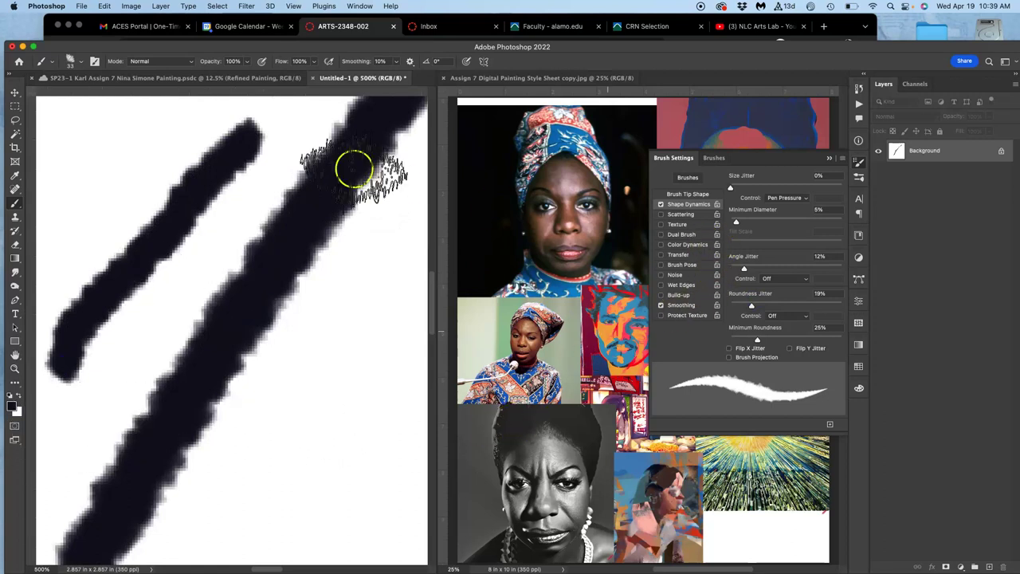
# Lower brush opacity to 73% and paint semi-transparent grey test strokes on the left.
pyautogui.click(247, 62)
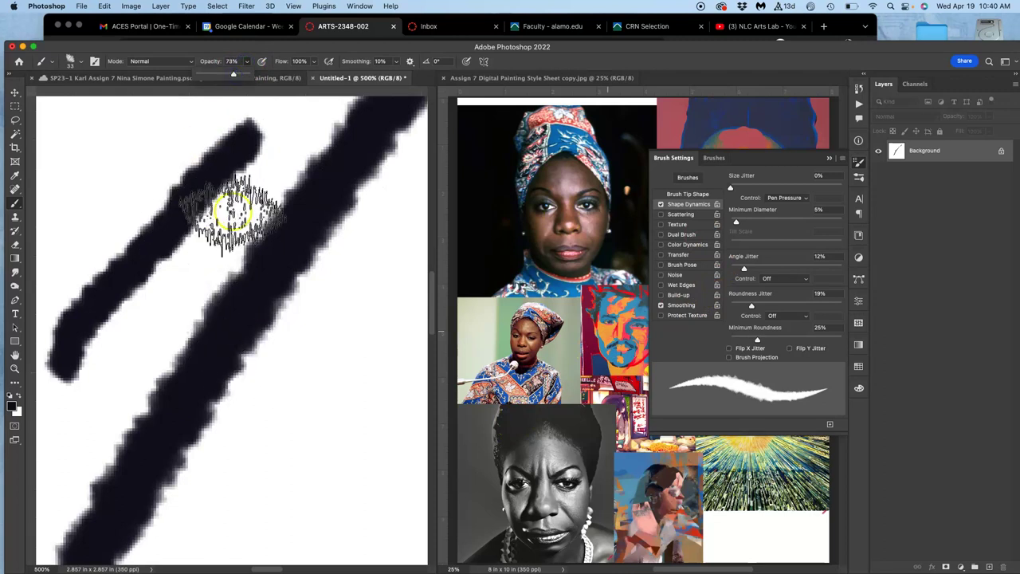
pyautogui.moveTo(185, 164)
pyautogui.mouseDown()
pyautogui.moveTo(127, 165)
pyautogui.moveTo(88, 223)
pyautogui.moveTo(191, 137)
pyautogui.moveTo(67, 259)
pyautogui.moveTo(71, 223)
pyautogui.moveTo(106, 189)
pyautogui.moveTo(135, 233)
pyautogui.moveTo(36, 455)
pyautogui.moveTo(70, 471)
pyautogui.moveTo(158, 410)
pyautogui.moveTo(142, 461)
pyautogui.mouseUp()
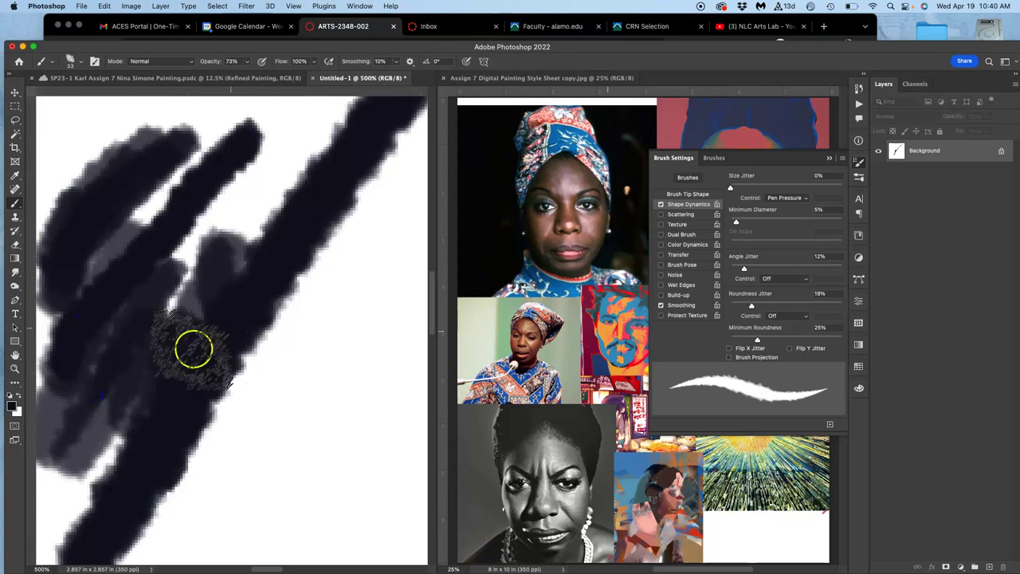
pyautogui.scroll(-5, 307, 405)
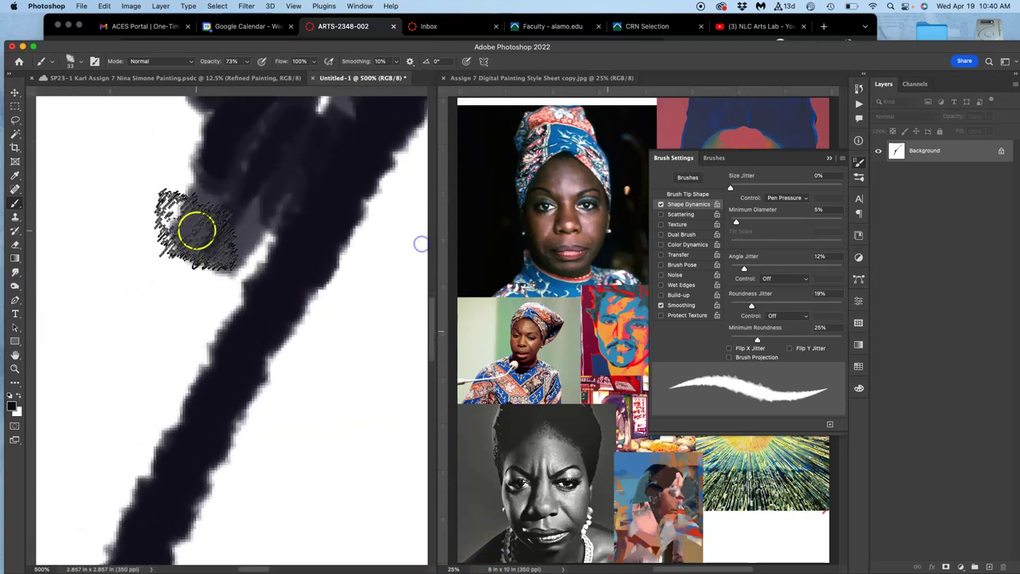
pyautogui.moveTo(168, 193)
pyautogui.mouseDown()
pyautogui.moveTo(88, 346)
pyautogui.moveTo(86, 369)
pyautogui.moveTo(106, 300)
pyautogui.moveTo(124, 398)
pyautogui.moveTo(97, 314)
pyautogui.moveTo(67, 307)
pyautogui.moveTo(119, 558)
pyautogui.mouseUp()
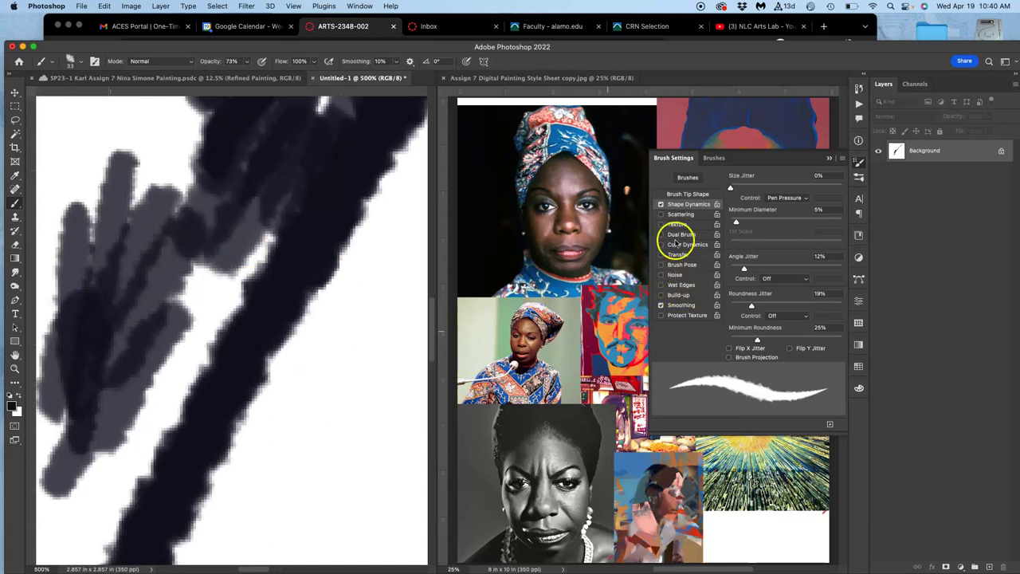
# Enable Texture at 31% depth with Invert unchecked, test with dark strokes, then check Dual Brush.
pyautogui.click(677, 226)
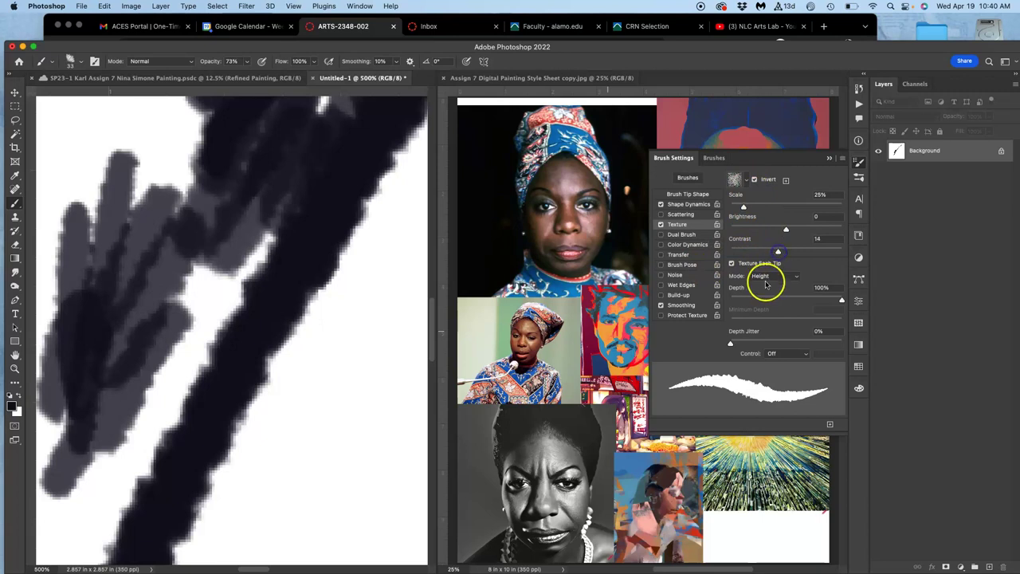
pyautogui.moveTo(791, 303); pyautogui.dragTo(756, 305)
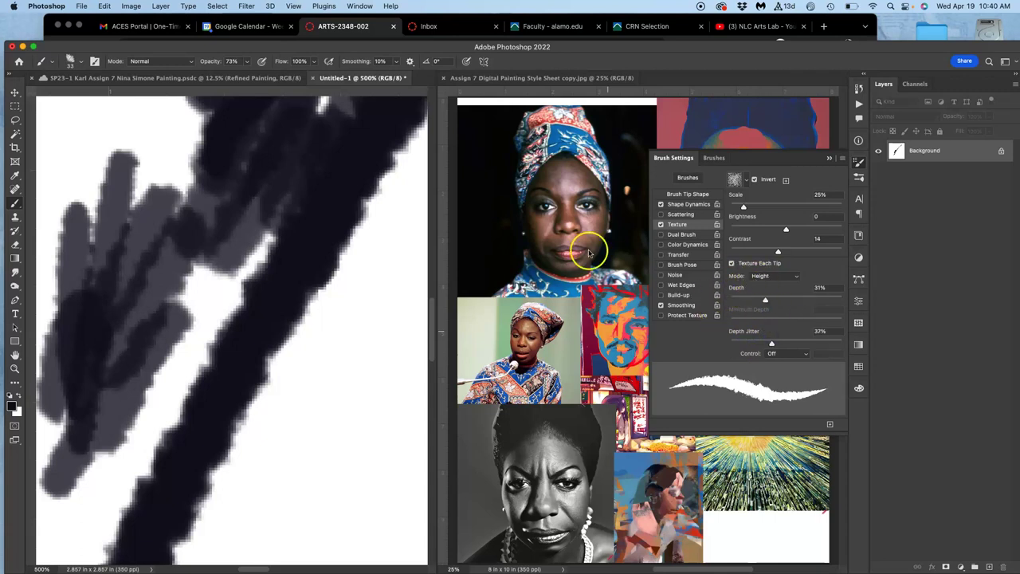
pyautogui.moveTo(360, 341)
pyautogui.mouseDown()
pyautogui.moveTo(298, 434)
pyautogui.moveTo(343, 412)
pyautogui.moveTo(306, 503)
pyautogui.moveTo(281, 531)
pyautogui.moveTo(412, 290)
pyautogui.moveTo(261, 481)
pyautogui.moveTo(327, 481)
pyautogui.moveTo(380, 430)
pyautogui.moveTo(362, 536)
pyautogui.mouseUp()
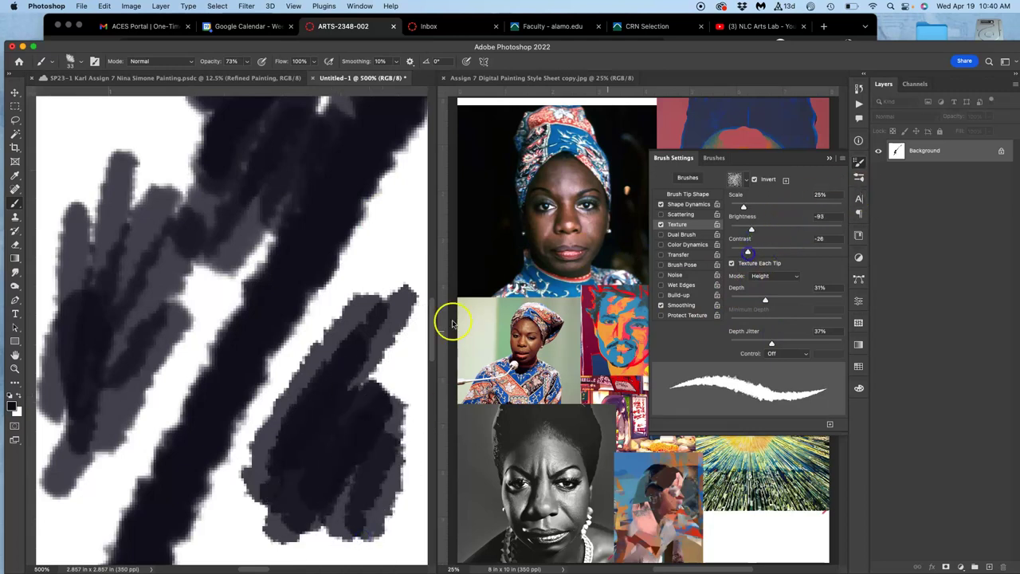
pyautogui.moveTo(403, 314)
pyautogui.mouseDown()
pyautogui.moveTo(381, 260)
pyautogui.moveTo(354, 328)
pyautogui.moveTo(395, 232)
pyautogui.moveTo(387, 389)
pyautogui.moveTo(407, 412)
pyautogui.moveTo(367, 461)
pyautogui.moveTo(294, 473)
pyautogui.moveTo(271, 518)
pyautogui.mouseUp()
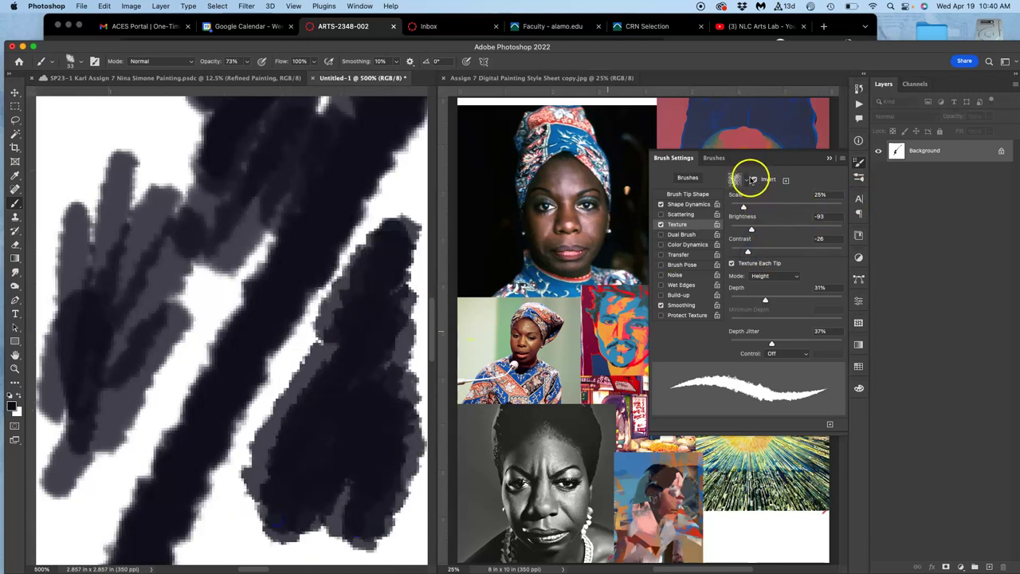
pyautogui.click(756, 180)
pyautogui.moveTo(160, 199)
pyautogui.mouseDown()
pyautogui.moveTo(137, 170)
pyautogui.moveTo(127, 227)
pyautogui.moveTo(110, 141)
pyautogui.moveTo(169, 356)
pyautogui.moveTo(155, 455)
pyautogui.moveTo(188, 318)
pyautogui.moveTo(295, 391)
pyautogui.moveTo(319, 250)
pyautogui.moveTo(409, 136)
pyautogui.moveTo(420, 513)
pyautogui.mouseUp()
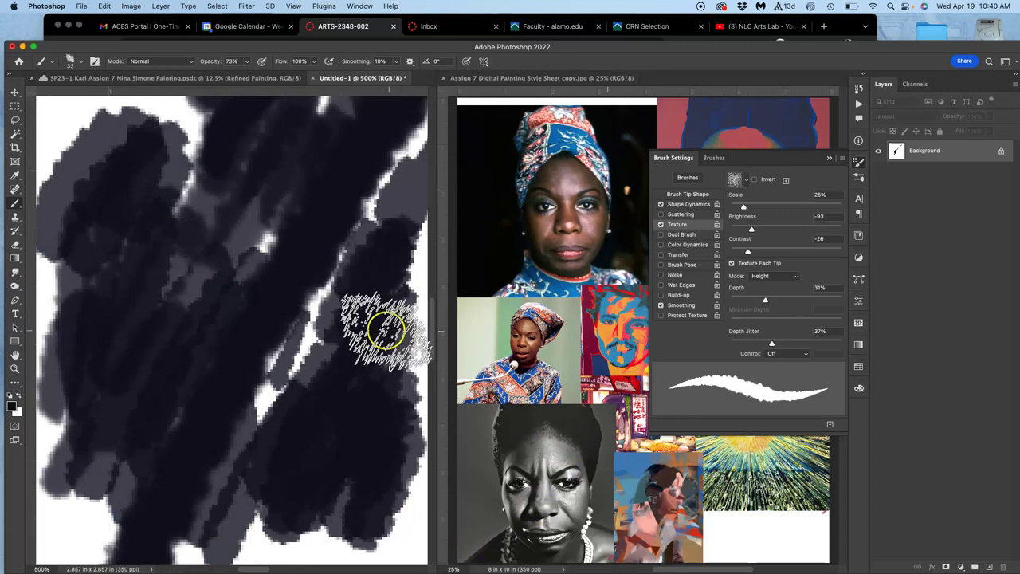
pyautogui.moveTo(358, 317)
pyautogui.mouseDown()
pyautogui.moveTo(353, 280)
pyautogui.moveTo(337, 296)
pyautogui.mouseUp()
pyautogui.press('super+minus')
pyautogui.press('super+minus')
pyautogui.press('super+minus')
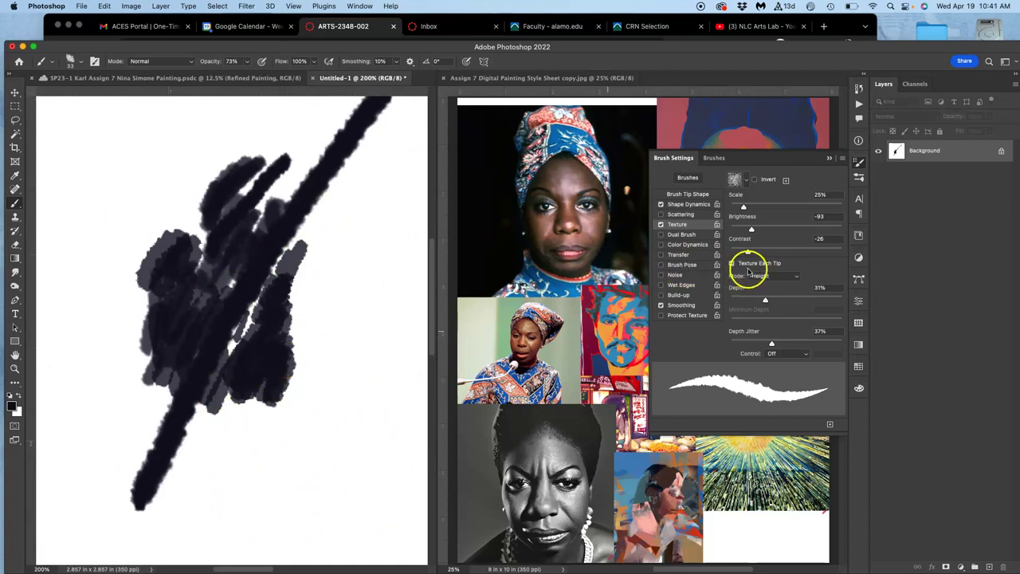
pyautogui.click(661, 235)
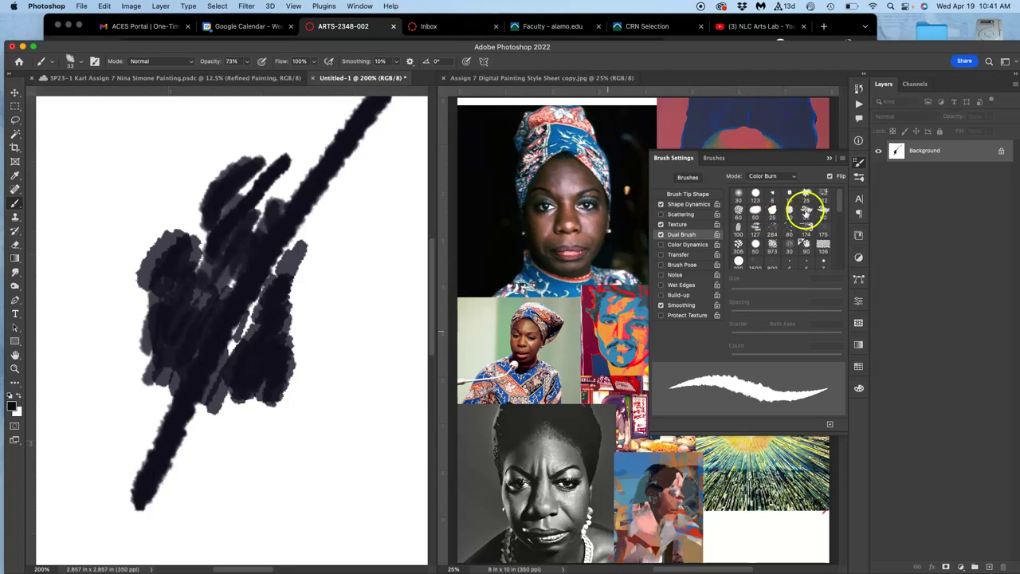
# Turn off Dual Brush and Color Dynamics, then paint a grey test scribble.
pyautogui.click(661, 235)
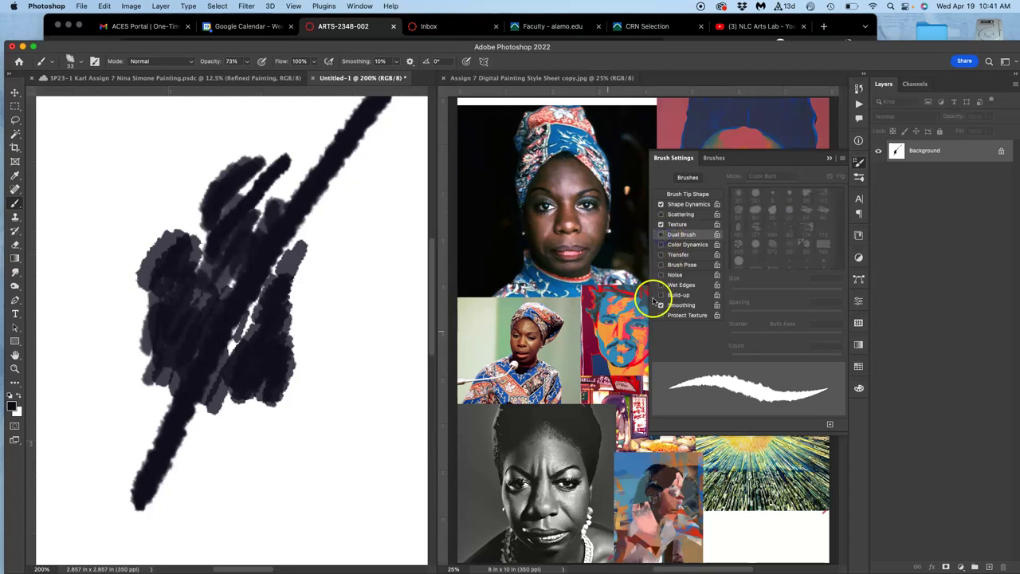
pyautogui.click(677, 245)
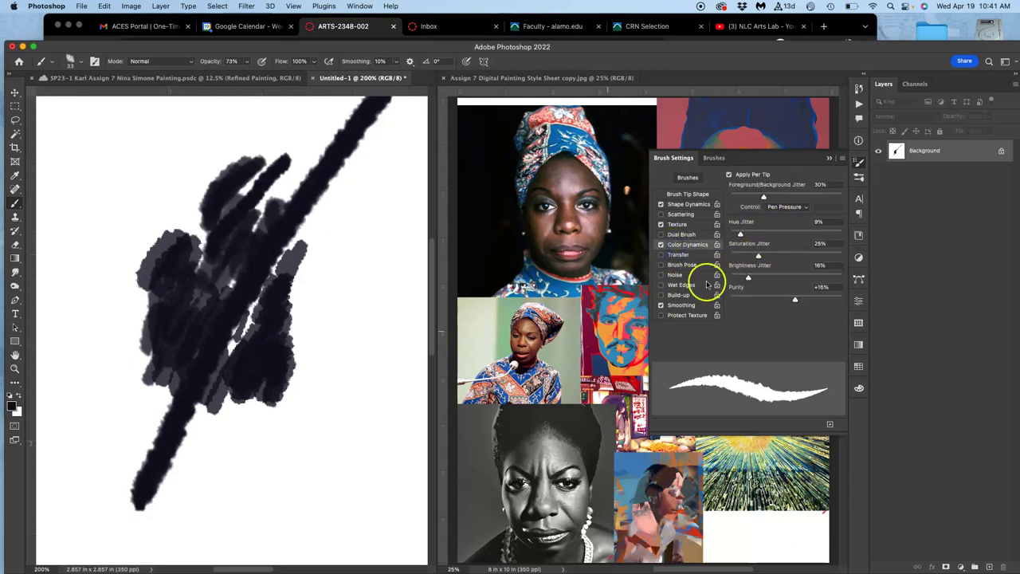
pyautogui.click(661, 244)
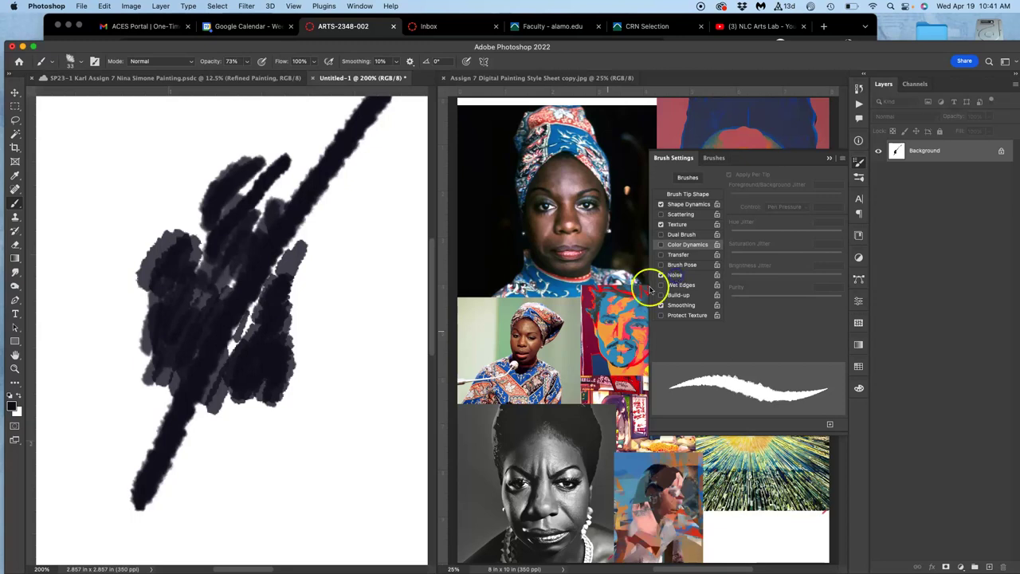
pyautogui.moveTo(372, 256)
pyautogui.mouseDown()
pyautogui.moveTo(337, 301)
pyautogui.moveTo(303, 410)
pyautogui.moveTo(337, 285)
pyautogui.moveTo(318, 287)
pyautogui.moveTo(289, 374)
pyautogui.moveTo(378, 263)
pyautogui.mouseUp()
# Try Wet Edges with a grey scribble, switch it back off, and reselect Shape Dynamics with more test strokes.
pyautogui.click(661, 274)
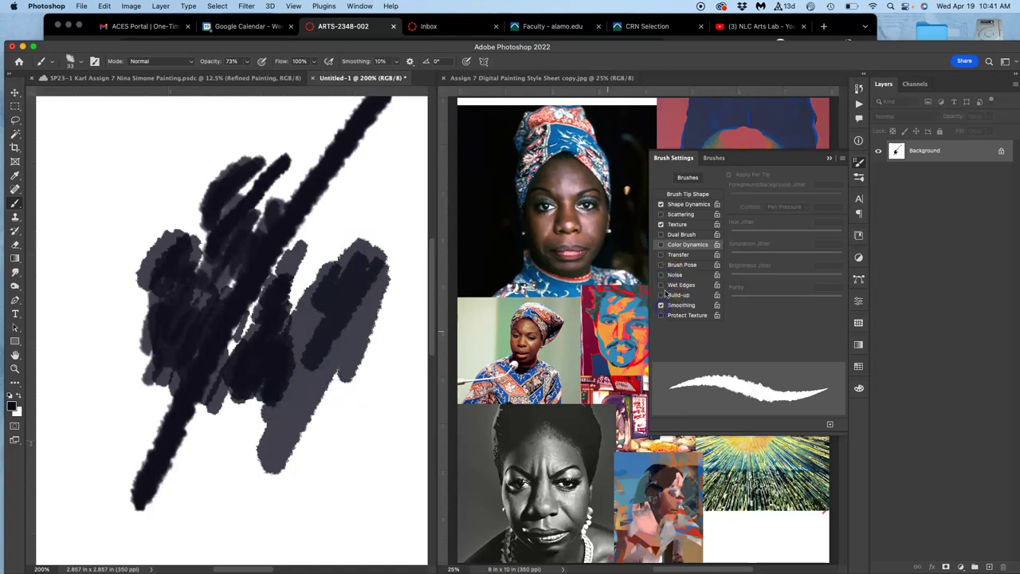
pyautogui.click(661, 285)
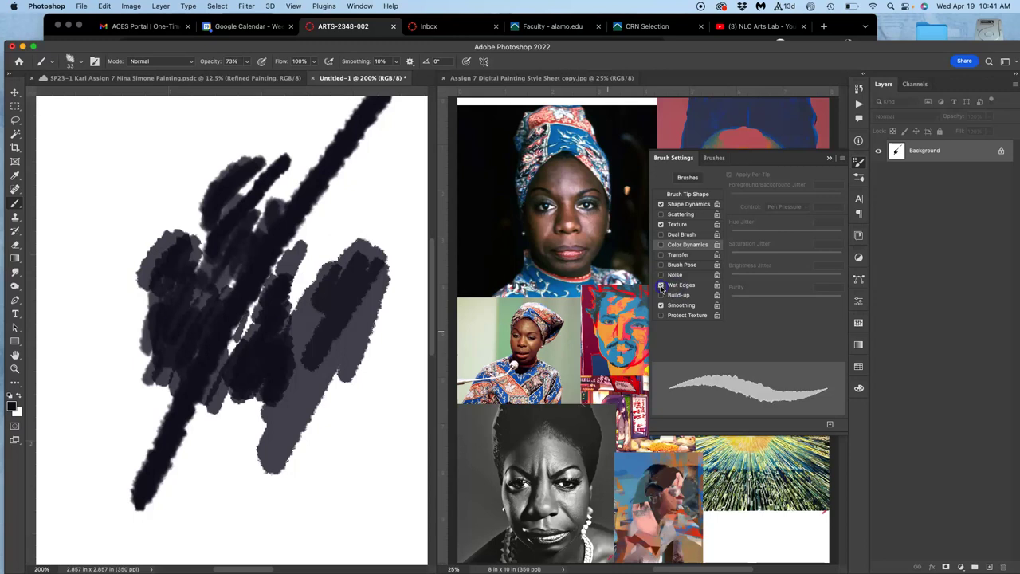
pyautogui.moveTo(420, 180)
pyautogui.mouseDown()
pyautogui.moveTo(349, 216)
pyautogui.moveTo(337, 237)
pyautogui.moveTo(378, 164)
pyautogui.moveTo(369, 165)
pyautogui.moveTo(337, 289)
pyautogui.moveTo(355, 327)
pyautogui.moveTo(255, 302)
pyautogui.moveTo(342, 175)
pyautogui.moveTo(316, 212)
pyautogui.moveTo(220, 230)
pyautogui.moveTo(114, 291)
pyautogui.moveTo(164, 184)
pyautogui.moveTo(114, 204)
pyautogui.moveTo(100, 436)
pyautogui.moveTo(133, 334)
pyautogui.moveTo(121, 464)
pyautogui.mouseUp()
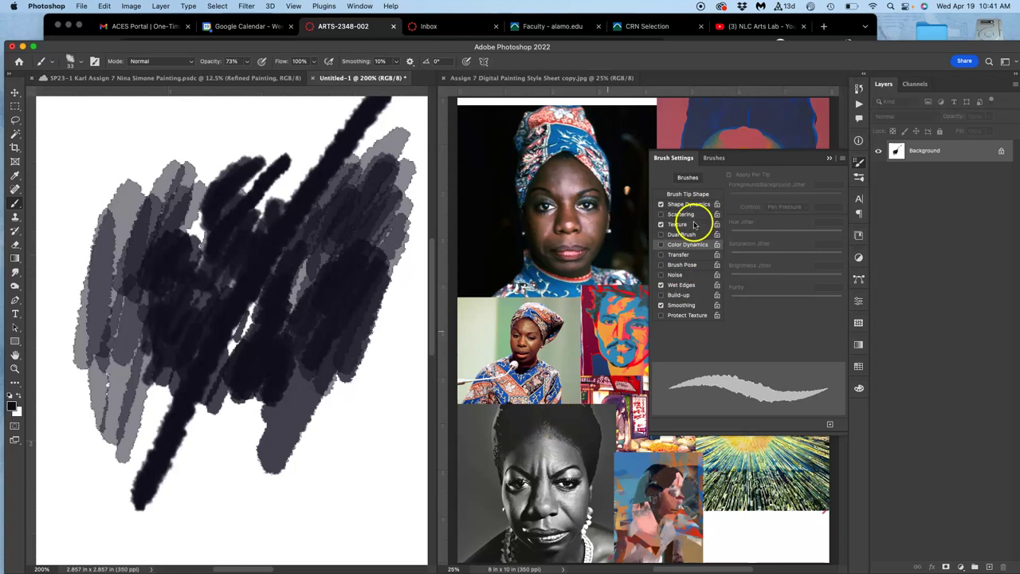
pyautogui.click(660, 286)
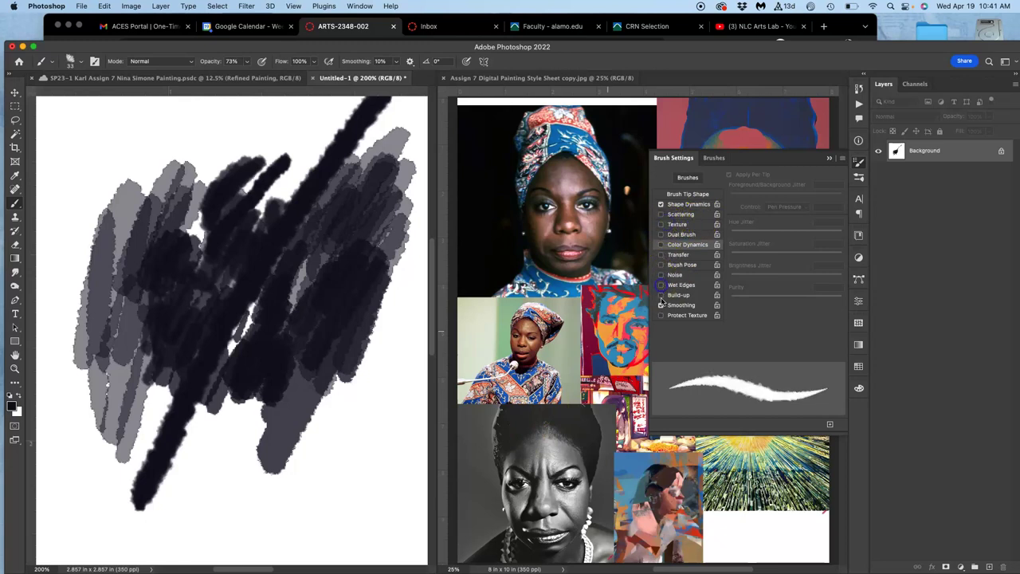
pyautogui.click(685, 204)
pyautogui.moveTo(234, 127)
pyautogui.mouseDown()
pyautogui.moveTo(78, 216)
pyautogui.moveTo(70, 257)
pyautogui.moveTo(89, 264)
pyautogui.moveTo(63, 315)
pyautogui.moveTo(105, 141)
pyautogui.moveTo(92, 143)
pyautogui.moveTo(53, 227)
pyautogui.moveTo(120, 126)
pyautogui.moveTo(95, 171)
pyautogui.moveTo(155, 118)
pyautogui.moveTo(255, 118)
pyautogui.moveTo(283, 162)
pyautogui.mouseUp()
pyautogui.moveTo(257, 453)
pyautogui.mouseDown()
pyautogui.moveTo(266, 467)
pyautogui.moveTo(256, 466)
pyautogui.mouseUp()
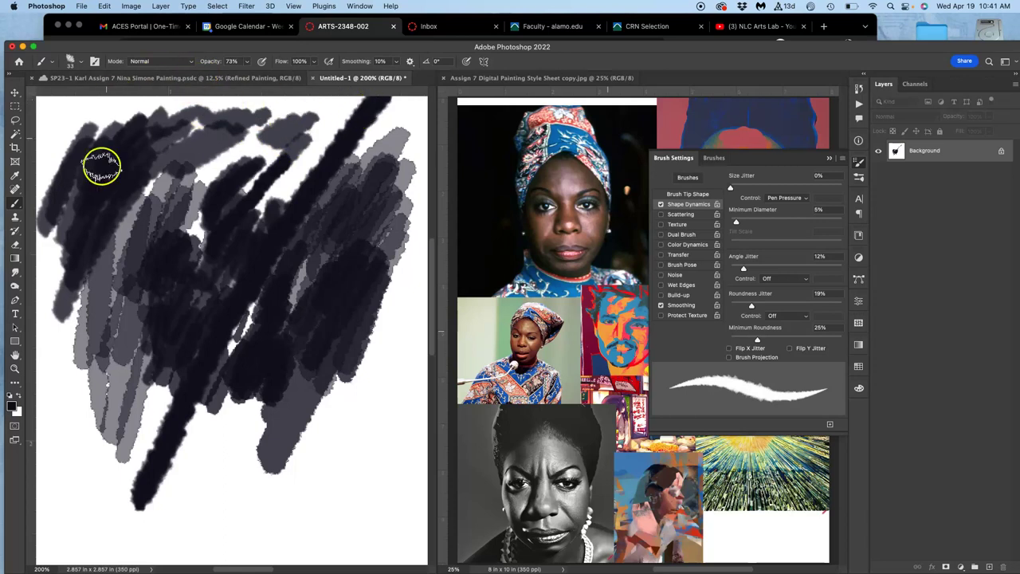
# Hatch dense dark diagonal strokes across the upper-left, centre and lower areas of the zoomed-out sheet.
pyautogui.press('super+minus')
pyautogui.press('super+minus')
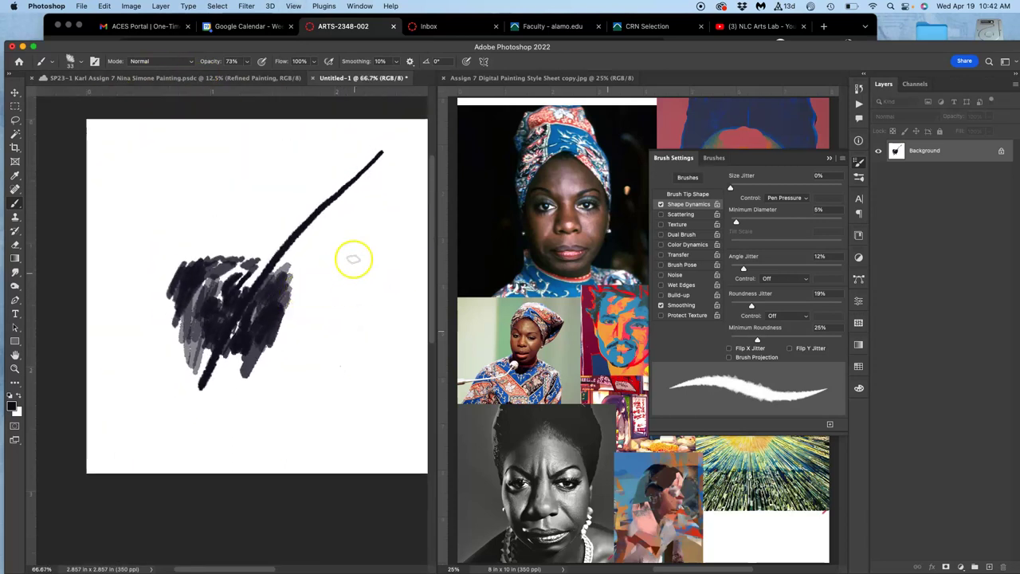
pyautogui.moveTo(271, 215)
pyautogui.mouseDown()
pyautogui.moveTo(312, 173)
pyautogui.moveTo(258, 200)
pyautogui.moveTo(152, 303)
pyautogui.moveTo(194, 170)
pyautogui.moveTo(221, 143)
pyautogui.moveTo(129, 285)
pyautogui.moveTo(192, 230)
pyautogui.moveTo(137, 260)
pyautogui.moveTo(148, 136)
pyautogui.moveTo(188, 165)
pyautogui.moveTo(133, 273)
pyautogui.moveTo(298, 164)
pyautogui.moveTo(350, 207)
pyautogui.moveTo(342, 243)
pyautogui.moveTo(240, 417)
pyautogui.moveTo(312, 342)
pyautogui.moveTo(283, 421)
pyautogui.moveTo(384, 319)
pyautogui.moveTo(337, 425)
pyautogui.moveTo(237, 373)
pyautogui.moveTo(175, 389)
pyautogui.moveTo(189, 244)
pyautogui.moveTo(119, 264)
pyautogui.moveTo(98, 185)
pyautogui.mouseUp()
pyautogui.moveTo(133, 136)
pyautogui.mouseDown()
pyautogui.moveTo(104, 235)
pyautogui.moveTo(166, 233)
pyautogui.mouseUp()
pyautogui.moveTo(277, 177)
pyautogui.mouseDown()
pyautogui.moveTo(234, 284)
pyautogui.moveTo(243, 300)
pyautogui.moveTo(275, 308)
pyautogui.moveTo(343, 194)
pyautogui.moveTo(295, 326)
pyautogui.moveTo(394, 263)
pyautogui.moveTo(323, 358)
pyautogui.moveTo(335, 376)
pyautogui.moveTo(373, 350)
pyautogui.moveTo(344, 427)
pyautogui.moveTo(363, 420)
pyautogui.moveTo(391, 442)
pyautogui.moveTo(401, 426)
pyautogui.moveTo(356, 444)
pyautogui.moveTo(302, 442)
pyautogui.moveTo(285, 428)
pyautogui.moveTo(288, 372)
pyautogui.moveTo(229, 400)
pyautogui.moveTo(153, 407)
pyautogui.moveTo(171, 343)
pyautogui.moveTo(136, 357)
pyautogui.moveTo(116, 382)
pyautogui.moveTo(180, 277)
pyautogui.moveTo(151, 383)
pyautogui.moveTo(241, 336)
pyautogui.moveTo(190, 412)
pyautogui.moveTo(212, 410)
pyautogui.moveTo(226, 425)
pyautogui.moveTo(324, 318)
pyautogui.moveTo(337, 289)
pyautogui.moveTo(270, 315)
pyautogui.moveTo(187, 261)
pyautogui.moveTo(209, 211)
pyautogui.moveTo(215, 280)
pyautogui.moveTo(319, 292)
pyautogui.moveTo(344, 310)
pyautogui.moveTo(344, 330)
pyautogui.moveTo(382, 256)
pyautogui.moveTo(323, 304)
pyautogui.moveTo(208, 208)
pyautogui.moveTo(210, 181)
pyautogui.moveTo(178, 184)
pyautogui.mouseUp()
pyautogui.click(102, 277)
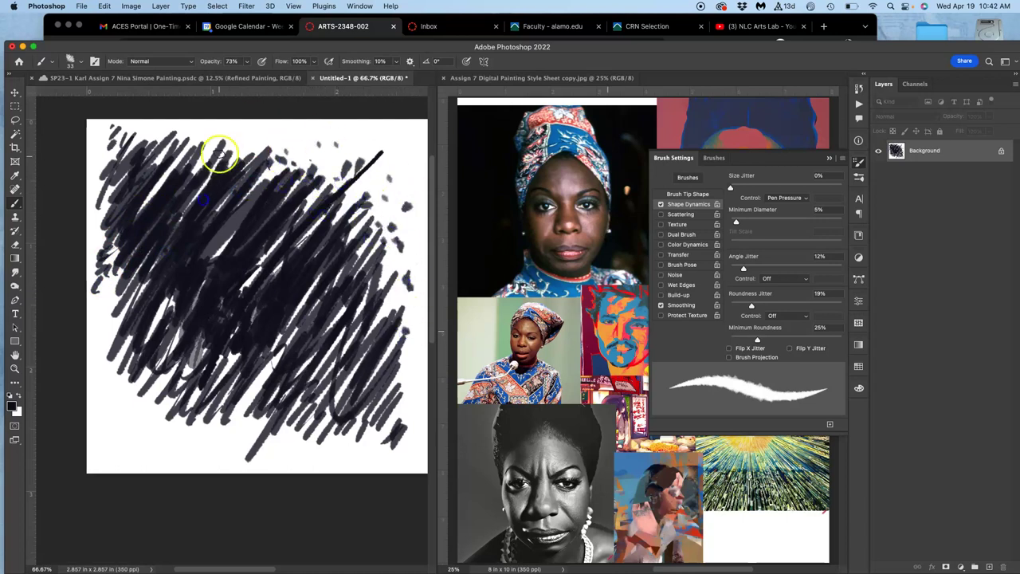
pyautogui.moveTo(150, 386)
pyautogui.mouseDown()
pyautogui.moveTo(225, 415)
pyautogui.moveTo(273, 348)
pyautogui.moveTo(230, 402)
pyautogui.moveTo(163, 401)
pyautogui.moveTo(175, 255)
pyautogui.moveTo(99, 309)
pyautogui.moveTo(101, 198)
pyautogui.mouseUp()
pyautogui.moveTo(292, 361); pyautogui.dragTo(260, 409)
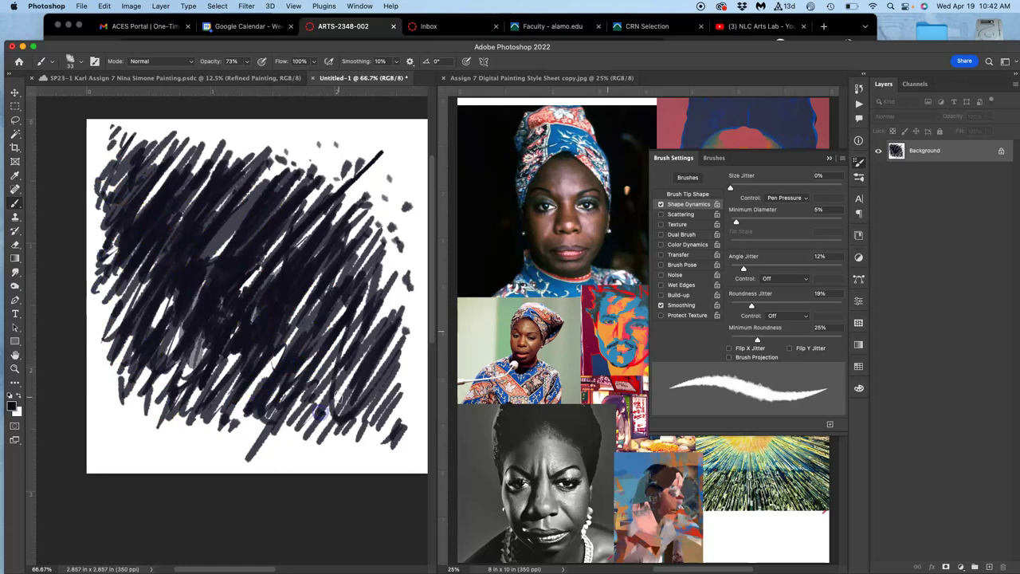
# Save the scribble sheet as the SP23-1 wet brush preset and fill the canvas white.
pyautogui.click(104, 6)
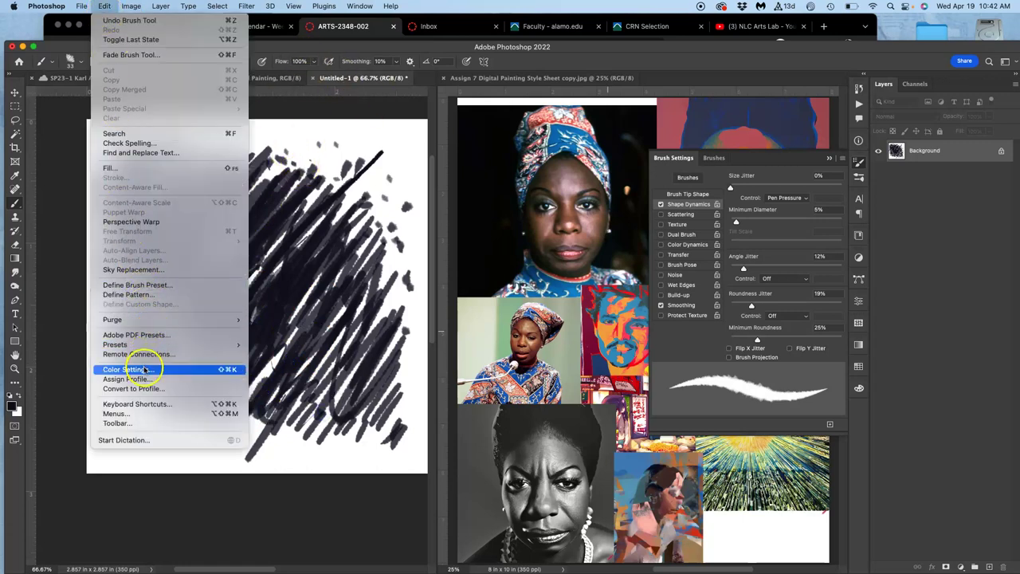
pyautogui.click(137, 286)
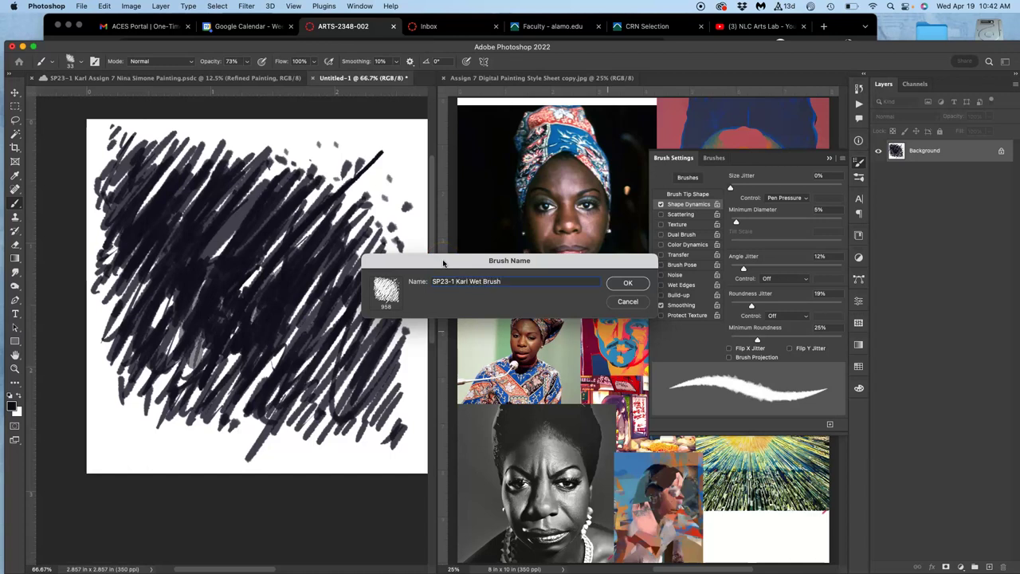
pyautogui.click(627, 283)
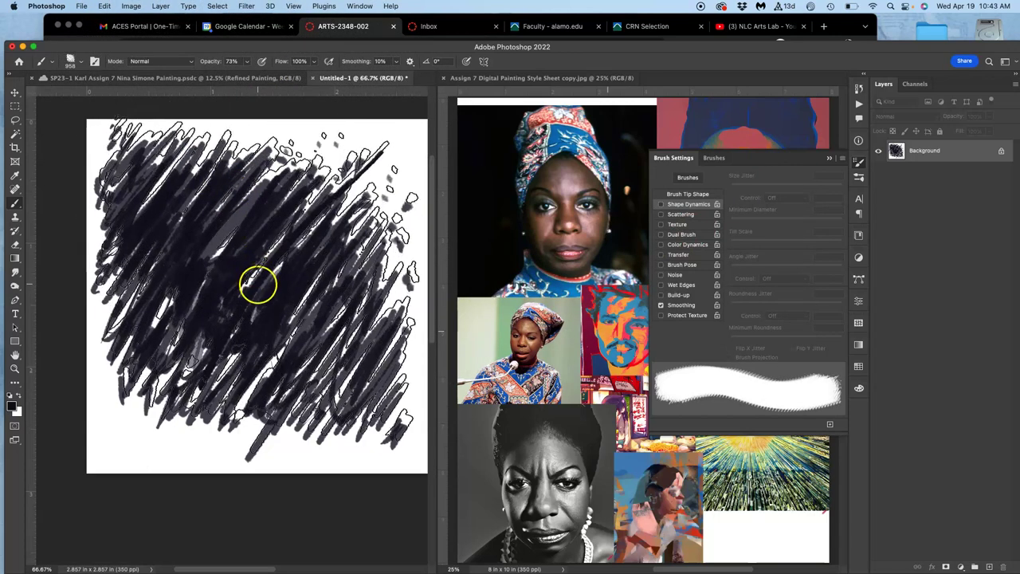
pyautogui.hotkey('shift', 'BackSpace')
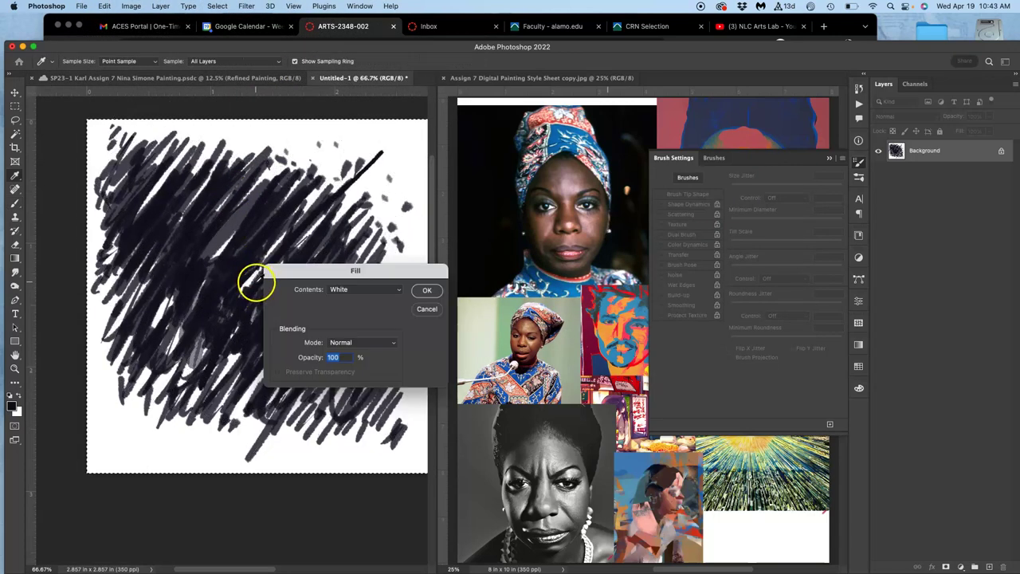
pyautogui.click(425, 290)
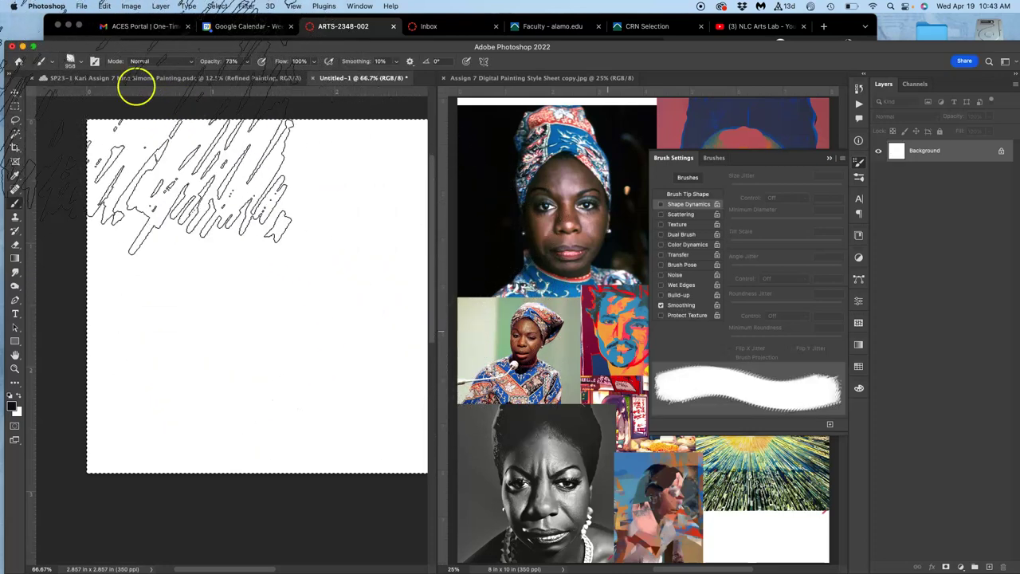
# Shrink the new brush from 958 to 95 px, paint two test strokes, then delete them.
pyautogui.click(70, 60)
pyautogui.moveTo(104, 93); pyautogui.dragTo(95, 94)
pyautogui.moveTo(328, 164)
pyautogui.mouseDown()
pyautogui.moveTo(200, 342)
pyautogui.moveTo(191, 381)
pyautogui.mouseUp()
pyautogui.moveTo(359, 201)
pyautogui.mouseDown()
pyautogui.moveTo(303, 260)
pyautogui.moveTo(217, 411)
pyautogui.mouseUp()
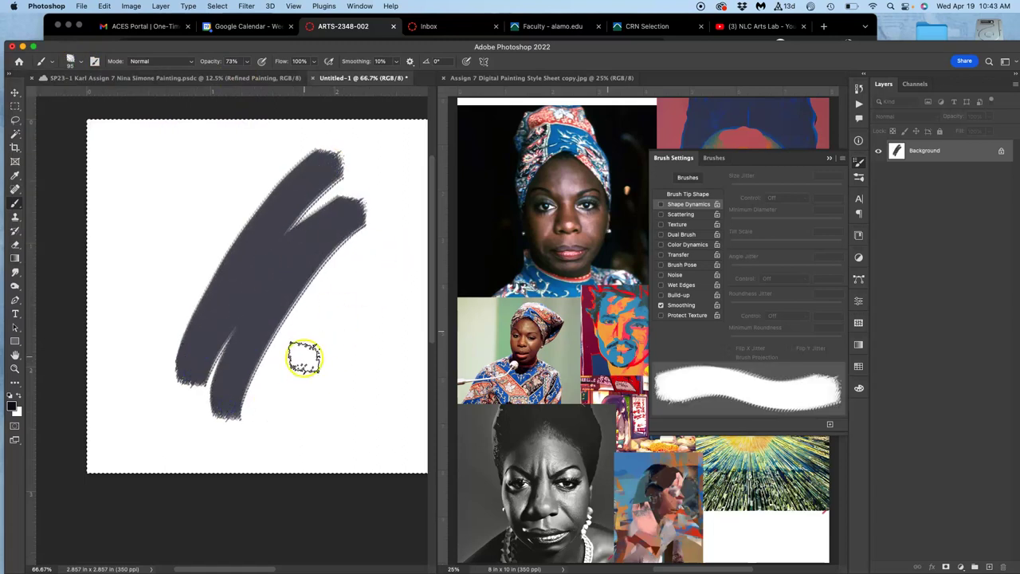
pyautogui.press('Delete')
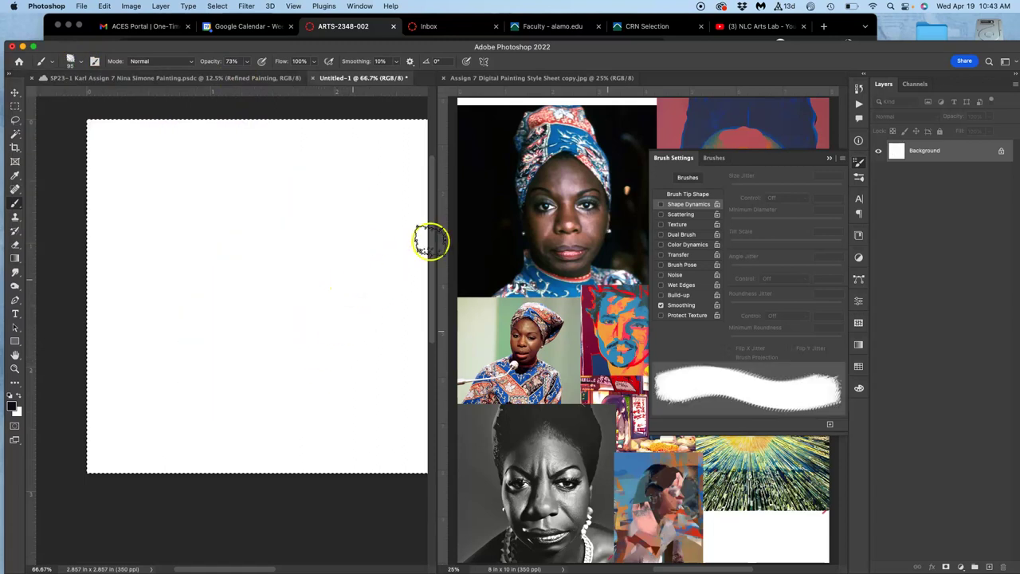
# Set Shape Dynamics to 19% size jitter on Pen Tilt, 4% minimum diameter, about 17% tilt scale, then test-paint.
pyautogui.click(662, 204)
pyautogui.moveTo(757, 189); pyautogui.dragTo(753, 187)
pyautogui.click(781, 199)
pyautogui.click(781, 229)
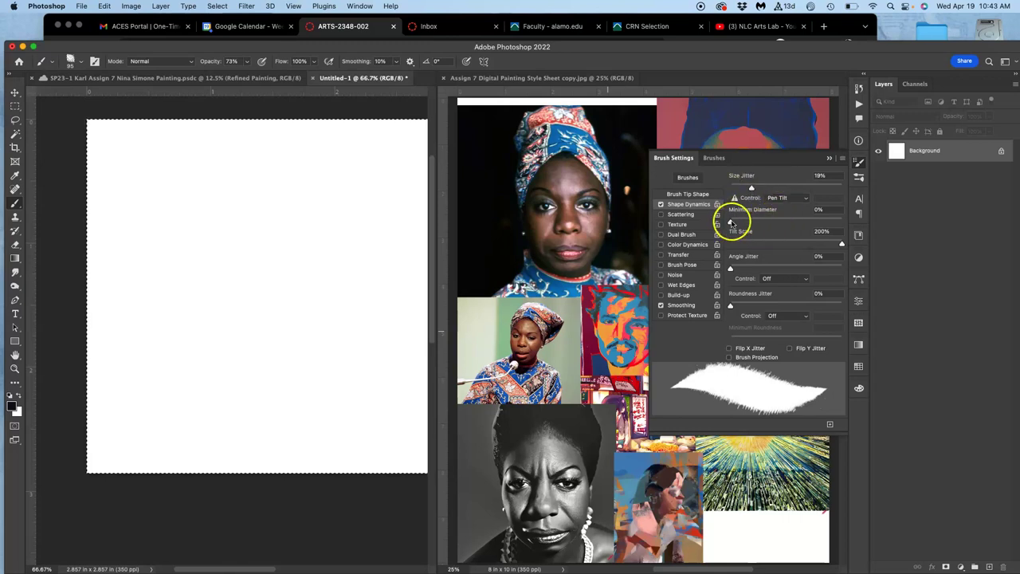
pyautogui.moveTo(731, 223); pyautogui.dragTo(734, 223)
pyautogui.moveTo(841, 246)
pyautogui.mouseDown()
pyautogui.moveTo(734, 247)
pyautogui.moveTo(744, 270)
pyautogui.mouseUp()
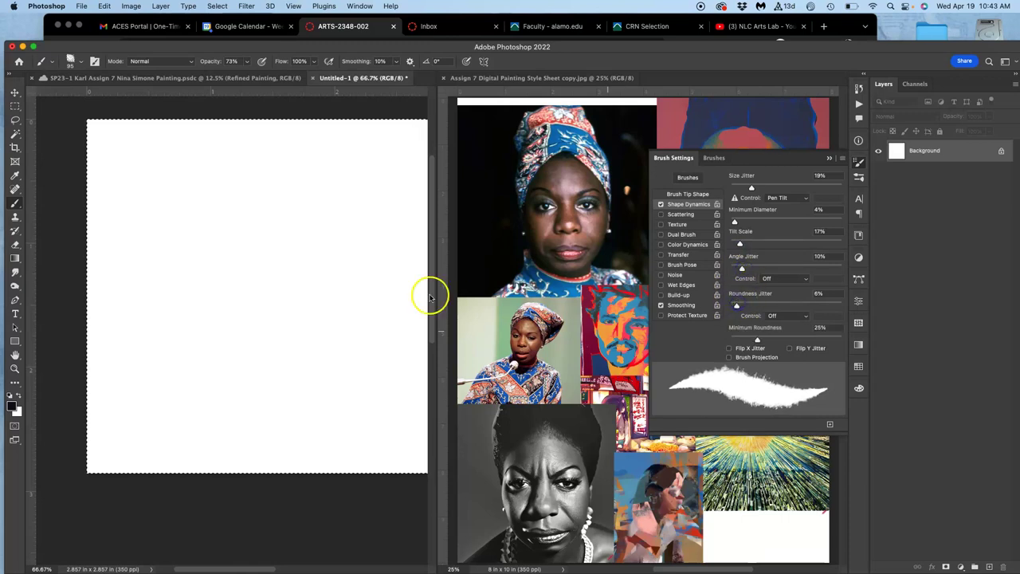
pyautogui.moveTo(251, 195)
pyautogui.mouseDown()
pyautogui.moveTo(233, 218)
pyautogui.moveTo(222, 273)
pyautogui.moveTo(242, 309)
pyautogui.moveTo(344, 231)
pyautogui.moveTo(362, 247)
pyautogui.moveTo(245, 391)
pyautogui.moveTo(219, 389)
pyautogui.moveTo(235, 247)
pyautogui.moveTo(210, 282)
pyautogui.moveTo(285, 243)
pyautogui.moveTo(344, 182)
pyautogui.moveTo(358, 218)
pyautogui.moveTo(321, 362)
pyautogui.mouseUp()
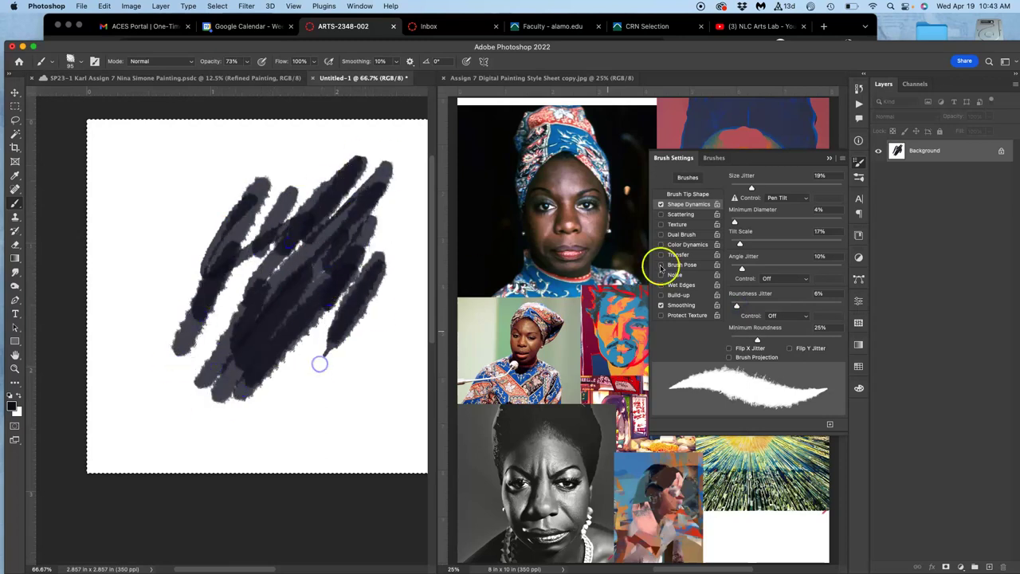
# Enable brush Texture and paint test strokes on the canvas's right side.
pyautogui.click(661, 224)
pyautogui.moveTo(375, 228)
pyautogui.mouseDown()
pyautogui.moveTo(349, 326)
pyautogui.moveTo(363, 375)
pyautogui.mouseUp()
pyautogui.moveTo(329, 413)
pyautogui.mouseDown()
pyautogui.moveTo(351, 360)
pyautogui.moveTo(392, 312)
pyautogui.mouseUp()
# Apply the second Water texture pattern, scribble with it, then switch Texture off.
pyautogui.click(679, 225)
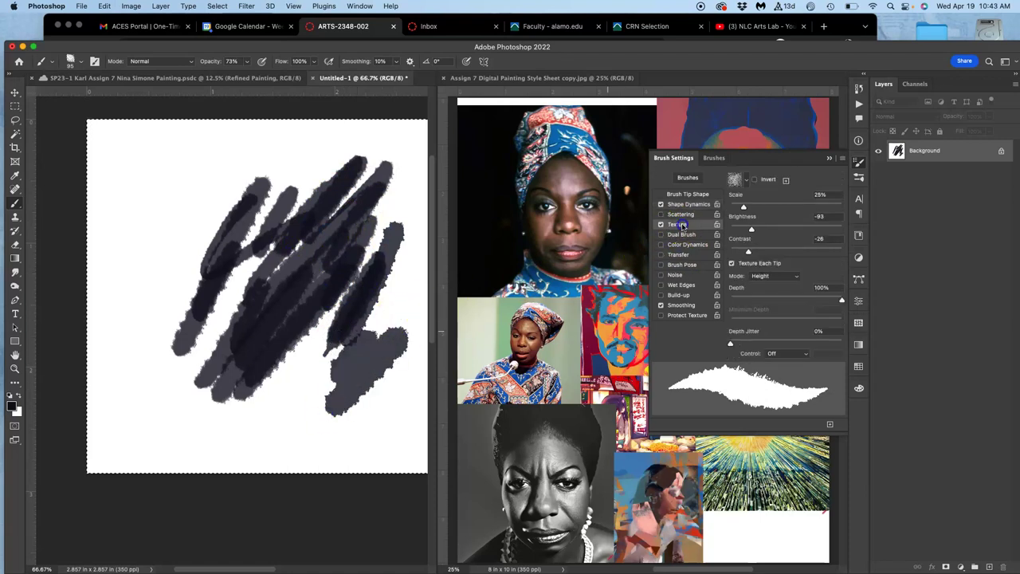
pyautogui.click(739, 180)
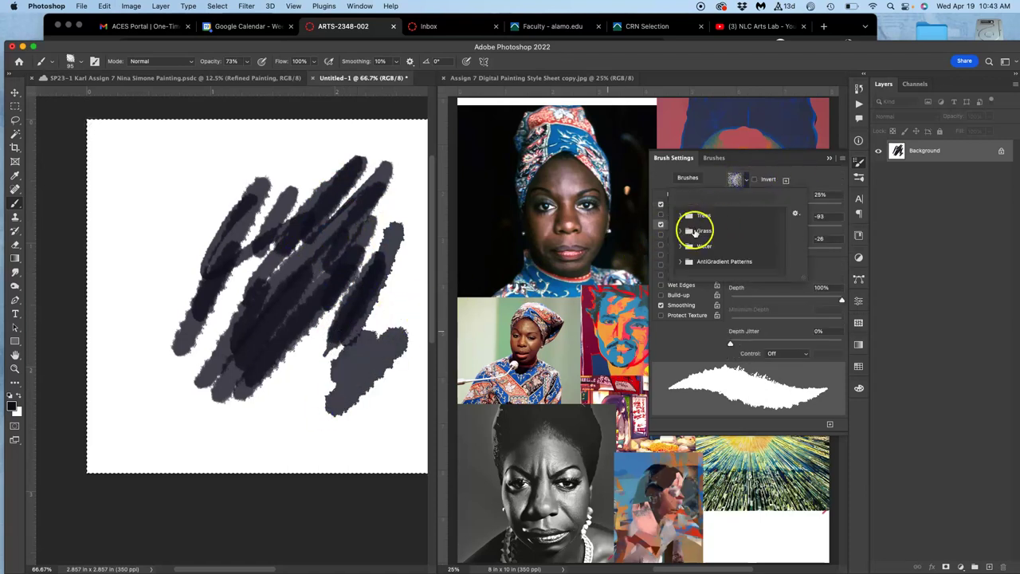
pyautogui.click(680, 246)
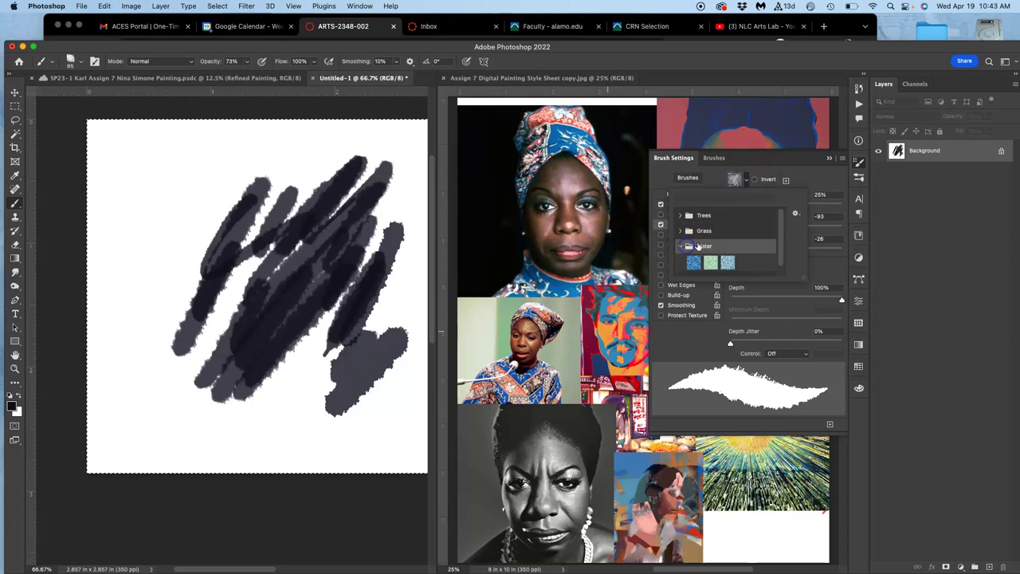
pyautogui.click(709, 263)
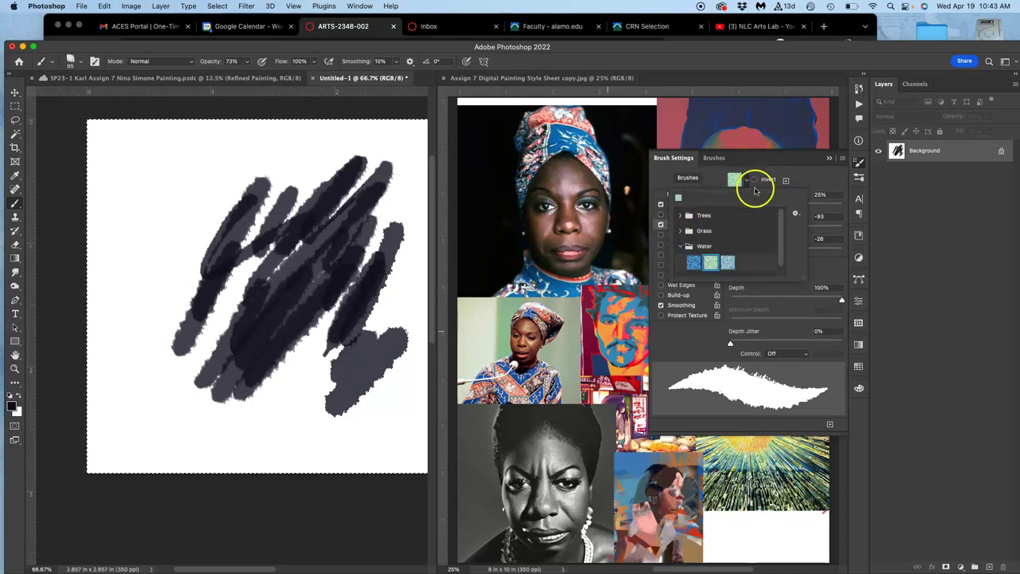
pyautogui.moveTo(426, 237)
pyautogui.mouseDown()
pyautogui.moveTo(374, 239)
pyautogui.moveTo(351, 271)
pyautogui.moveTo(372, 283)
pyautogui.mouseUp()
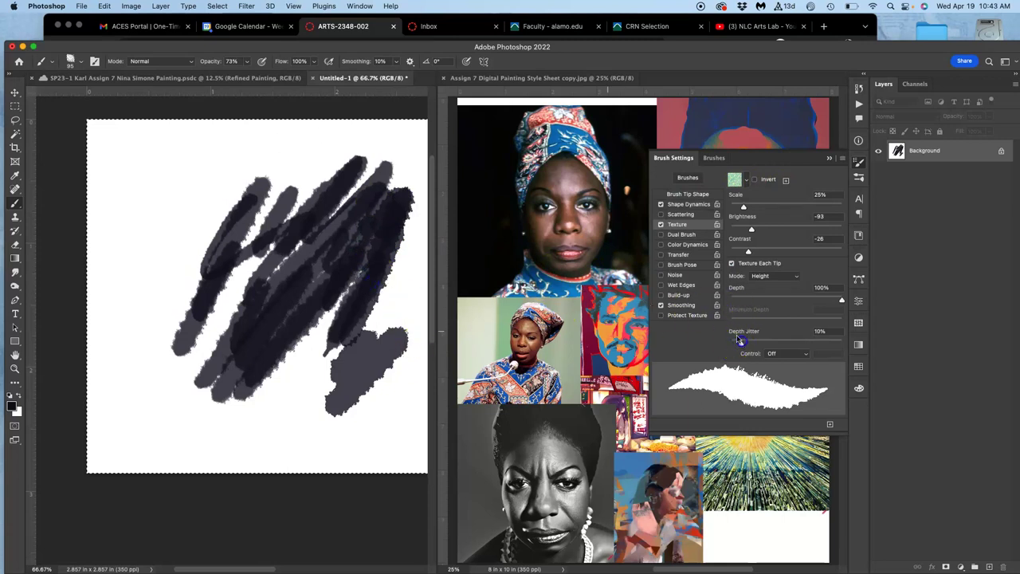
pyautogui.click(663, 225)
pyautogui.click(662, 225)
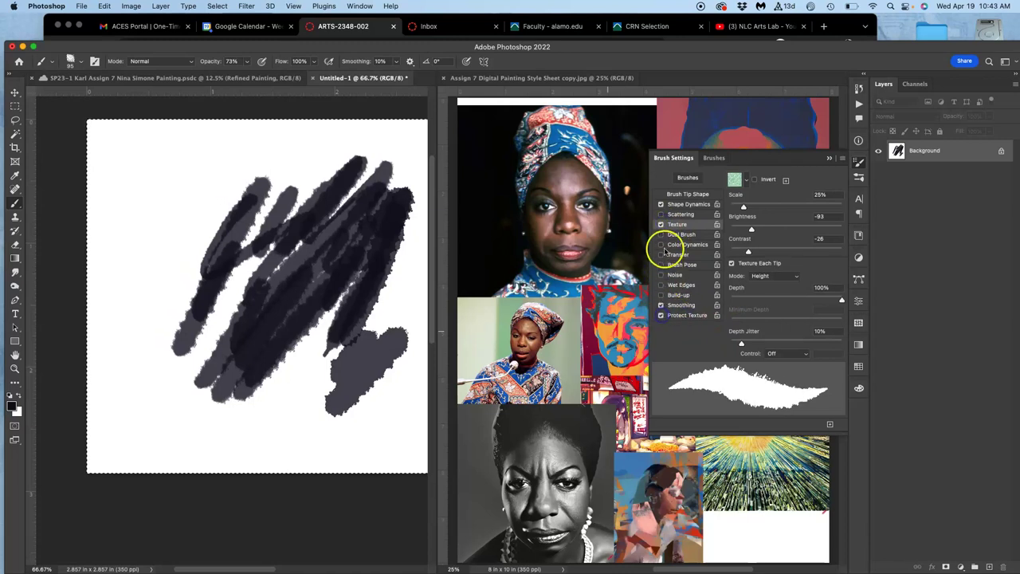
pyautogui.click(661, 225)
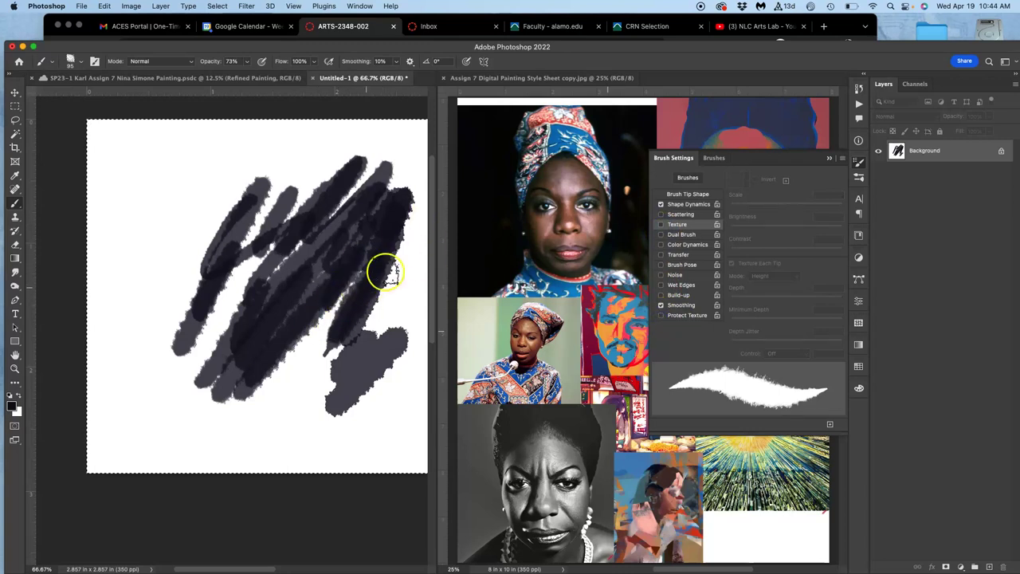
# Paint pink and light grey strokes over the dark scribble, sampling orange and light pink.
pyautogui.moveTo(363, 235)
pyautogui.mouseDown()
pyautogui.moveTo(330, 274)
pyautogui.moveTo(393, 236)
pyautogui.moveTo(330, 378)
pyautogui.moveTo(311, 346)
pyautogui.moveTo(335, 330)
pyautogui.moveTo(273, 408)
pyautogui.moveTo(324, 336)
pyautogui.moveTo(318, 405)
pyautogui.moveTo(327, 288)
pyautogui.moveTo(254, 362)
pyautogui.moveTo(213, 352)
pyautogui.moveTo(269, 338)
pyautogui.moveTo(301, 365)
pyautogui.moveTo(327, 360)
pyautogui.moveTo(279, 408)
pyautogui.moveTo(328, 420)
pyautogui.moveTo(310, 451)
pyautogui.moveTo(331, 438)
pyautogui.mouseUp()
pyautogui.moveTo(359, 356)
pyautogui.mouseDown()
pyautogui.moveTo(346, 399)
pyautogui.moveTo(332, 369)
pyautogui.moveTo(330, 445)
pyautogui.moveTo(302, 433)
pyautogui.mouseUp()
pyautogui.moveTo(351, 368)
pyautogui.mouseDown()
pyautogui.moveTo(297, 406)
pyautogui.moveTo(330, 358)
pyautogui.moveTo(371, 335)
pyautogui.moveTo(356, 272)
pyautogui.moveTo(368, 266)
pyautogui.moveTo(390, 304)
pyautogui.moveTo(370, 283)
pyautogui.moveTo(343, 291)
pyautogui.moveTo(365, 266)
pyautogui.moveTo(339, 266)
pyautogui.moveTo(373, 264)
pyautogui.moveTo(379, 244)
pyautogui.moveTo(386, 304)
pyautogui.moveTo(354, 311)
pyautogui.moveTo(340, 264)
pyautogui.moveTo(311, 302)
pyautogui.moveTo(352, 250)
pyautogui.moveTo(378, 245)
pyautogui.moveTo(380, 212)
pyautogui.moveTo(343, 235)
pyautogui.moveTo(390, 225)
pyautogui.moveTo(366, 294)
pyautogui.moveTo(399, 280)
pyautogui.moveTo(392, 295)
pyautogui.moveTo(322, 291)
pyautogui.moveTo(317, 337)
pyautogui.moveTo(338, 331)
pyautogui.moveTo(316, 272)
pyautogui.moveTo(277, 291)
pyautogui.moveTo(237, 352)
pyautogui.moveTo(229, 294)
pyautogui.moveTo(203, 336)
pyautogui.moveTo(239, 298)
pyautogui.moveTo(244, 269)
pyautogui.moveTo(304, 288)
pyautogui.moveTo(361, 326)
pyautogui.moveTo(361, 317)
pyautogui.moveTo(376, 335)
pyautogui.moveTo(396, 310)
pyautogui.mouseUp()
pyautogui.keyDown('alt'); pyautogui.click(610, 307); pyautogui.keyUp('alt')
pyautogui.keyDown('alt'); pyautogui.click(353, 313); pyautogui.keyUp('alt')
pyautogui.keyDown('alt'); pyautogui.click(361, 325); pyautogui.keyUp('alt')
pyautogui.moveTo(307, 319)
pyautogui.mouseDown()
pyautogui.moveTo(210, 327)
pyautogui.moveTo(219, 265)
pyautogui.moveTo(183, 248)
pyautogui.moveTo(255, 225)
pyautogui.moveTo(277, 253)
pyautogui.mouseUp()
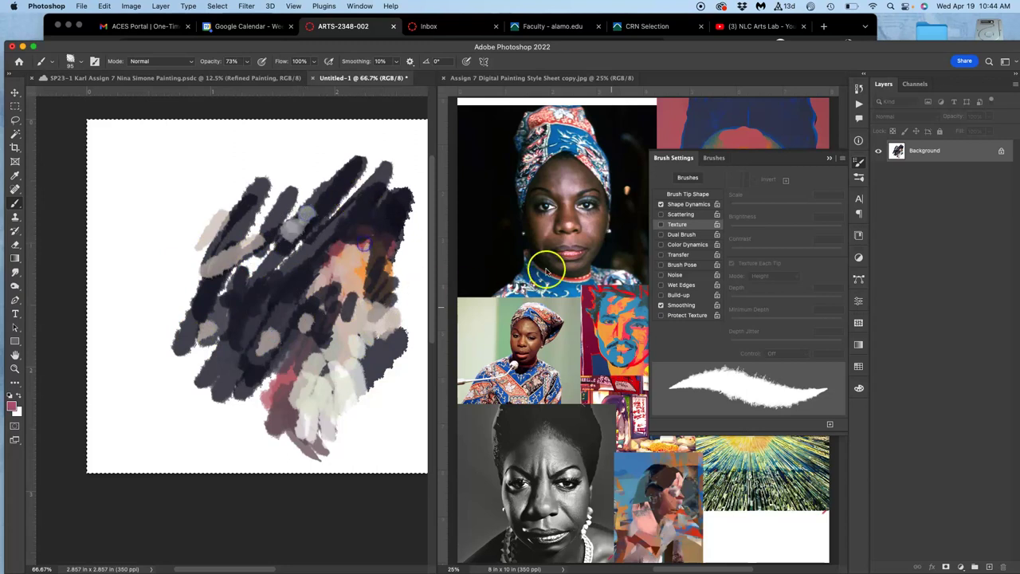
# Sample tan and headscarf blue from the reference and paint them across the upper and left areas.
pyautogui.keyDown('alt'); pyautogui.click(720, 119); pyautogui.keyUp('alt')
pyautogui.moveTo(350, 174)
pyautogui.mouseDown()
pyautogui.moveTo(294, 206)
pyautogui.moveTo(232, 182)
pyautogui.moveTo(204, 233)
pyautogui.mouseUp()
pyautogui.keyDown('alt'); pyautogui.click(565, 145); pyautogui.keyUp('alt')
pyautogui.moveTo(240, 169); pyautogui.dragTo(105, 257)
pyautogui.moveTo(209, 191); pyautogui.dragTo(150, 335)
pyautogui.moveTo(216, 271); pyautogui.dragTo(175, 406)
pyautogui.moveTo(243, 357); pyautogui.dragTo(215, 396)
# Sample red from the face, paint mauve over the blue, and add dark strokes toward the left edge.
pyautogui.keyDown('alt'); pyautogui.click(565, 298); pyautogui.keyUp('alt')
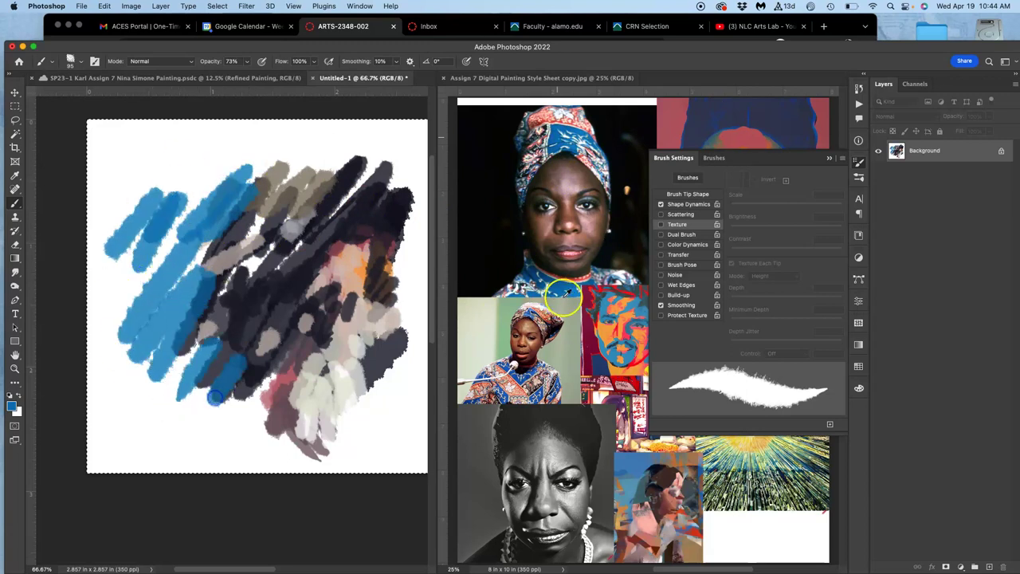
pyautogui.keyDown('alt'); pyautogui.click(599, 321); pyautogui.keyUp('alt')
pyautogui.moveTo(224, 196)
pyautogui.mouseDown()
pyautogui.moveTo(128, 296)
pyautogui.moveTo(148, 144)
pyautogui.moveTo(200, 141)
pyautogui.moveTo(223, 215)
pyautogui.moveTo(285, 164)
pyautogui.moveTo(277, 260)
pyautogui.moveTo(236, 273)
pyautogui.moveTo(266, 412)
pyautogui.moveTo(367, 448)
pyautogui.moveTo(405, 359)
pyautogui.moveTo(280, 341)
pyautogui.moveTo(236, 425)
pyautogui.moveTo(144, 326)
pyautogui.moveTo(149, 182)
pyautogui.moveTo(279, 224)
pyautogui.moveTo(302, 169)
pyautogui.moveTo(228, 149)
pyautogui.moveTo(195, 214)
pyautogui.moveTo(312, 269)
pyautogui.moveTo(399, 263)
pyautogui.mouseUp()
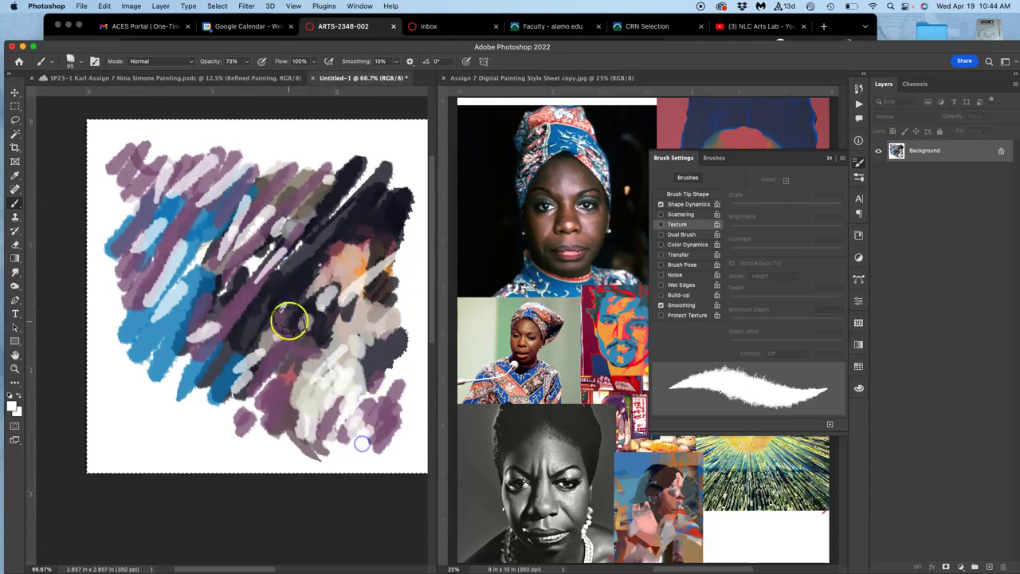
pyautogui.moveTo(269, 338); pyautogui.dragTo(307, 270)
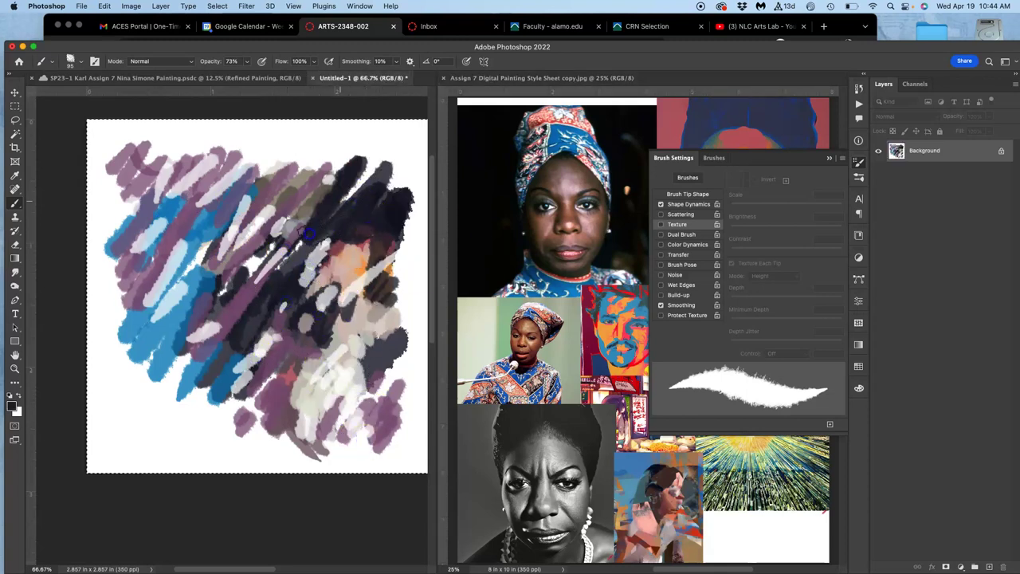
pyautogui.moveTo(309, 234)
pyautogui.mouseDown()
pyautogui.moveTo(216, 317)
pyautogui.moveTo(213, 277)
pyautogui.moveTo(164, 325)
pyautogui.moveTo(107, 329)
pyautogui.moveTo(87, 314)
pyautogui.moveTo(91, 239)
pyautogui.moveTo(106, 220)
pyautogui.moveTo(104, 142)
pyautogui.mouseUp()
pyautogui.moveTo(365, 328); pyautogui.dragTo(380, 342)
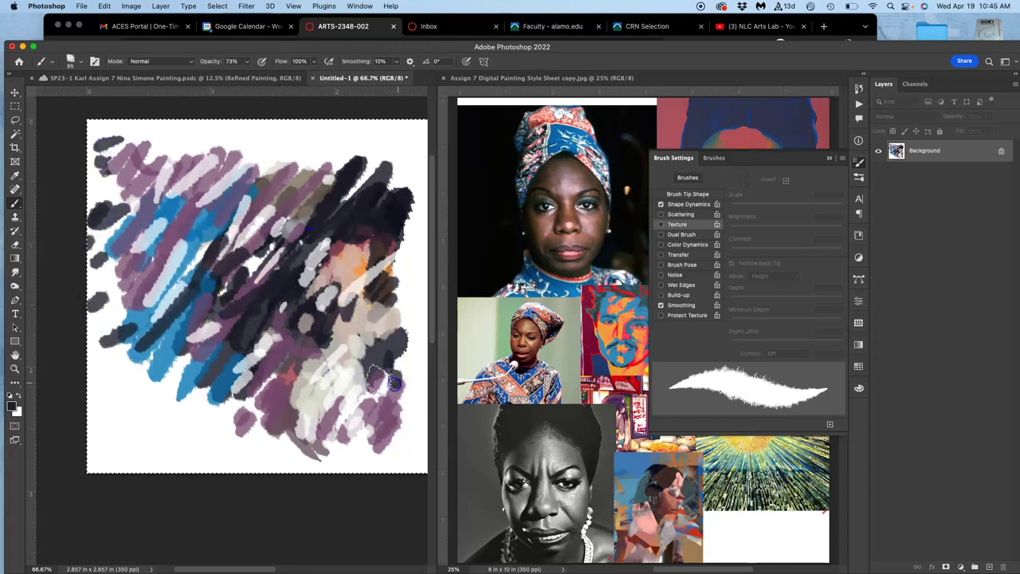
# Define the scribble as the SP23-1 Karl Very Wet Brush preset.
pyautogui.click(105, 6)
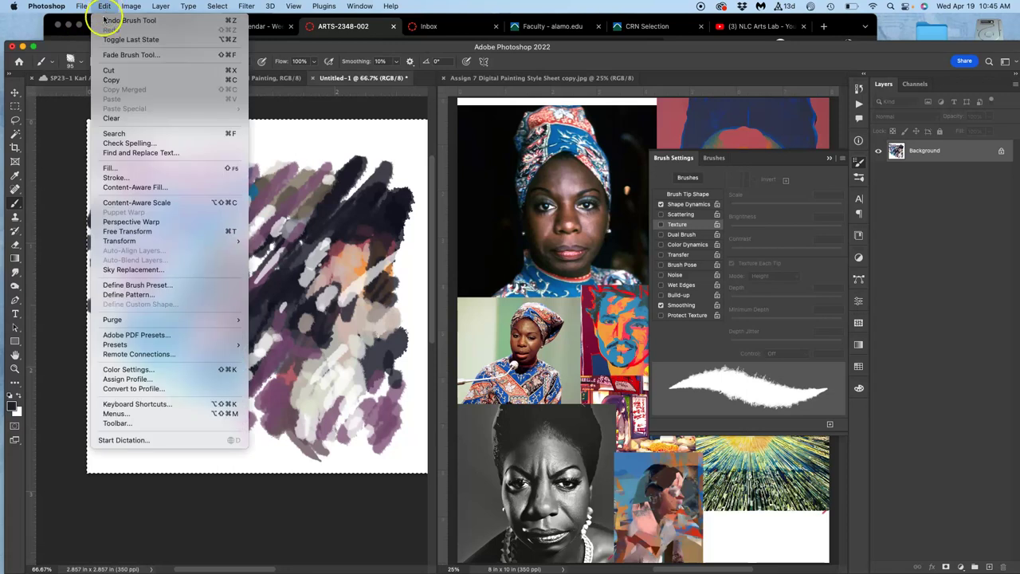
pyautogui.click(137, 285)
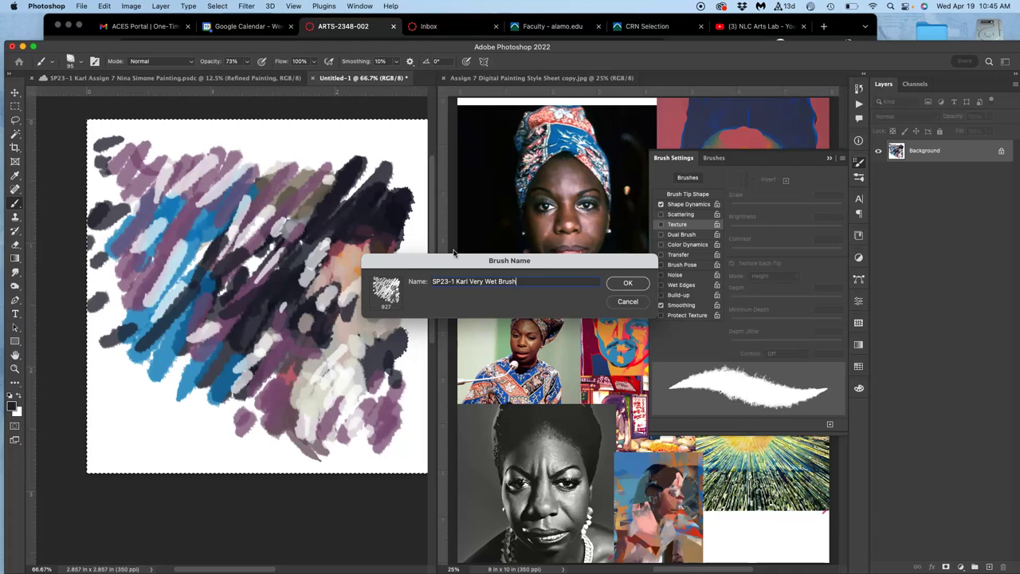
pyautogui.click(627, 284)
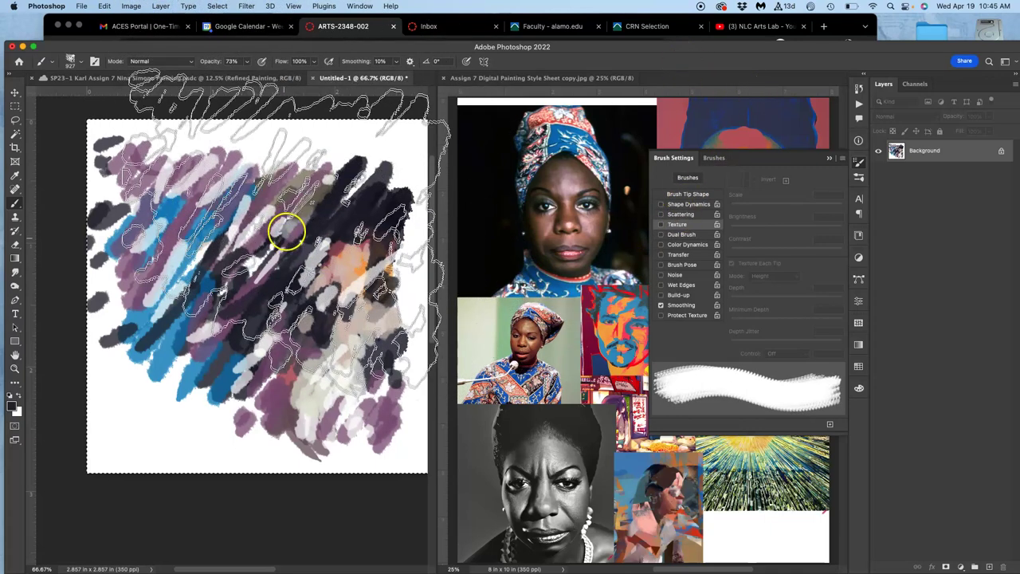
# Fill the canvas with white and enable Shape Dynamics on the new brush.
pyautogui.press('i')
pyautogui.hotkey('shift', 'BackSpace')
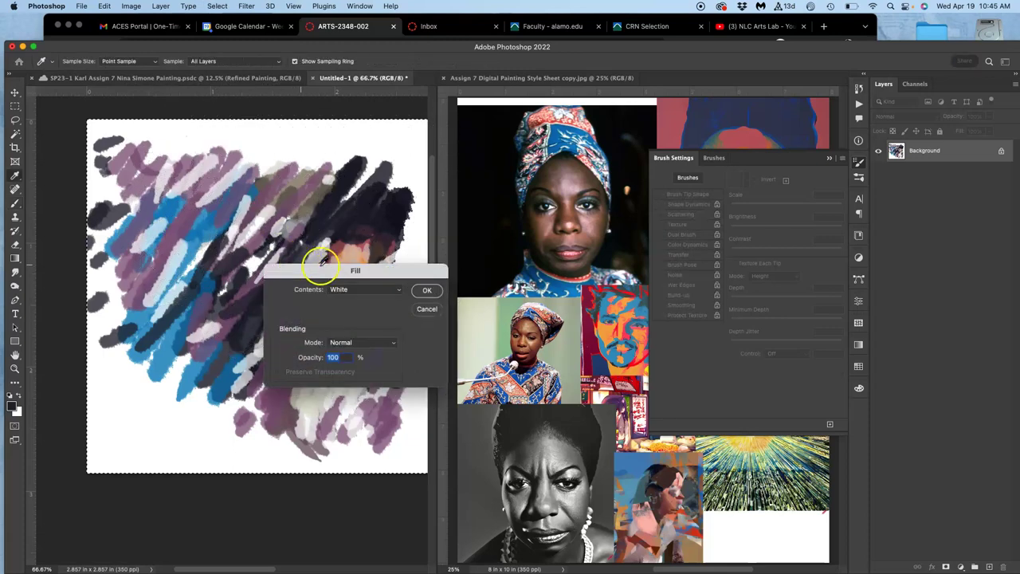
pyautogui.click(423, 291)
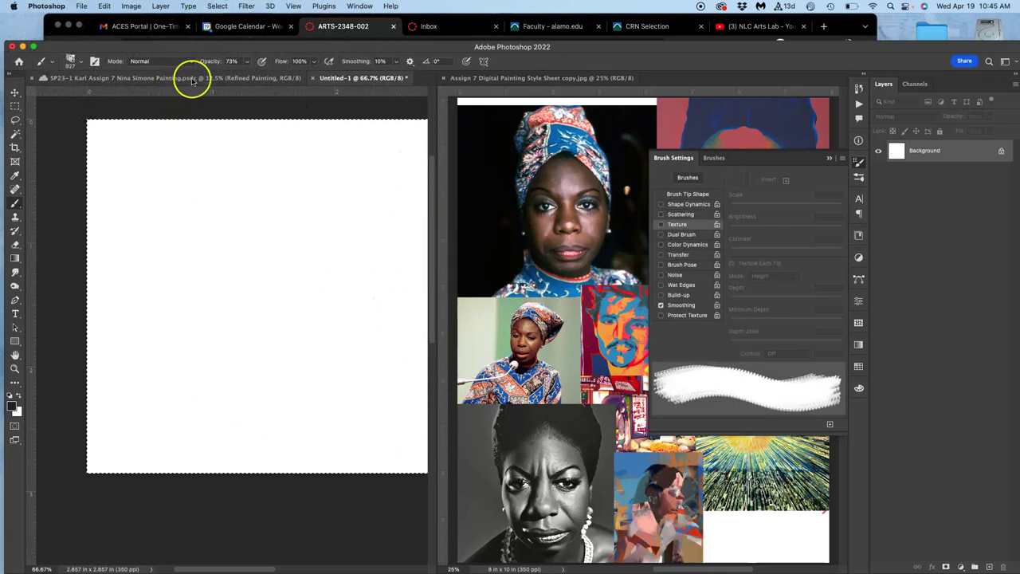
pyautogui.click(81, 63)
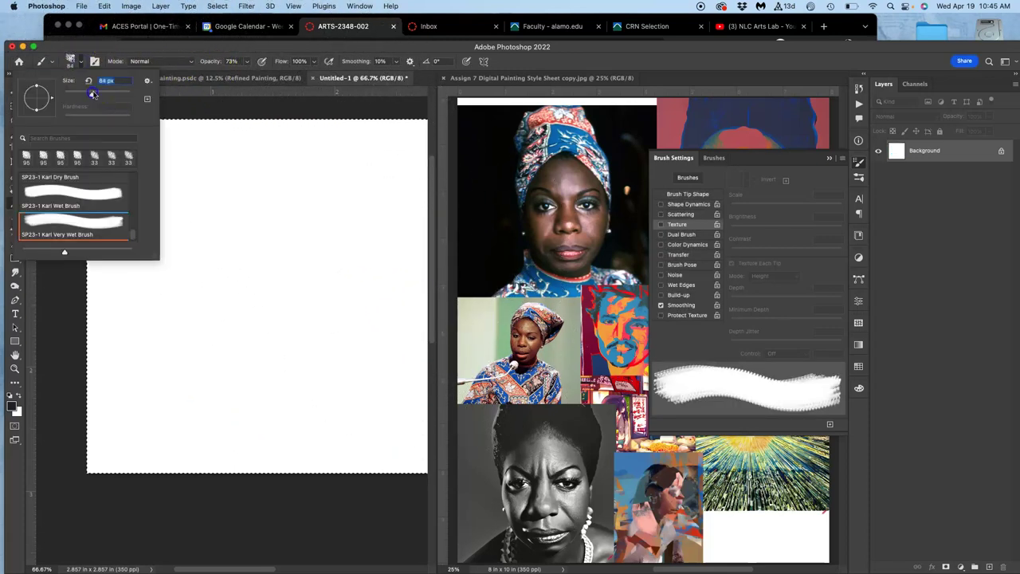
pyautogui.click(660, 205)
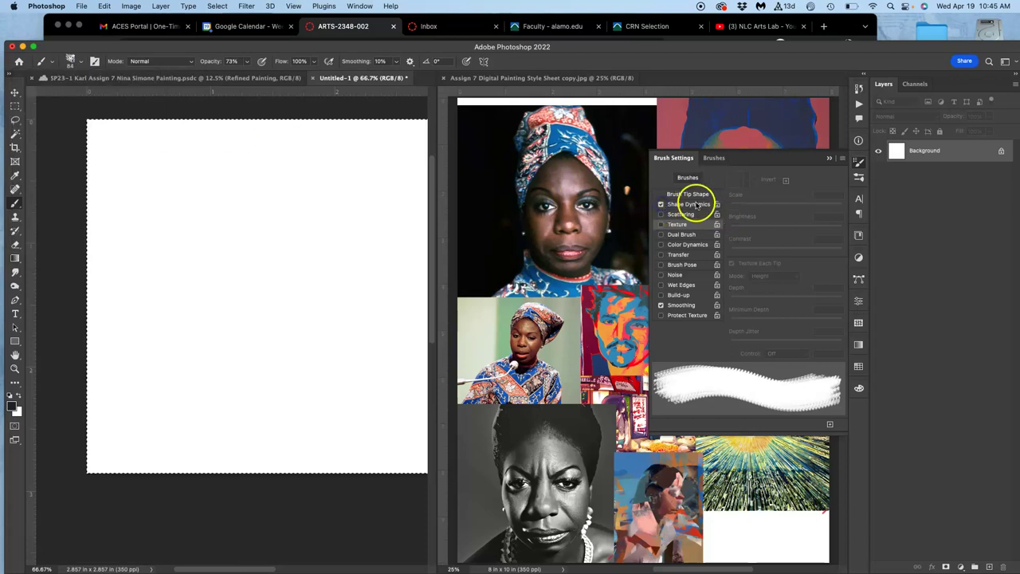